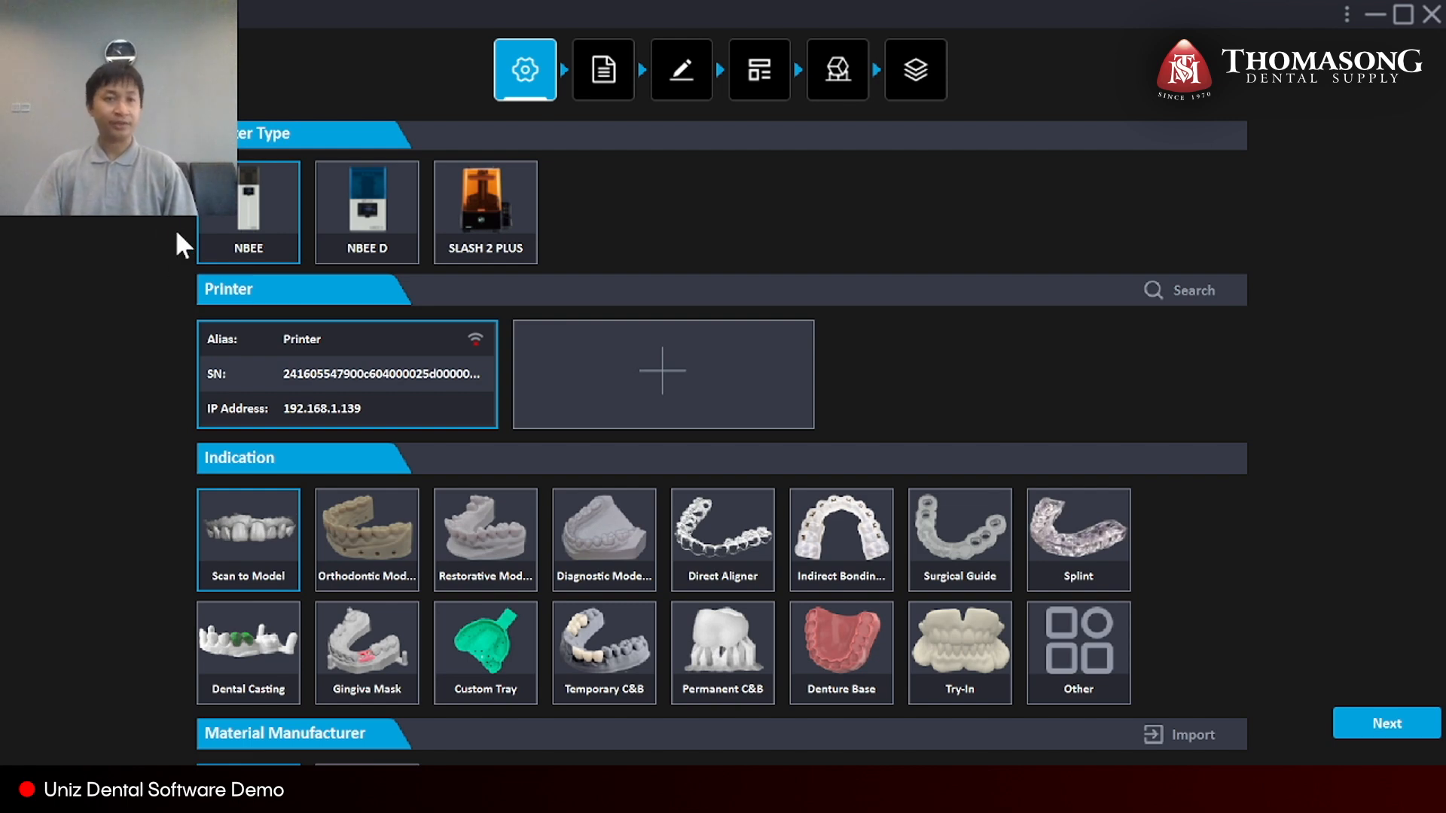
# Look through the available printer types, printers, indications, material manufacturers and profiles on the setup page.
pyautogui.scroll(-2, 265, 348)
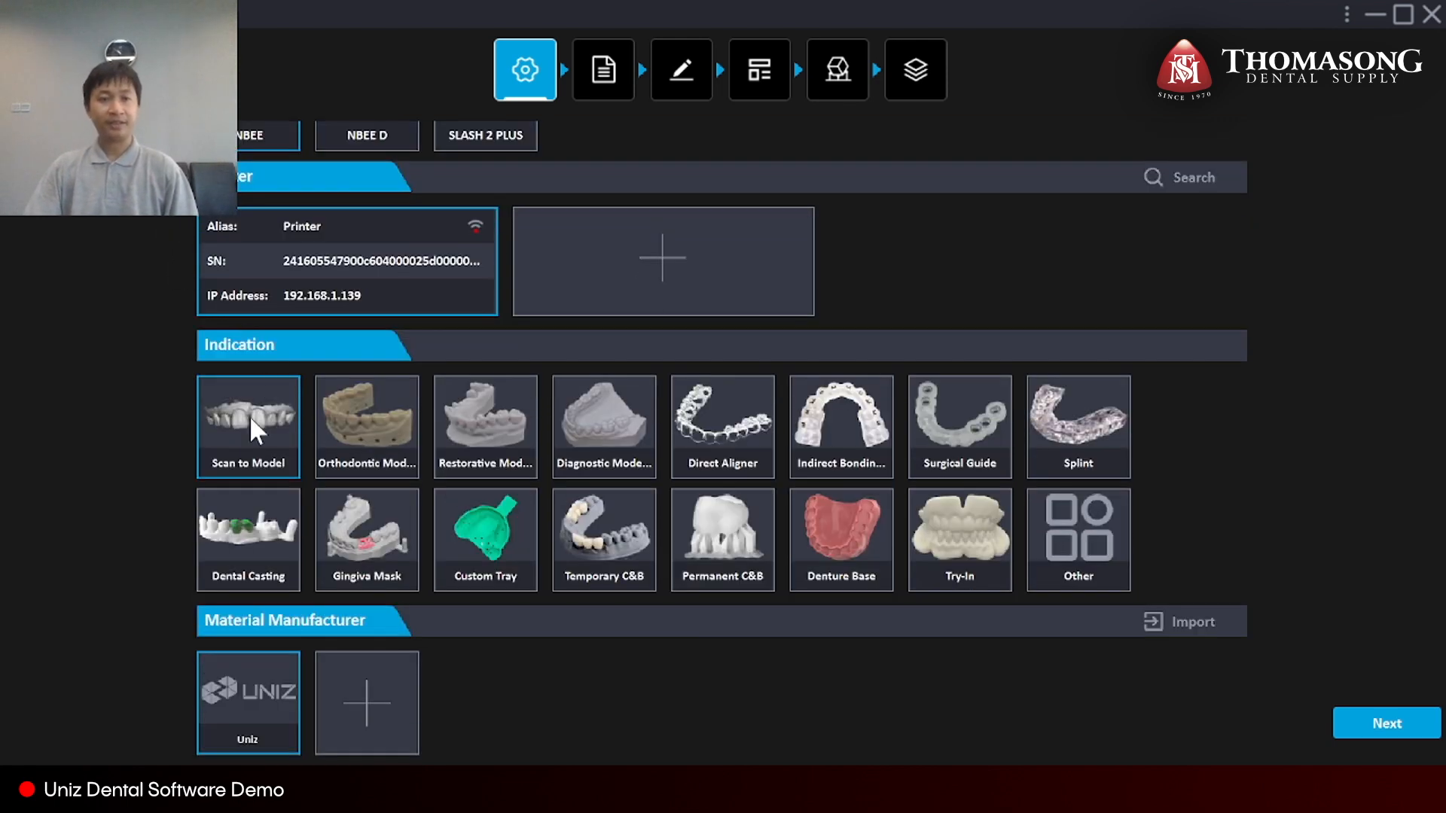
pyautogui.scroll(-3, 260, 452)
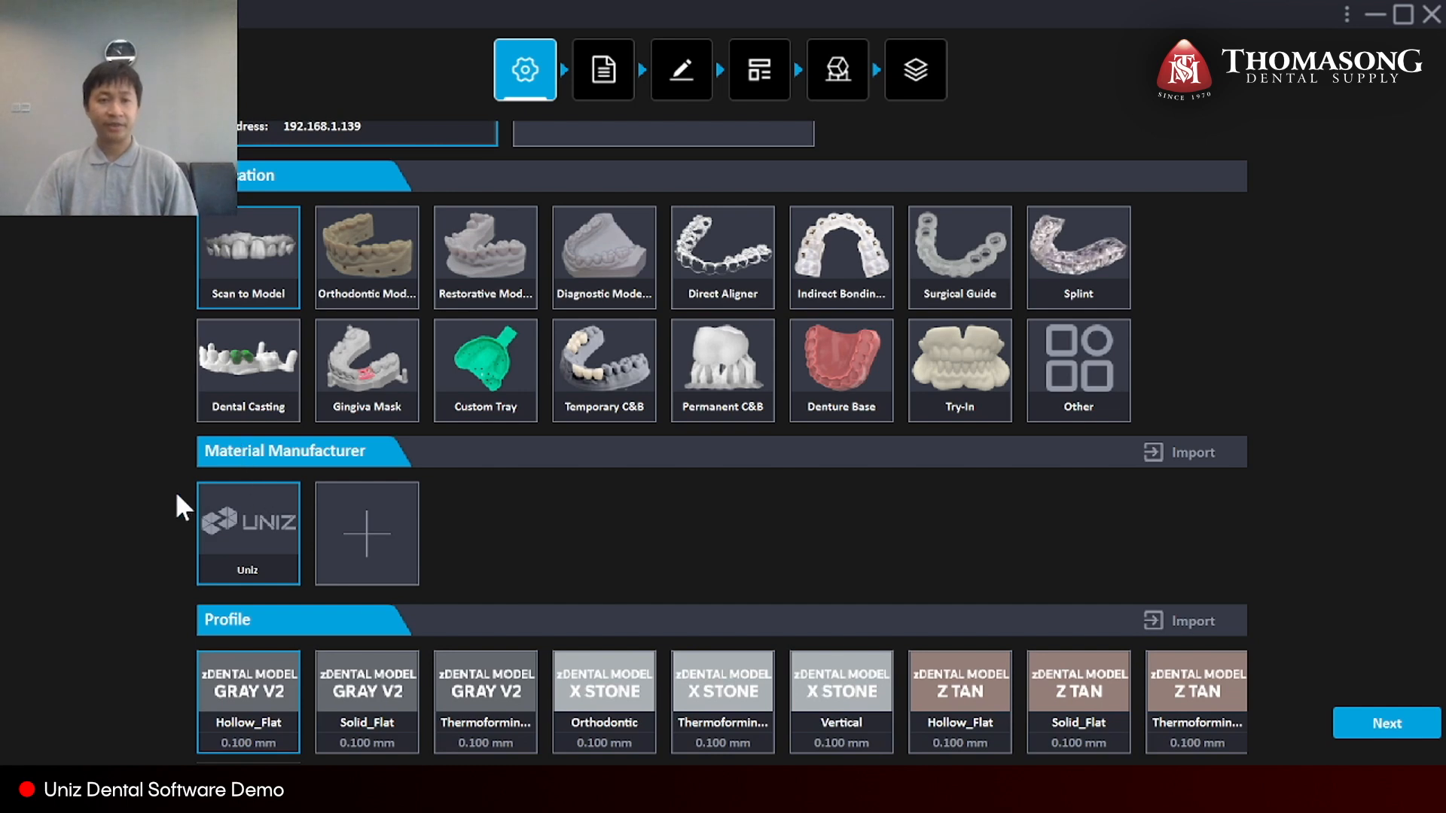
pyautogui.scroll(5, 234, 360)
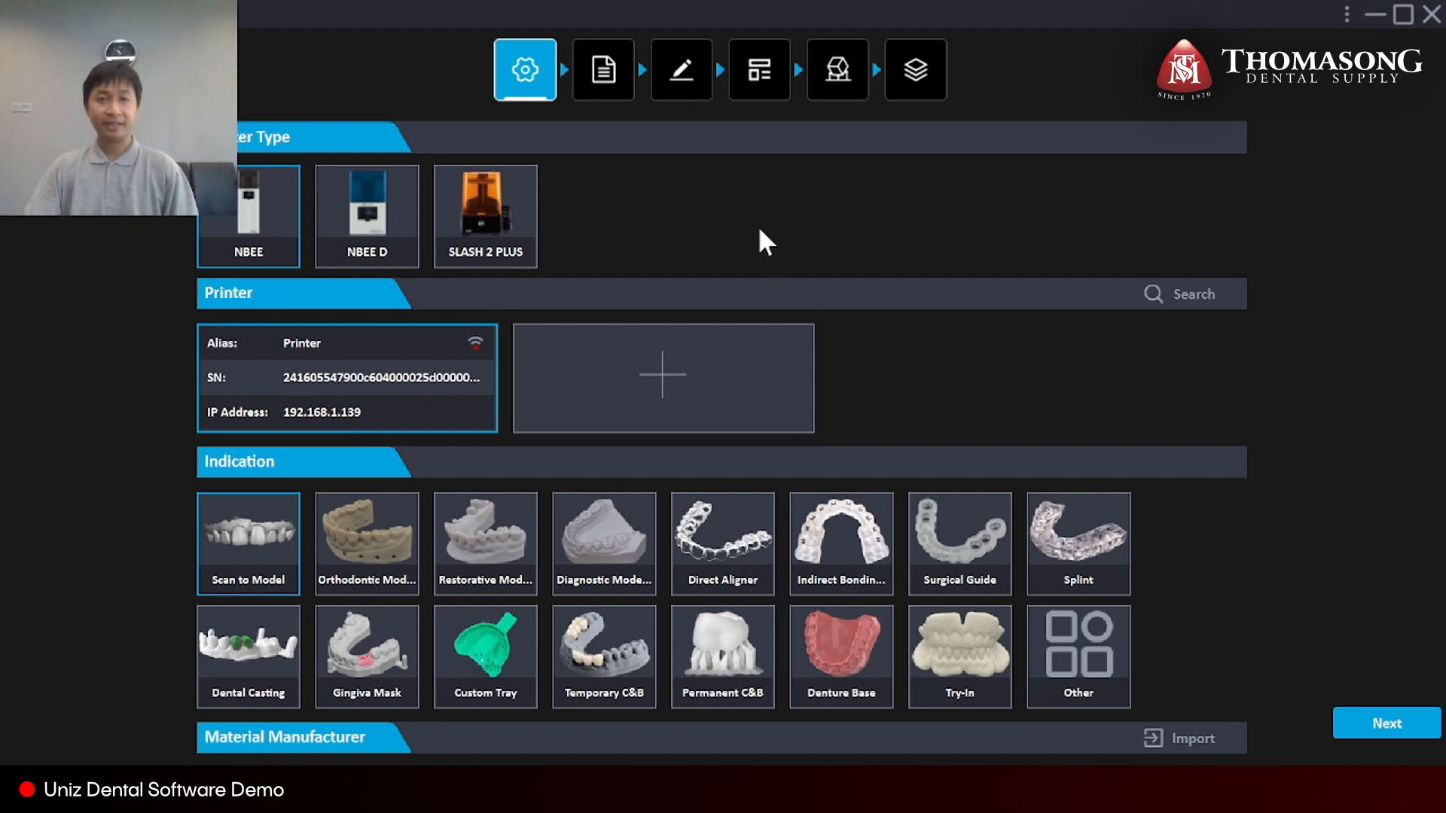
pyautogui.scroll(-1, 734, 203)
pyautogui.scroll(1, 730, 214)
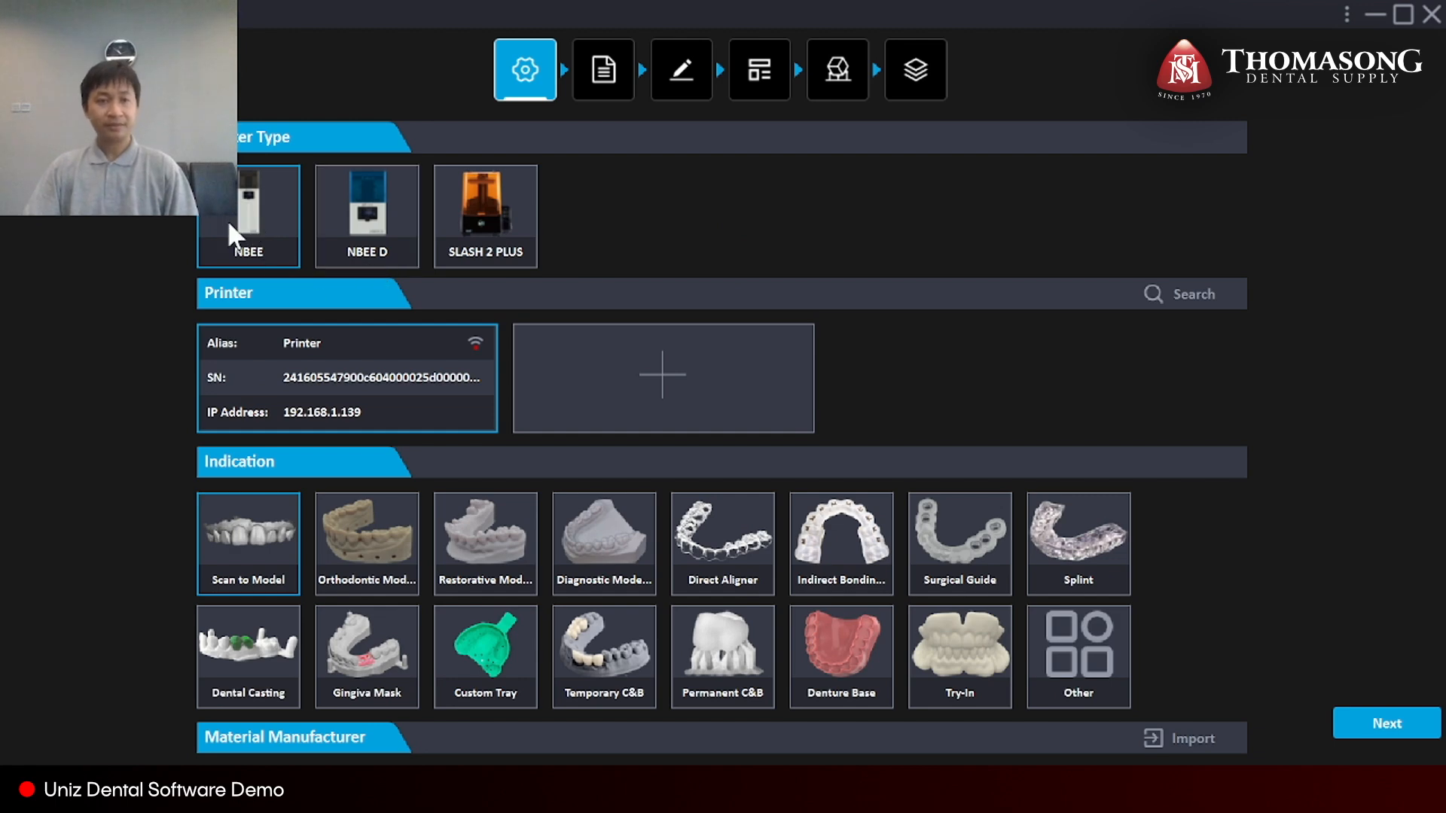
pyautogui.scroll(-1, 304, 339)
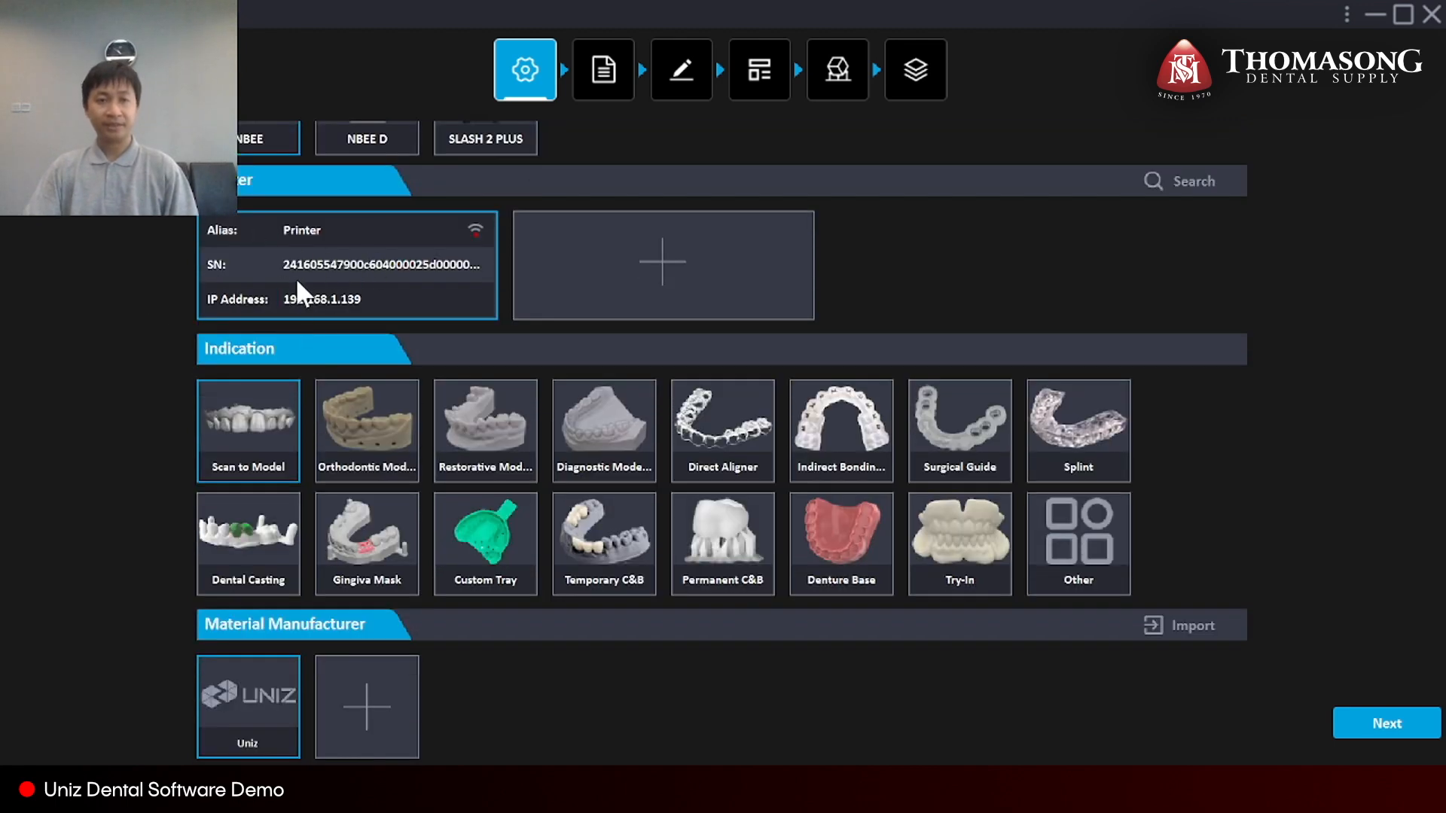
pyautogui.scroll(-1, 328, 232)
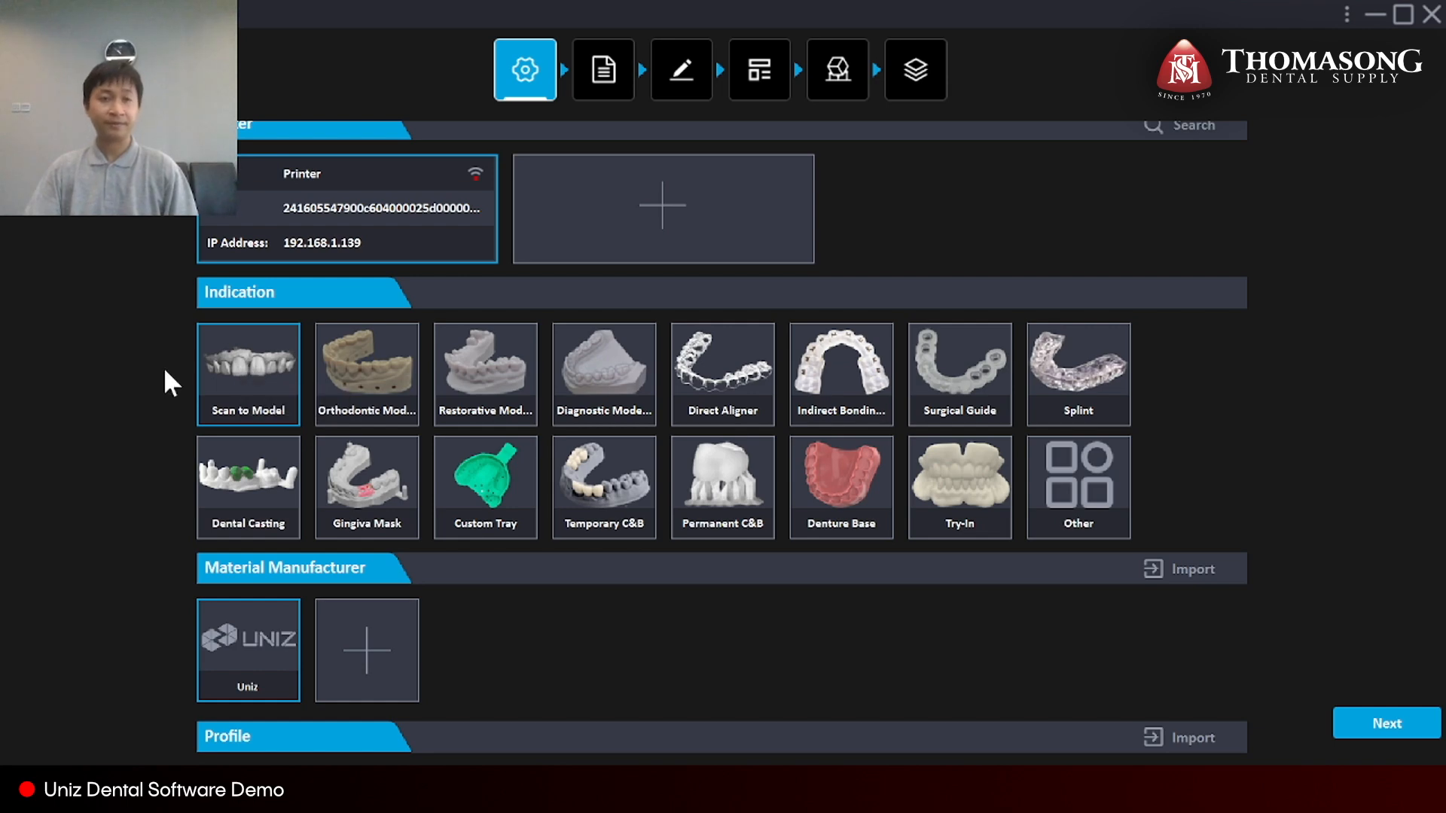
pyautogui.scroll(-2, 188, 414)
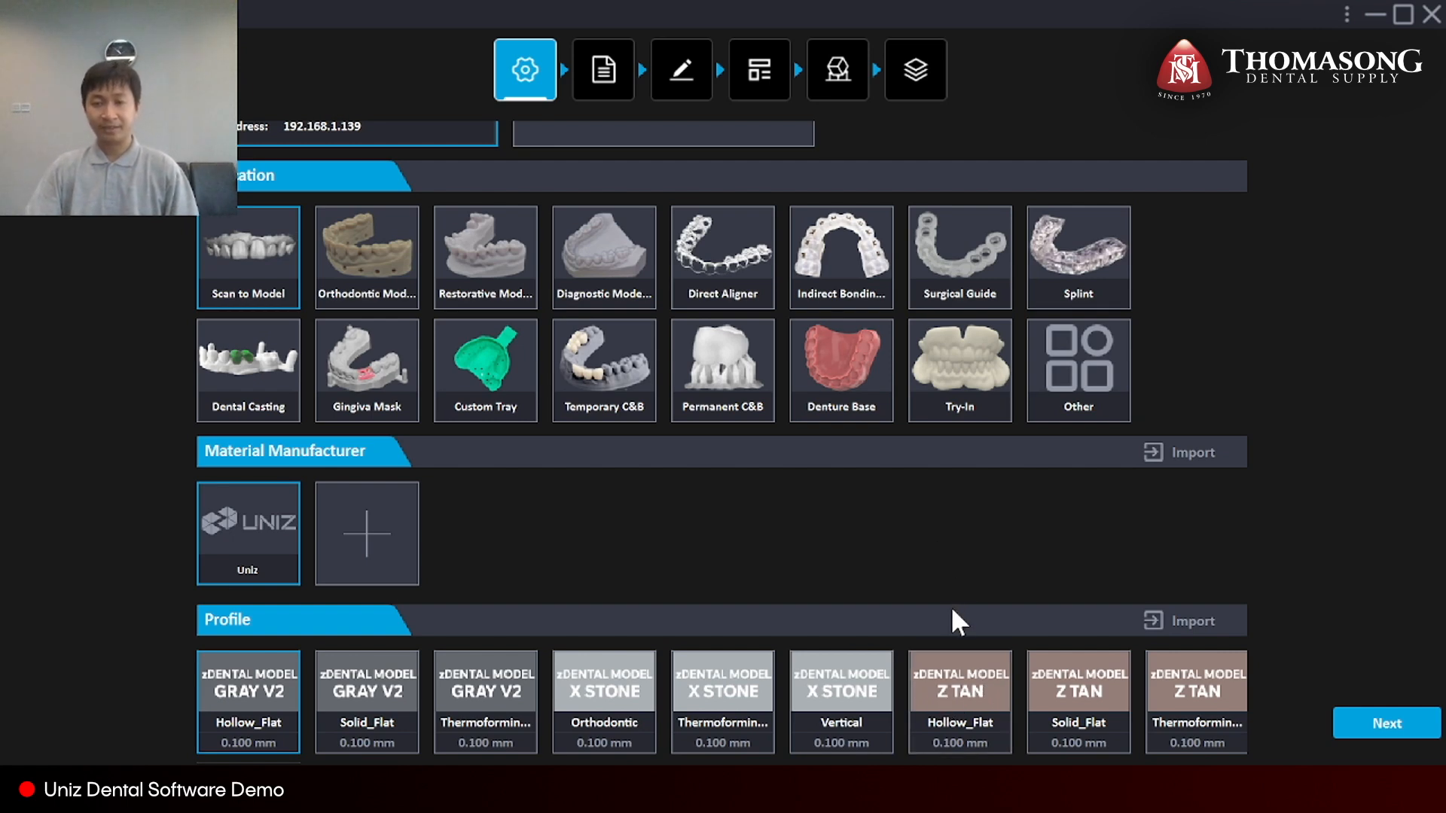
# Choose the zDental Model Z Tan Solid_Flat 0.100 mm profile for Scan to Model and proceed to the file stage.
pyautogui.click(1076, 707)
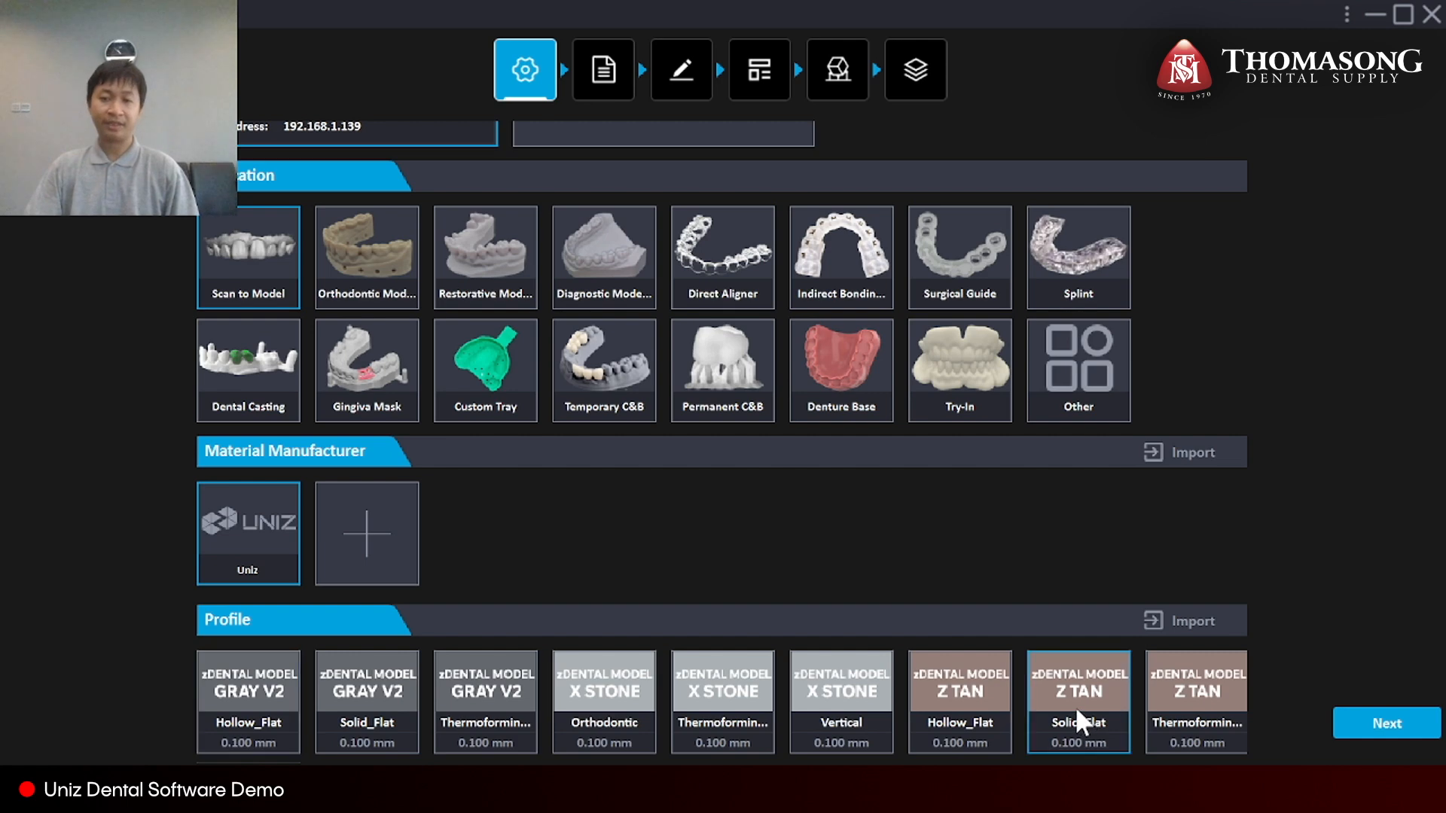
pyautogui.scroll(3, 1159, 584)
pyautogui.scroll(-3, 1205, 572)
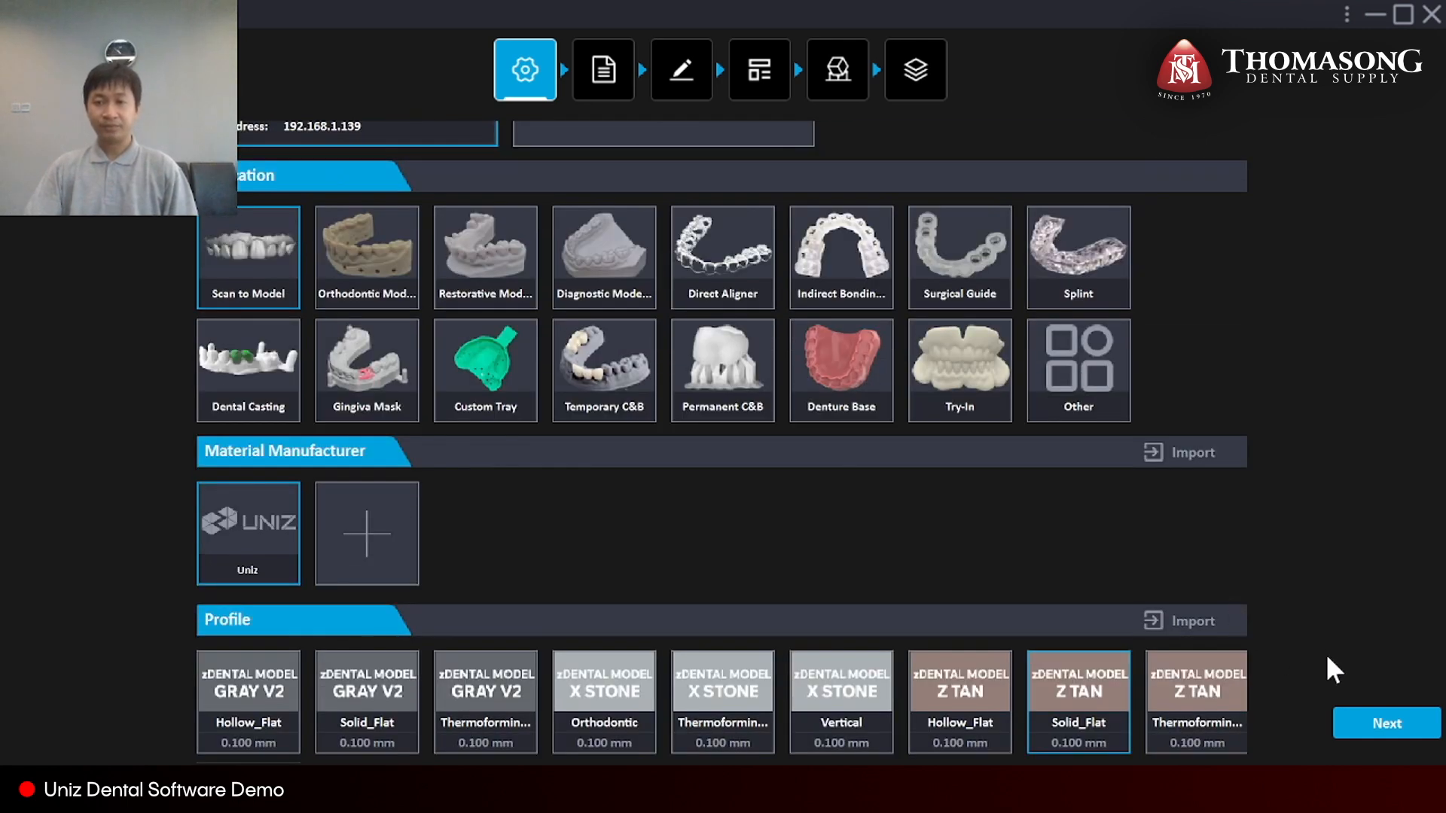
pyautogui.click(1385, 723)
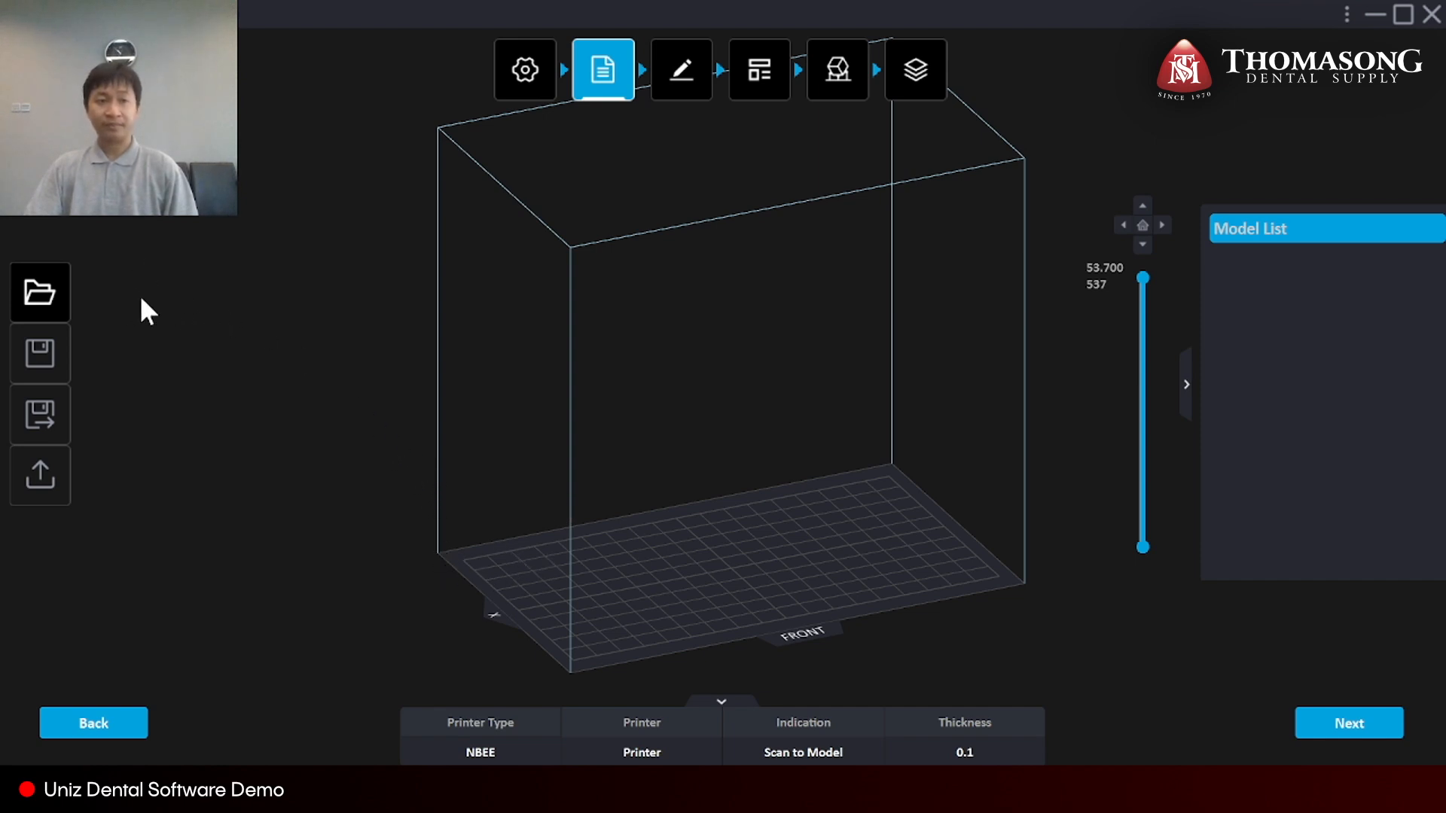
# Import the scan file 230708001-lowerjaw.stl from the UNIZ Dental folder onto the build platform.
pyautogui.click(46, 286)
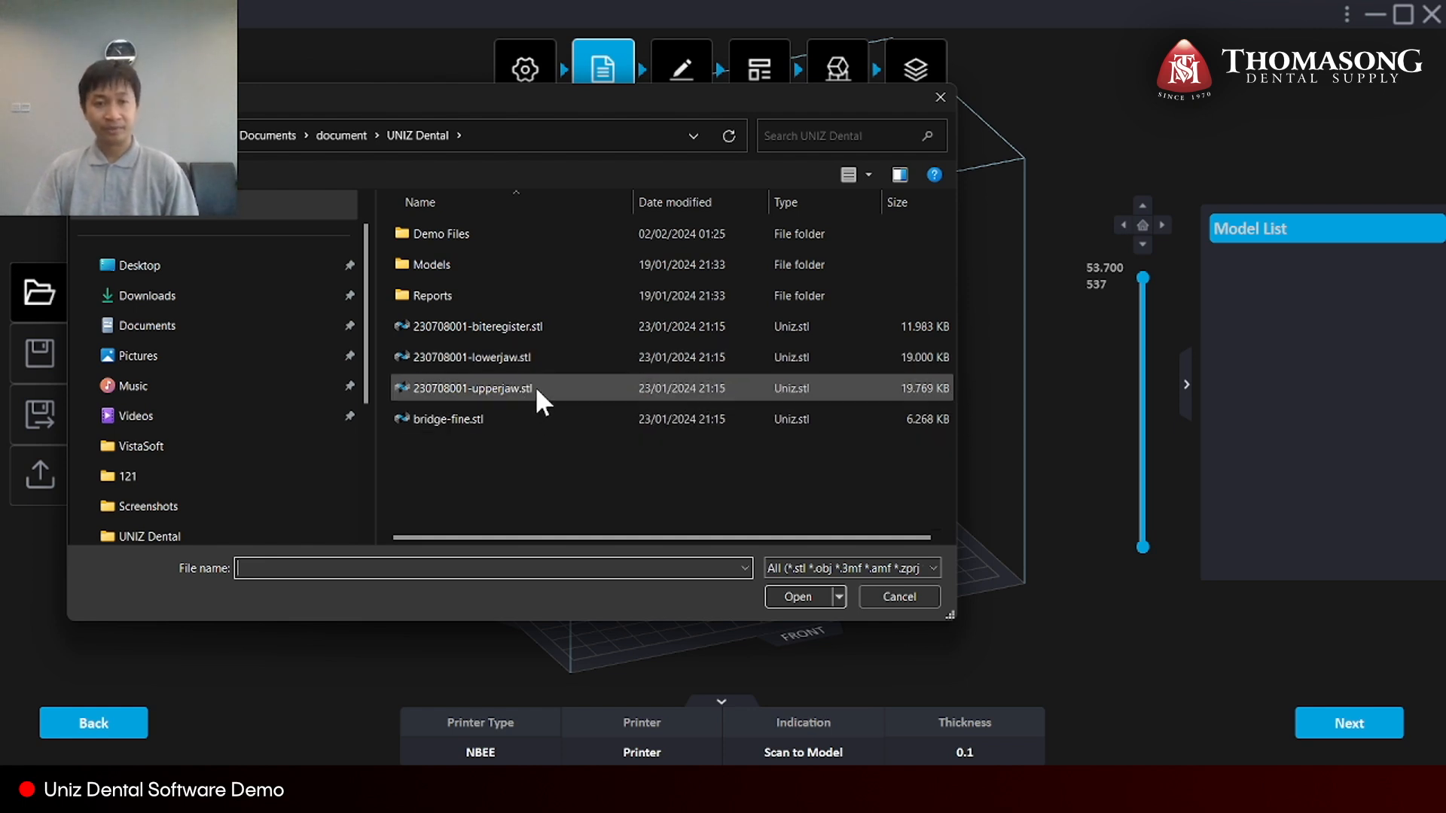
pyautogui.click(511, 357)
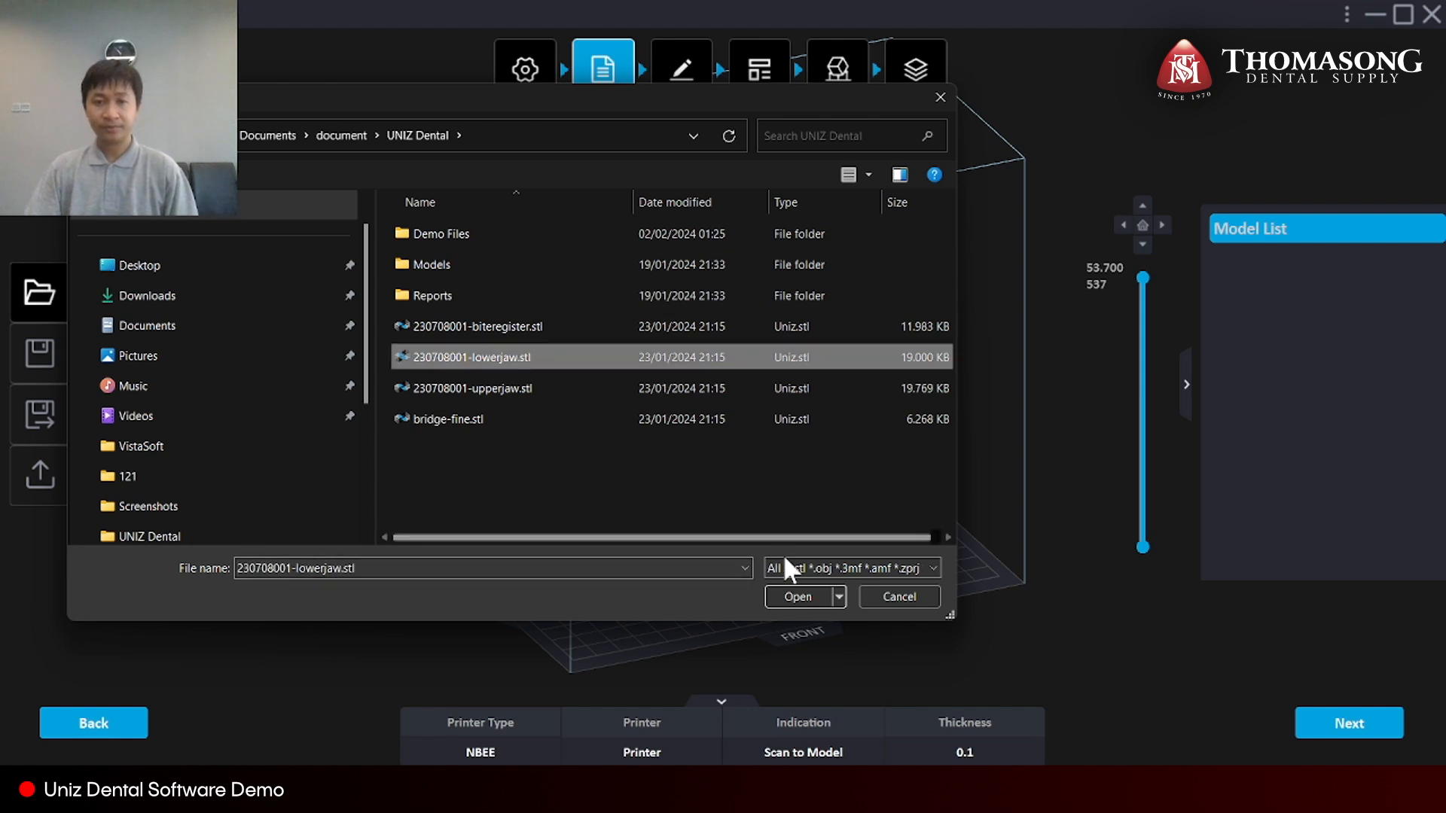
pyautogui.click(796, 595)
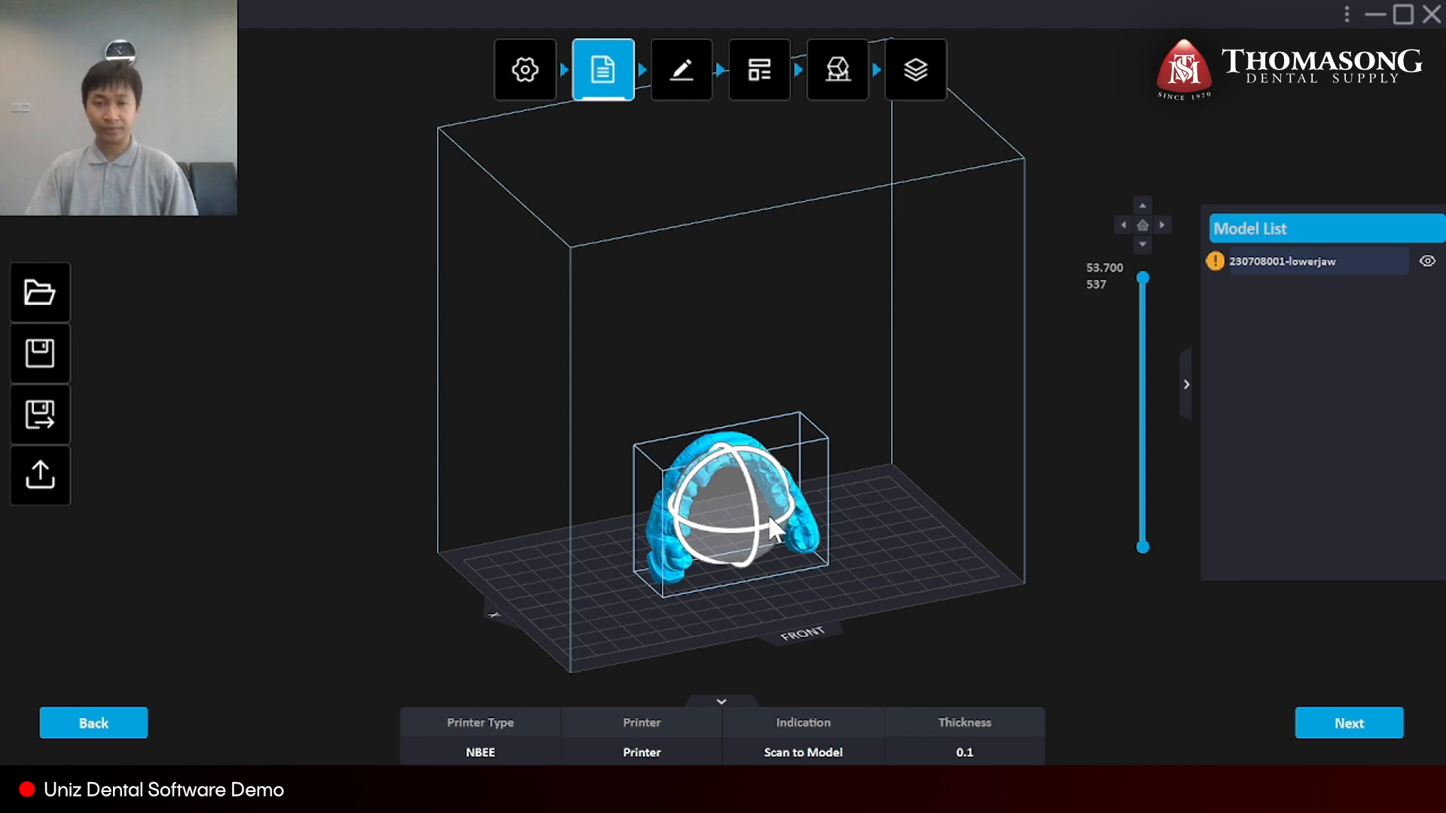
# Examine the imported lower jaw up close from the front, the sides and its underside.
pyautogui.scroll(5, 766, 513)
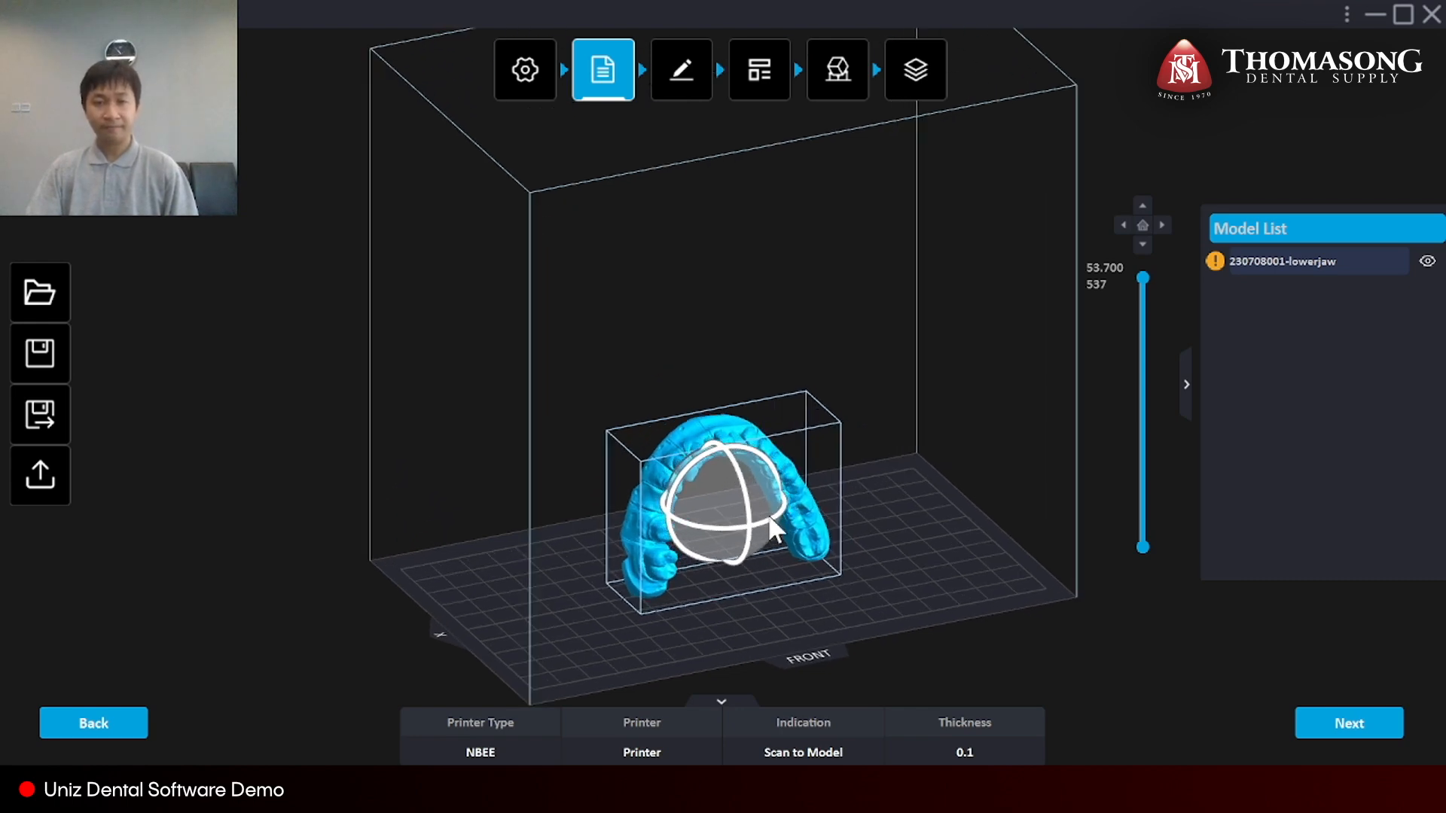
pyautogui.scroll(-2, 766, 513)
pyautogui.scroll(4, 767, 514)
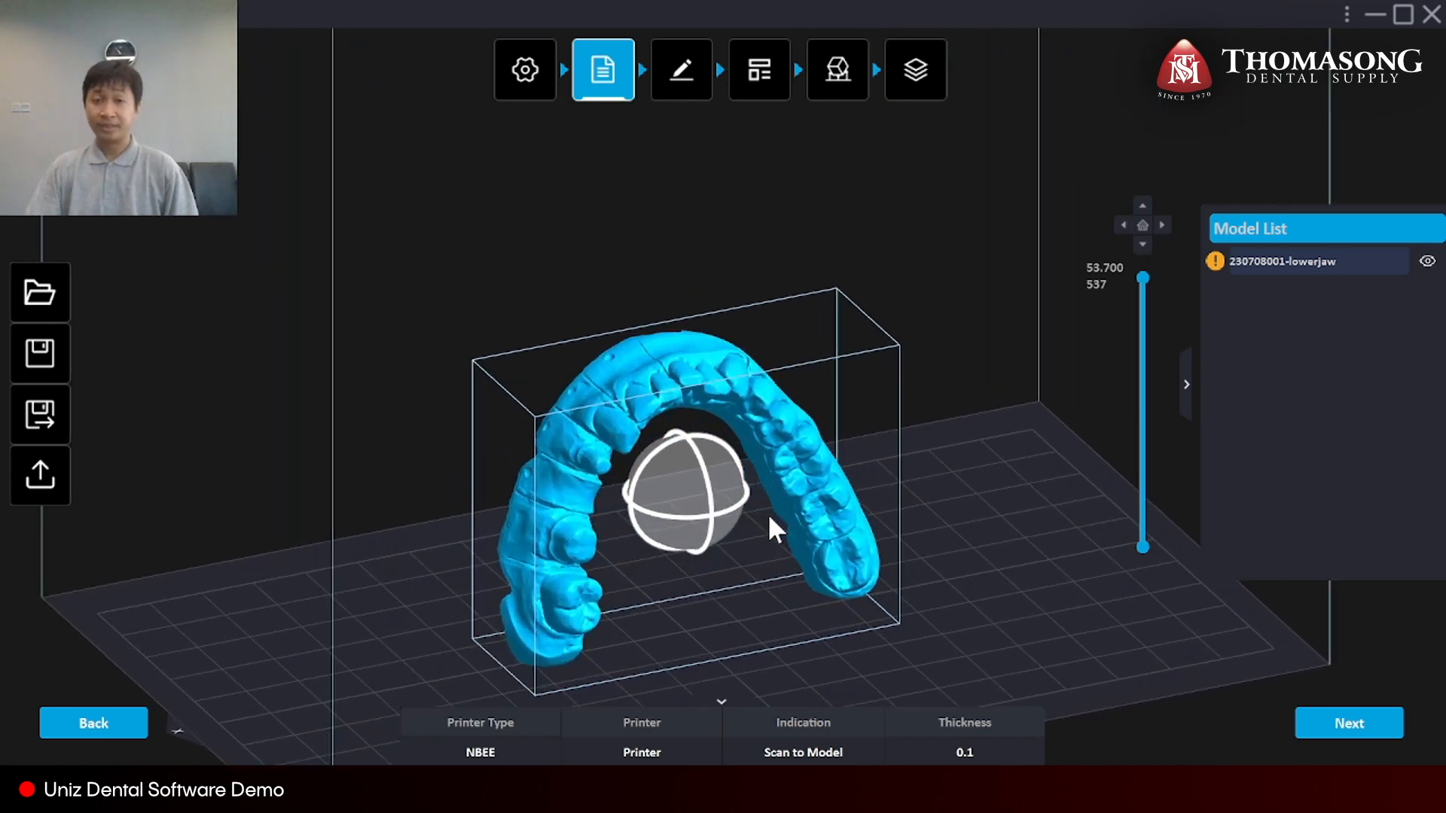
pyautogui.moveTo(657, 449); pyautogui.dragTo(928, 426, button='right')
pyautogui.moveTo(527, 429); pyautogui.dragTo(859, 429, button='right')
pyautogui.moveTo(599, 436); pyautogui.dragTo(935, 442, button='right')
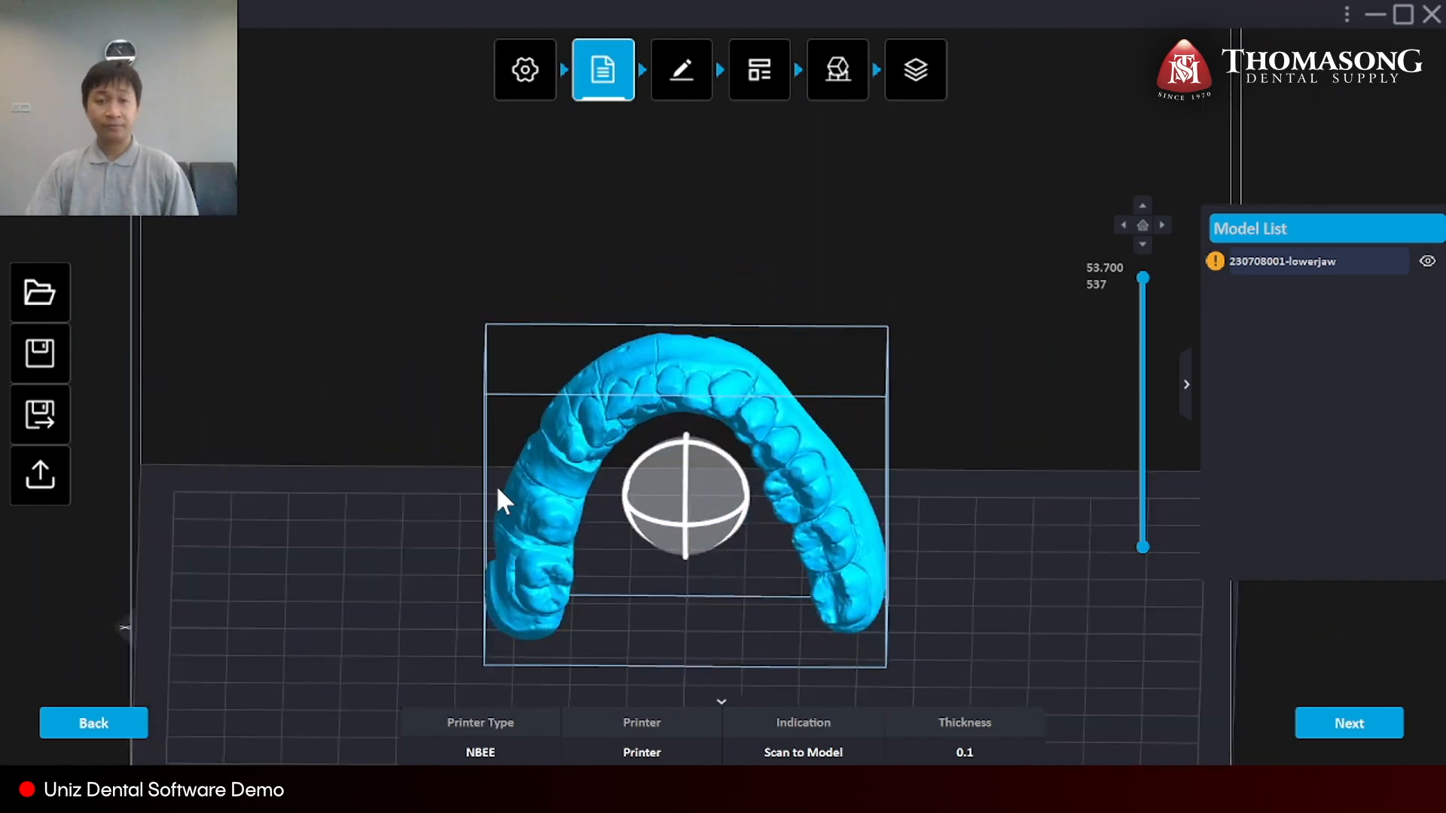
pyautogui.moveTo(501, 485); pyautogui.dragTo(801, 452, button='right')
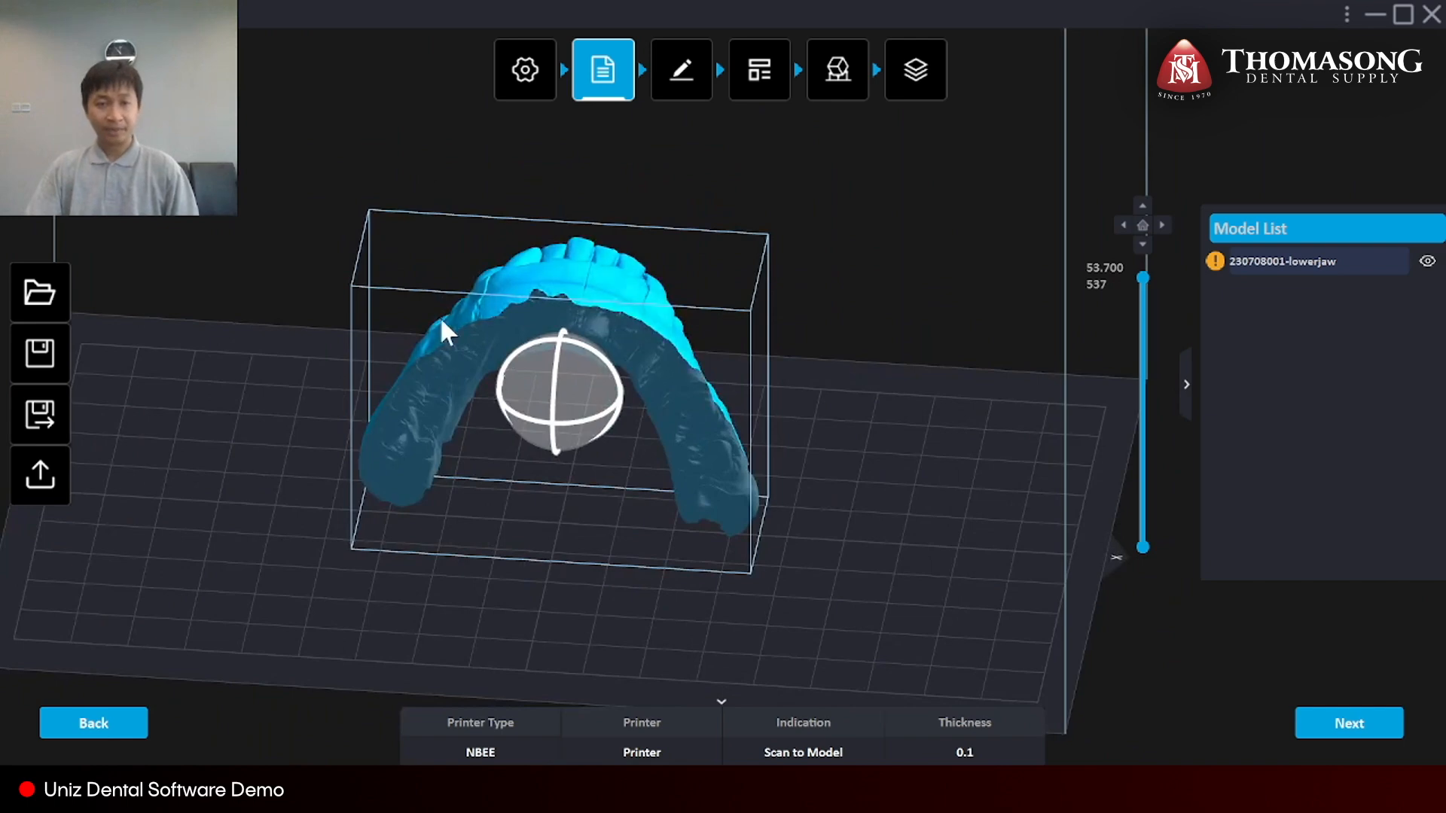
pyautogui.moveTo(527, 391); pyautogui.dragTo(553, 365, button='right')
pyautogui.moveTo(818, 369); pyautogui.dragTo(610, 348, button='right')
# Rotate the upright lower jaw so it lies flat on the build platform with the teeth facing up.
pyautogui.moveTo(614, 357); pyautogui.dragTo(534, 362)
pyautogui.moveTo(531, 352); pyautogui.dragTo(755, 314, button='right')
pyautogui.moveTo(755, 313); pyautogui.dragTo(861, 349, button='middle')
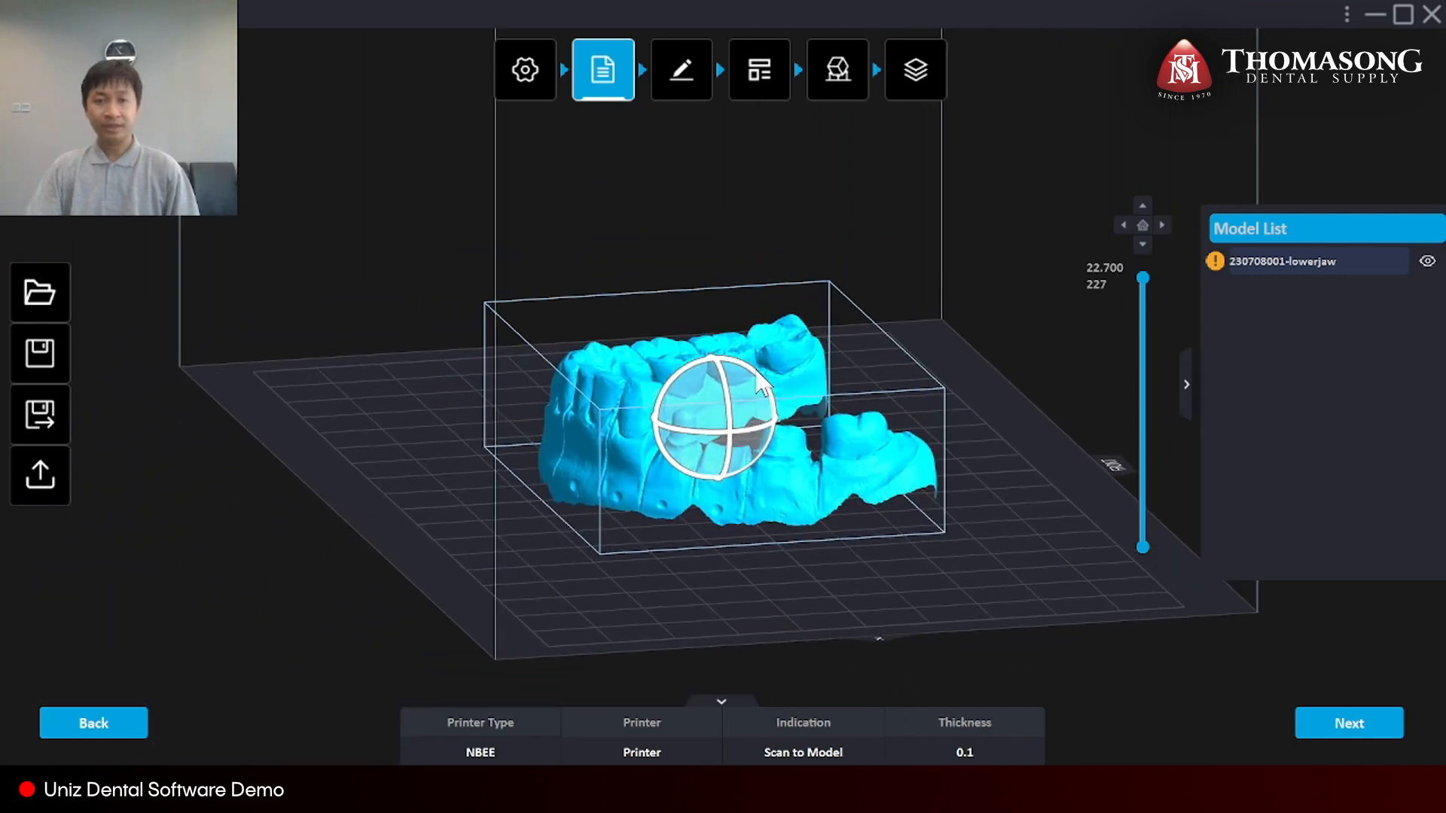
# Turn the lower jaw over with its teeth facing down, and rotate it back to teeth up.
pyautogui.moveTo(755, 367); pyautogui.dragTo(715, 489)
pyautogui.moveTo(715, 489); pyautogui.dragTo(511, 438, button='right')
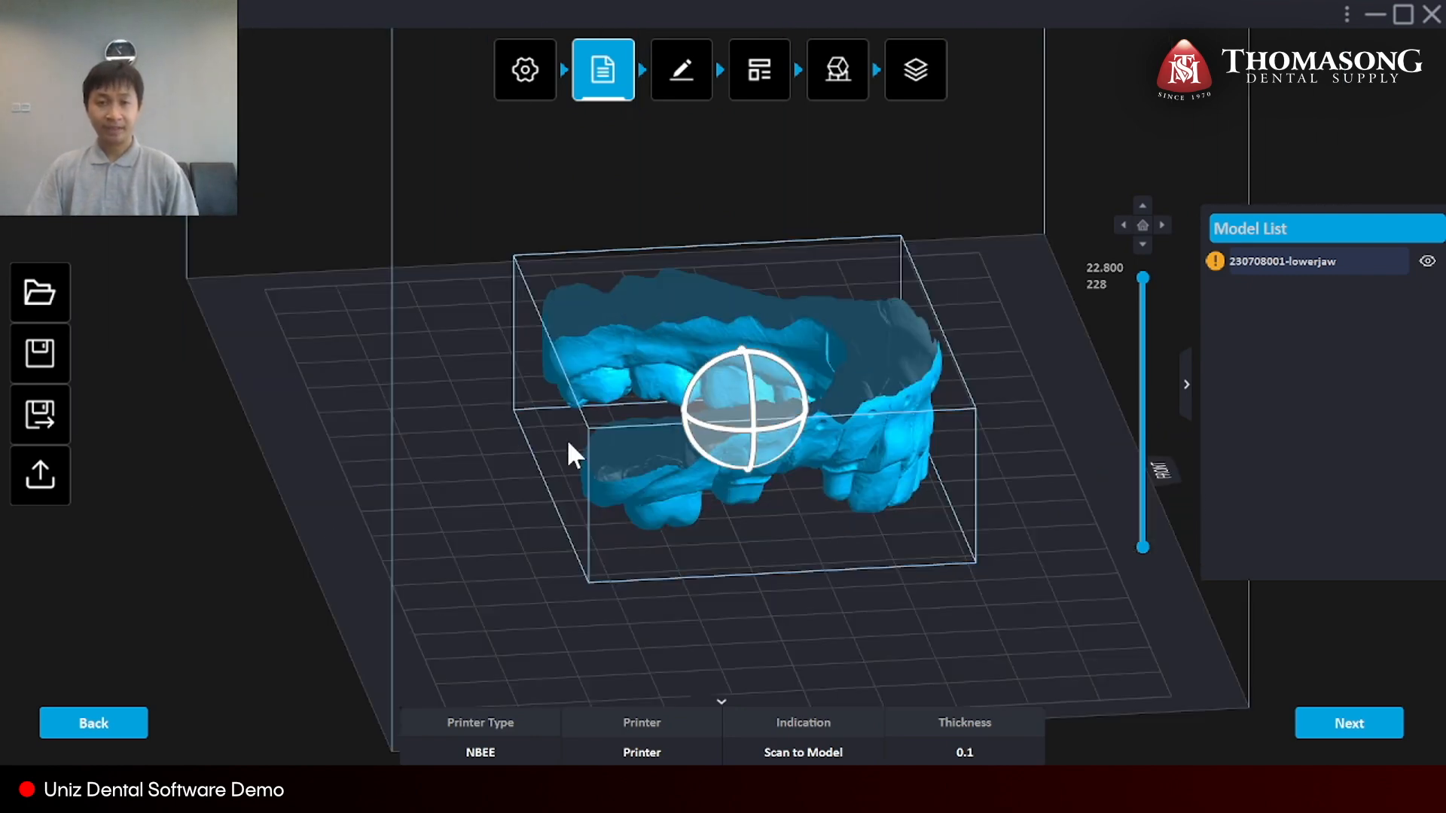
pyautogui.moveTo(689, 449); pyautogui.dragTo(492, 408, button='right')
pyautogui.moveTo(693, 369); pyautogui.dragTo(949, 548)
pyautogui.moveTo(662, 484); pyautogui.dragTo(723, 549, button='right')
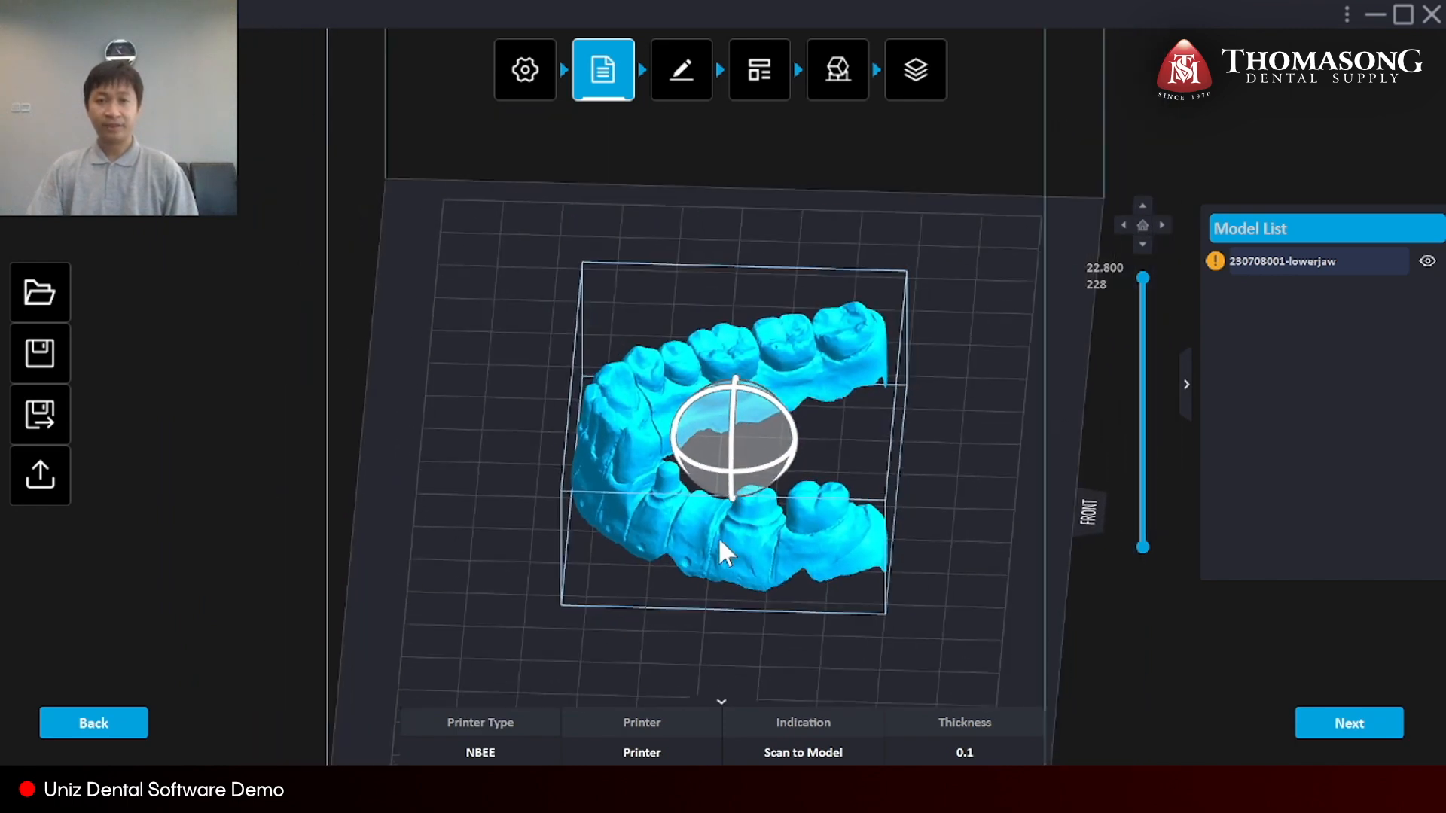
# Go to the model editing stage and inspect the lower jaw from the side and from above.
pyautogui.click(682, 75)
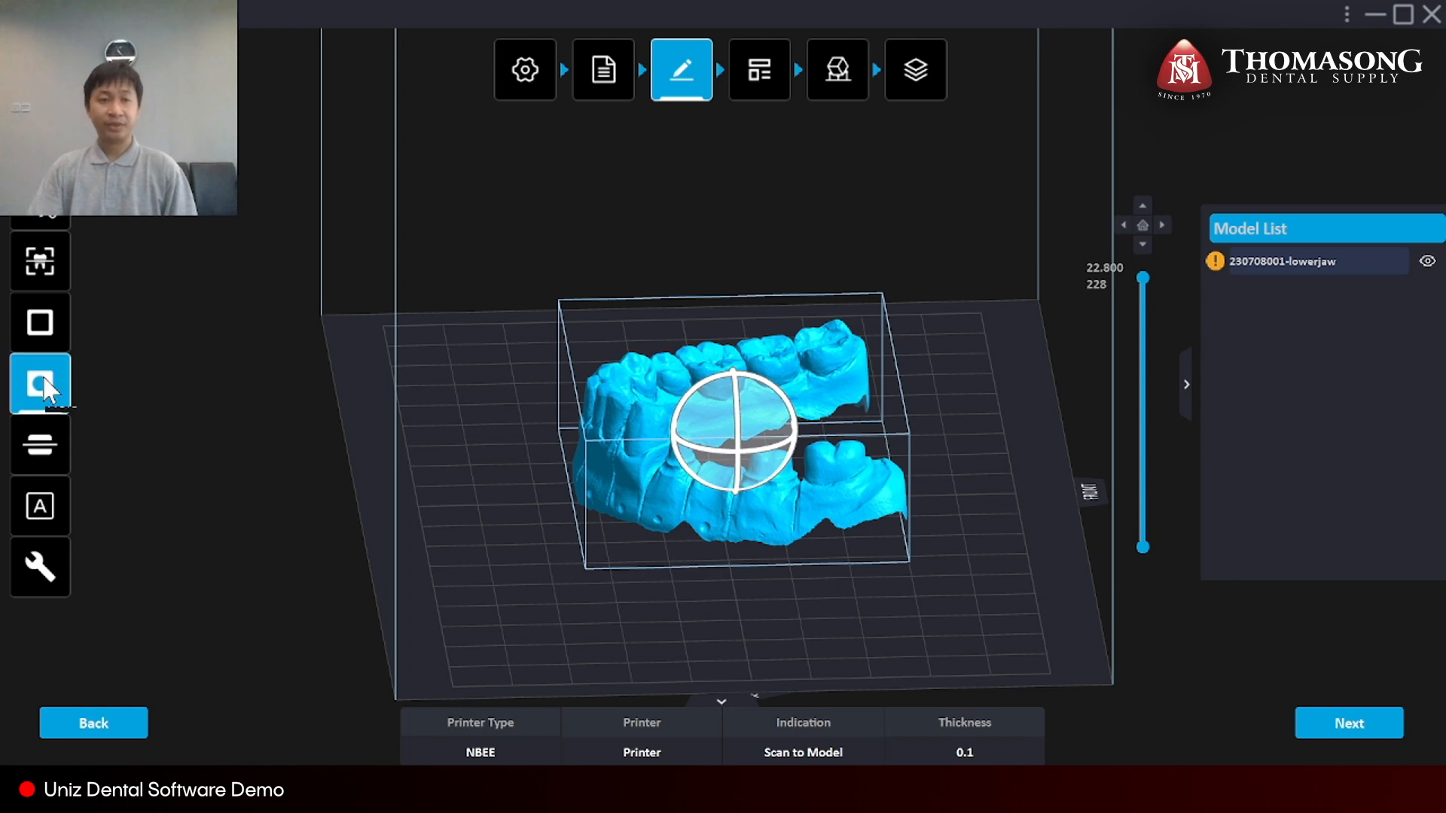
pyautogui.moveTo(865, 446); pyautogui.dragTo(796, 364, button='right')
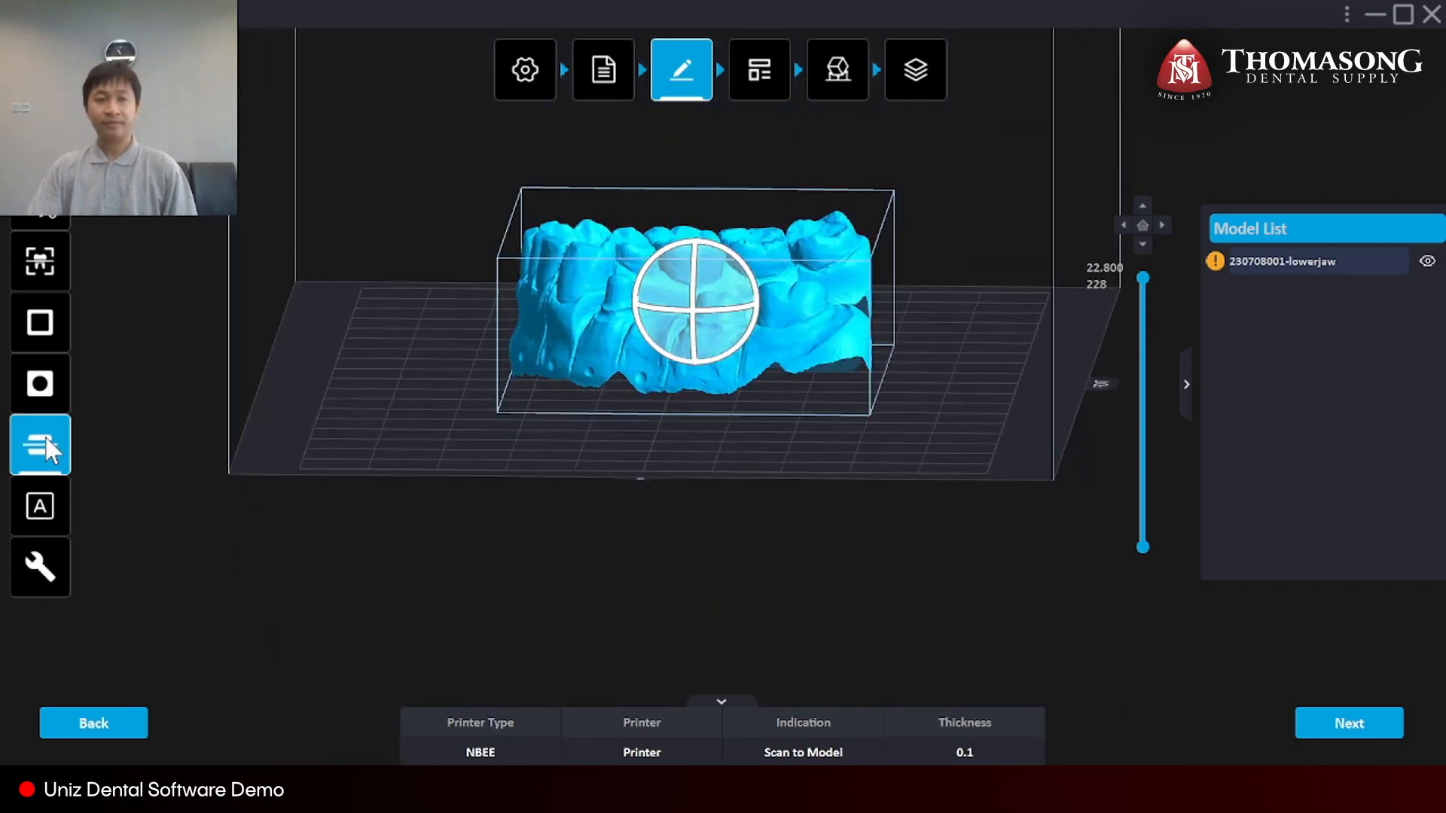
pyautogui.moveTo(548, 339); pyautogui.dragTo(557, 605, button='right')
pyautogui.scroll(3, 661, 525)
pyautogui.scroll(-2, 661, 524)
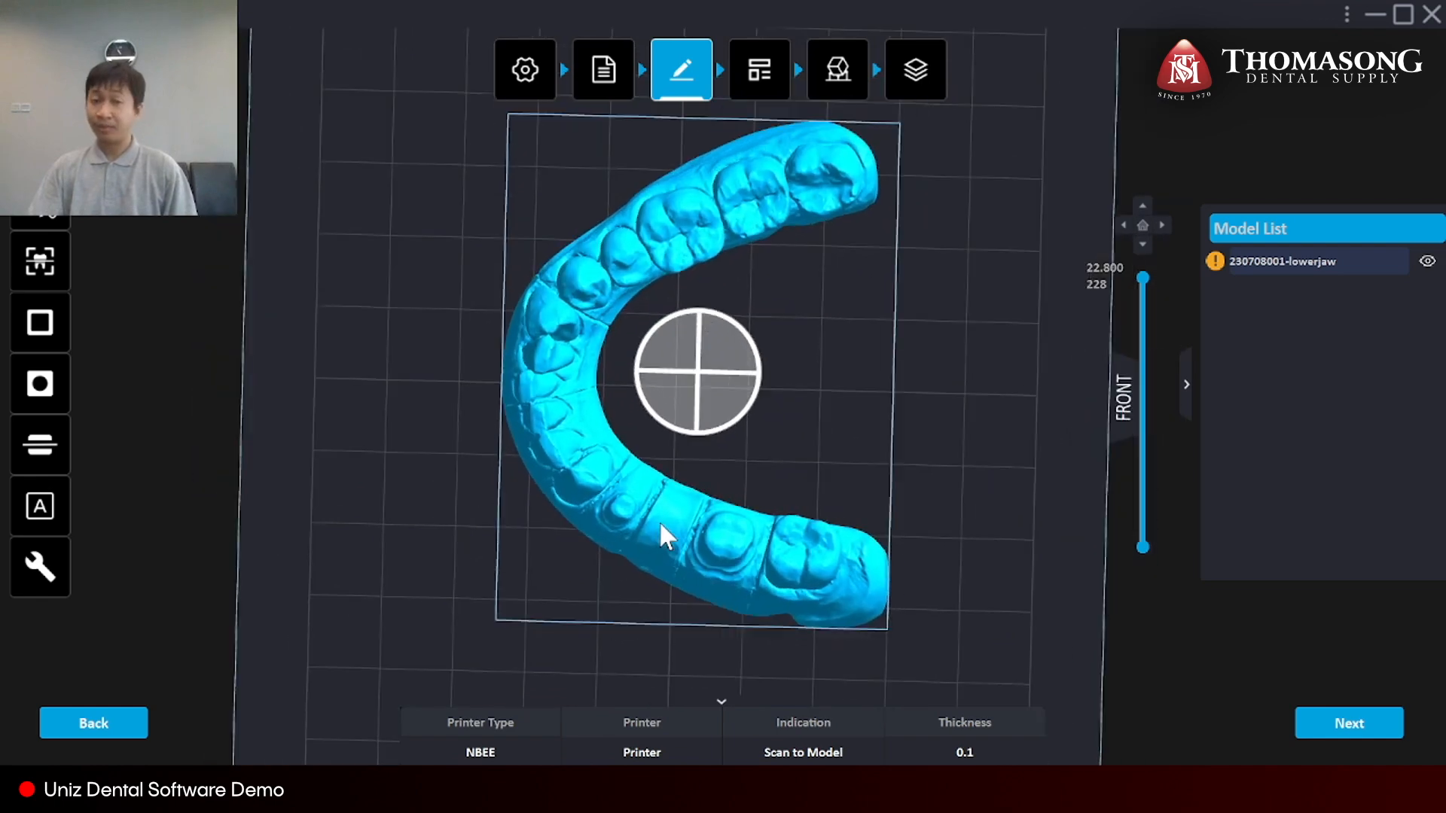
pyautogui.scroll(3, 625, 530)
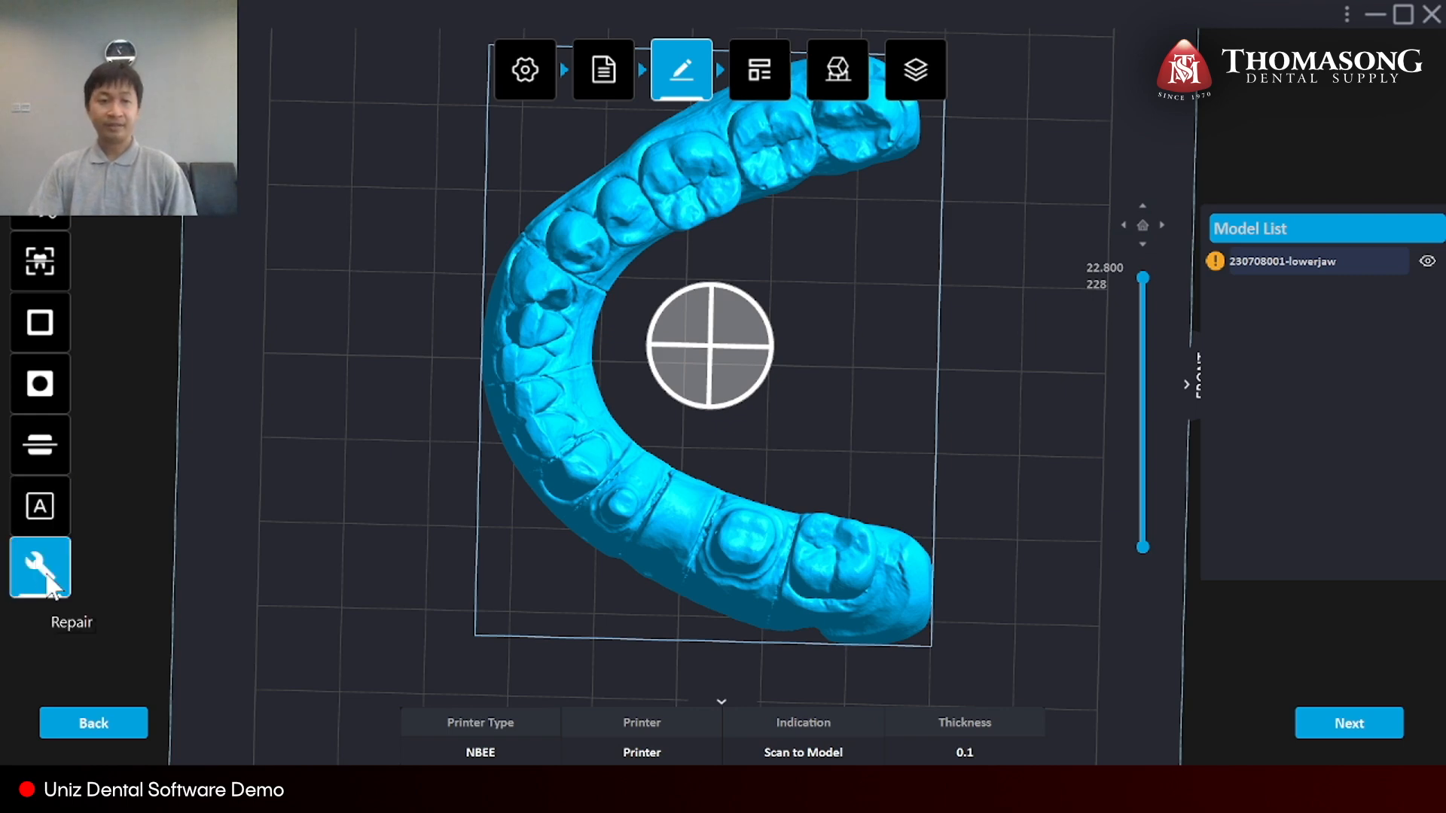
pyautogui.moveTo(293, 578); pyautogui.dragTo(501, 478)
pyautogui.moveTo(419, 404); pyautogui.dragTo(684, 381)
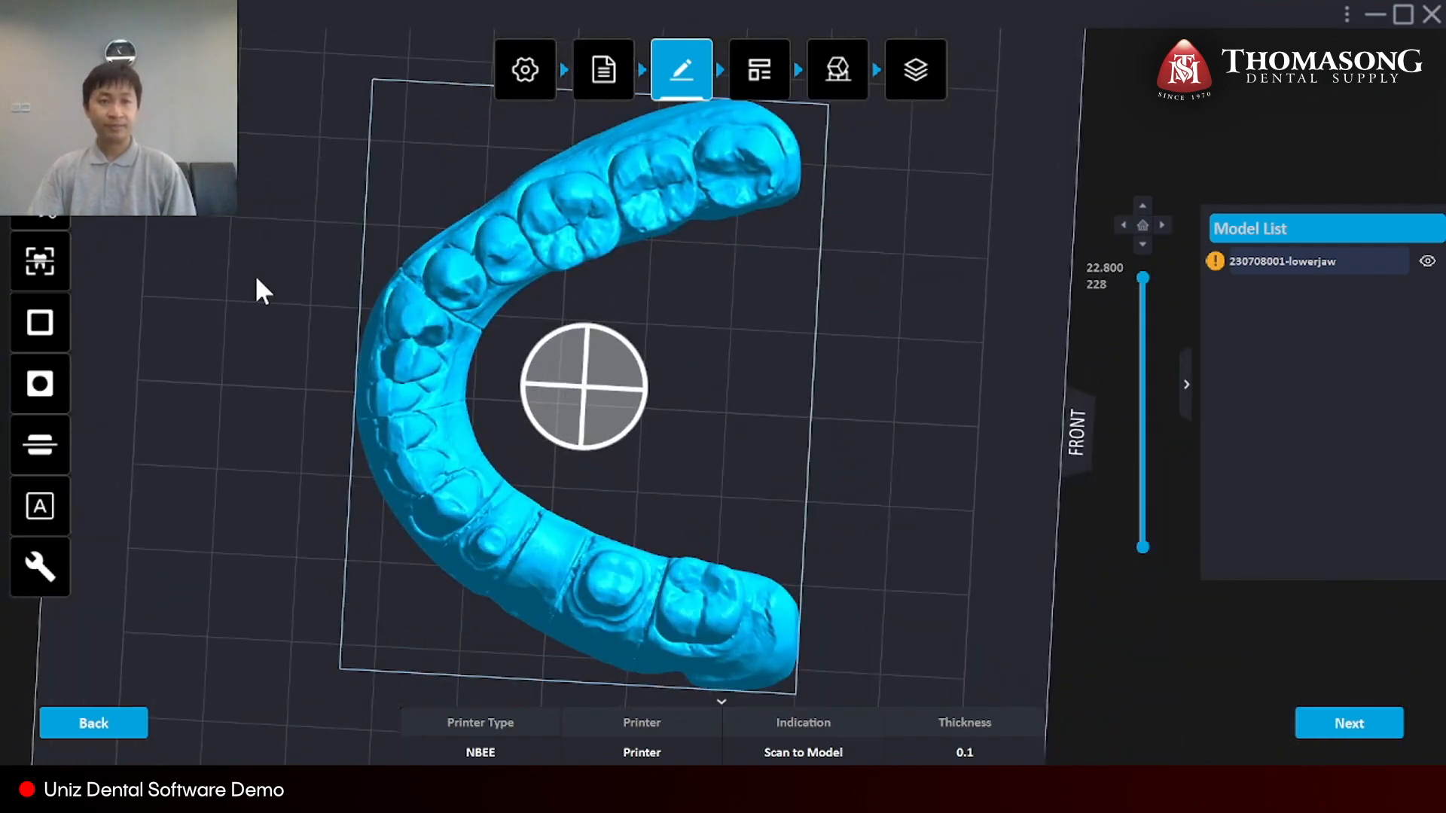
# Trim uneven parts along the lower jaw's bottom edge using Trimming with Polyline Selection.
pyautogui.click(45, 220)
pyautogui.moveTo(542, 523)
pyautogui.mouseDown()
pyautogui.moveTo(436, 371)
pyautogui.moveTo(490, 387)
pyautogui.moveTo(591, 364)
pyautogui.moveTo(549, 352)
pyautogui.mouseUp()
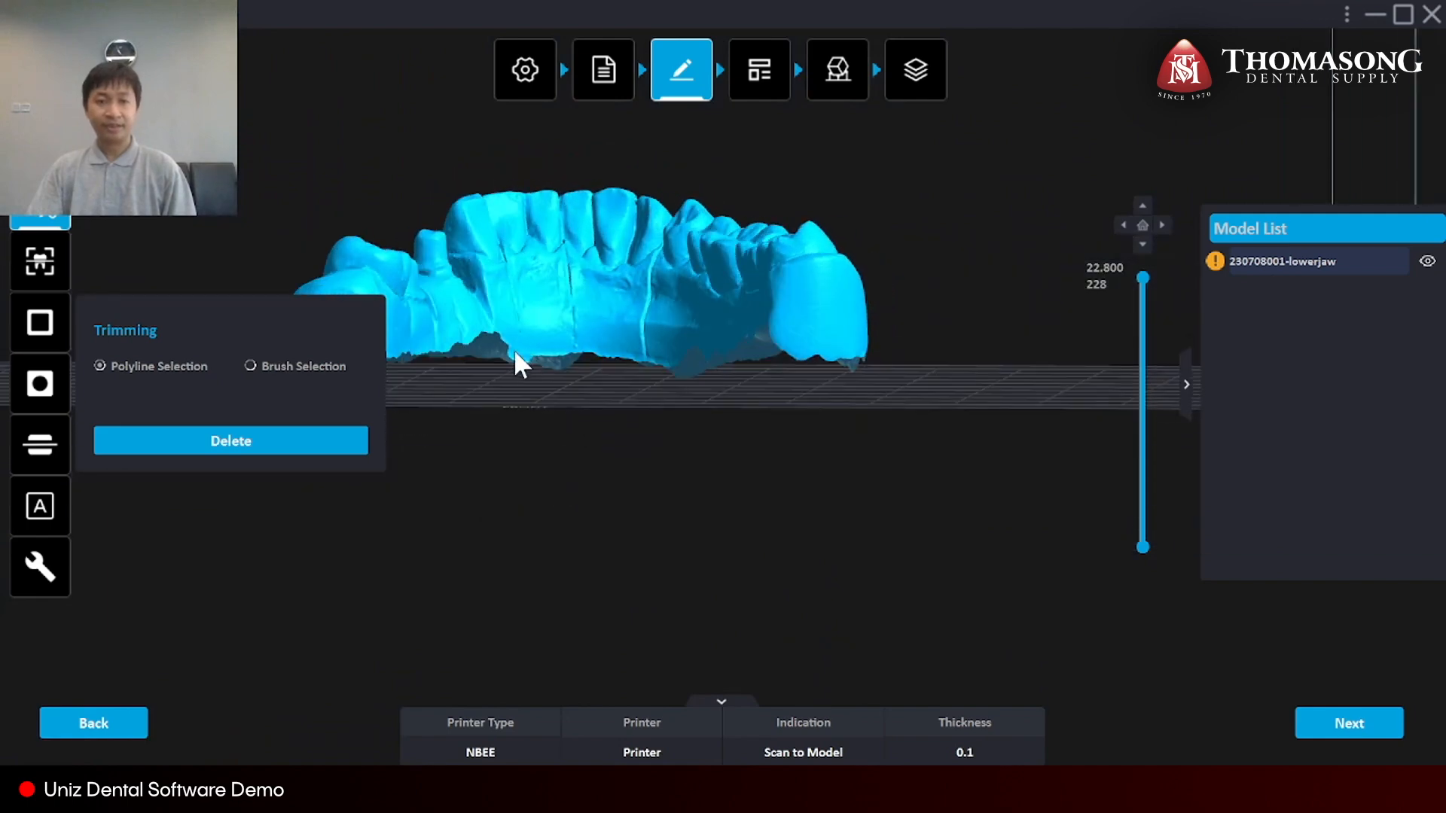
pyautogui.moveTo(708, 378); pyautogui.dragTo(535, 400)
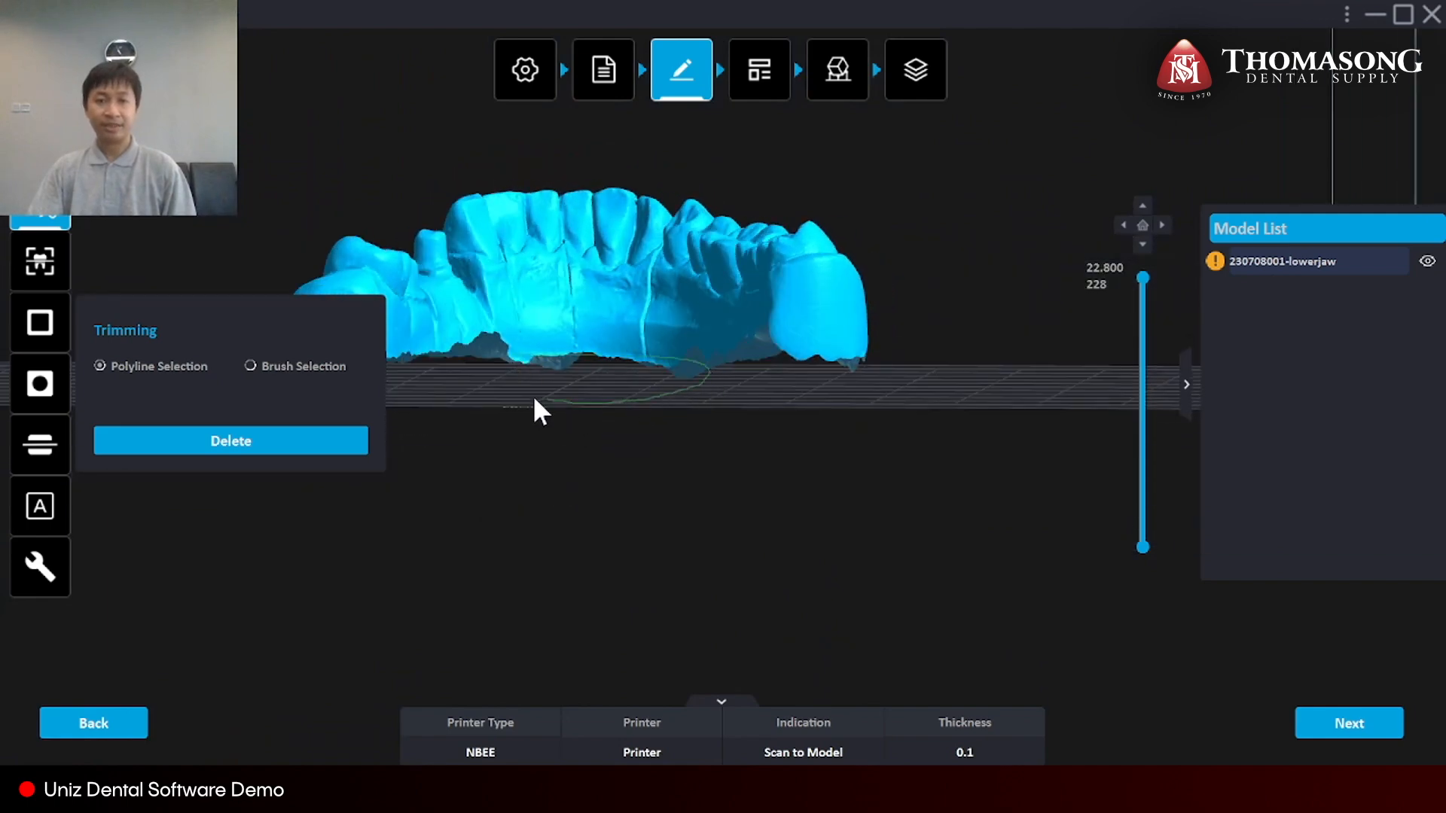
pyautogui.moveTo(689, 425); pyautogui.dragTo(391, 455)
pyautogui.click(278, 452)
pyautogui.moveTo(613, 445); pyautogui.dragTo(712, 412)
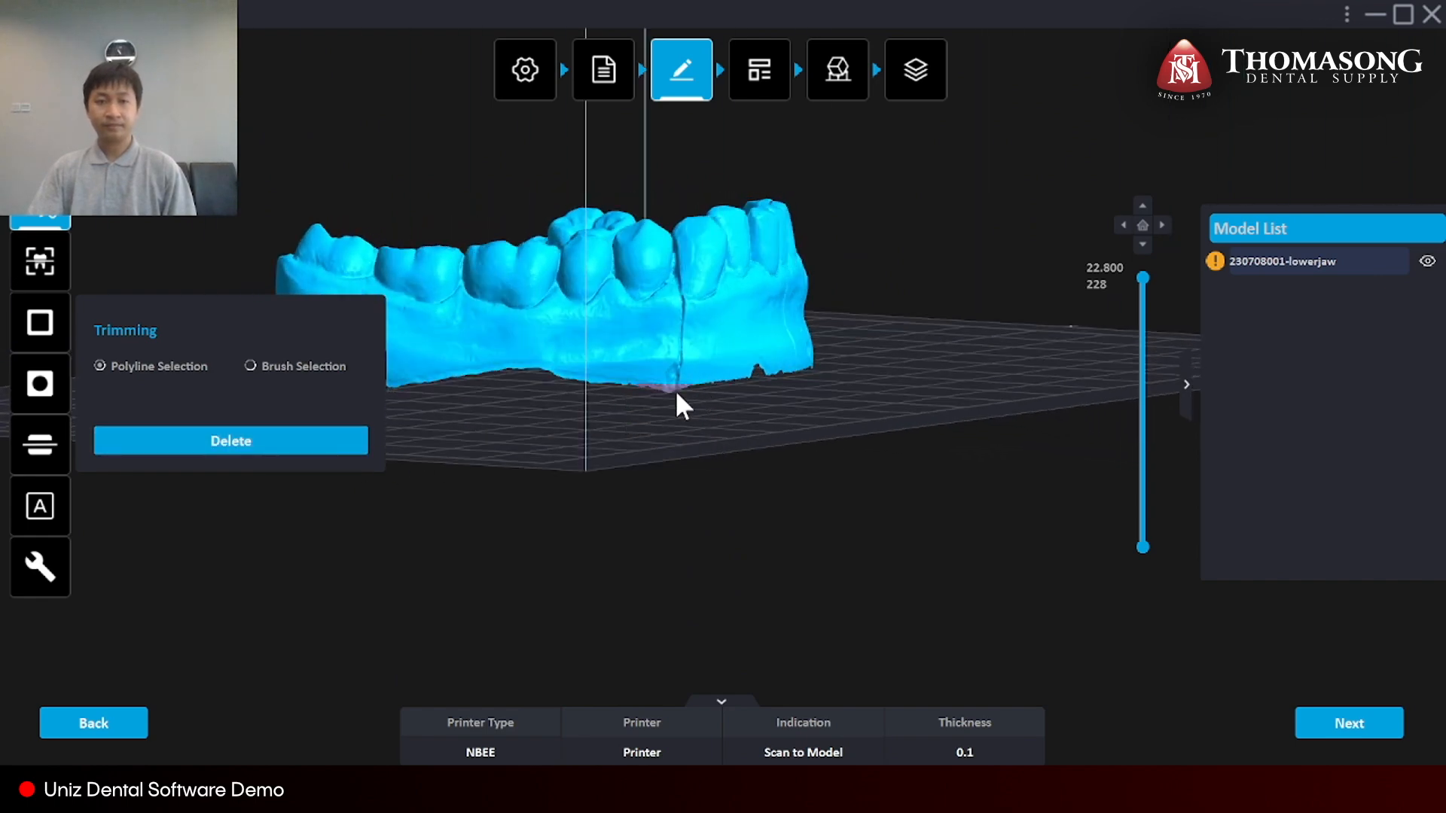
# Start Adding Base and mark the first reference point on the molar at the arch side with the prepared teeth.
pyautogui.click(42, 286)
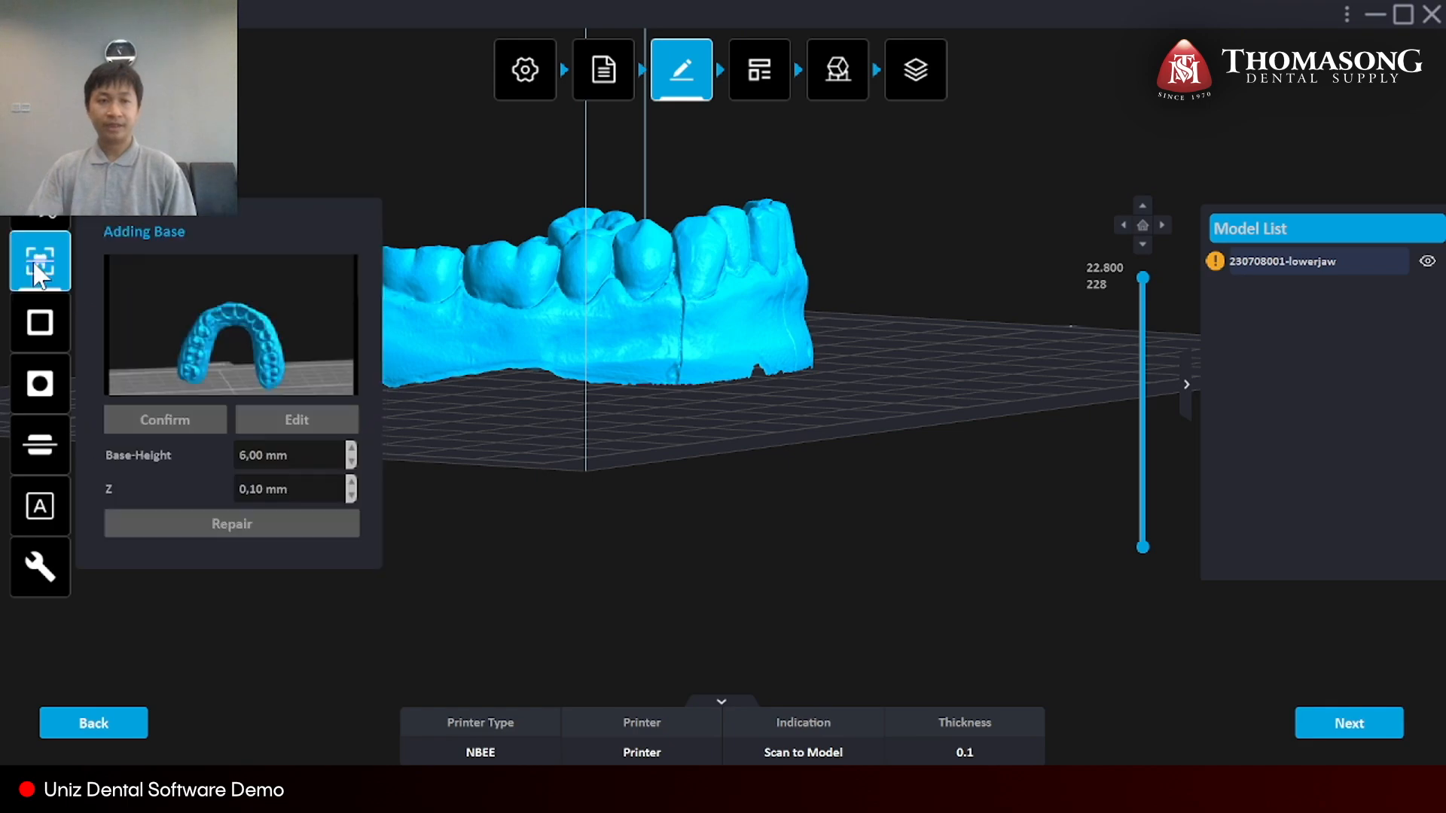
pyautogui.moveTo(565, 410); pyautogui.dragTo(566, 501)
pyautogui.moveTo(579, 491); pyautogui.dragTo(616, 444, button='right')
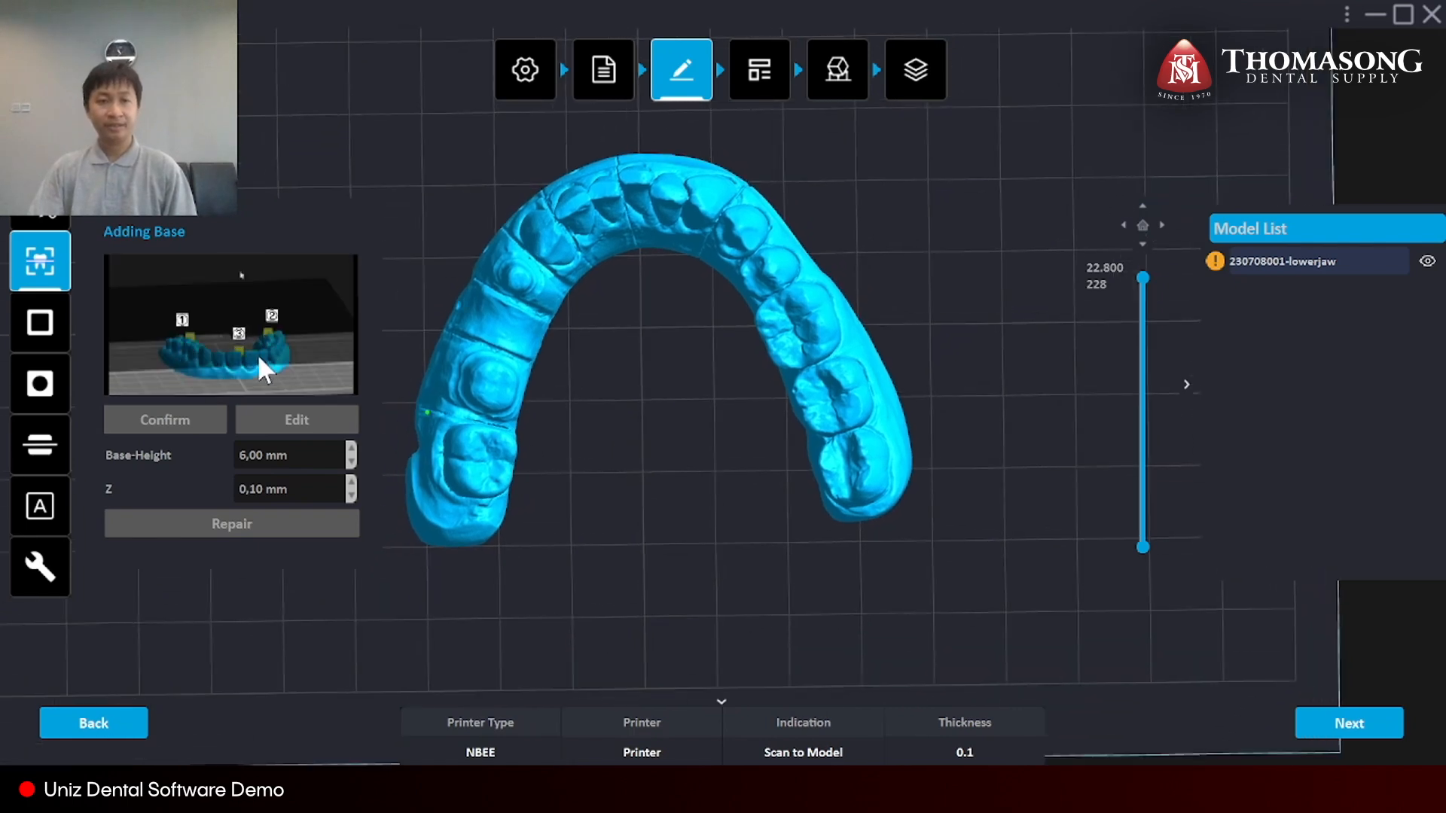
pyautogui.moveTo(571, 489); pyautogui.dragTo(554, 210, button='right')
pyautogui.click(438, 308)
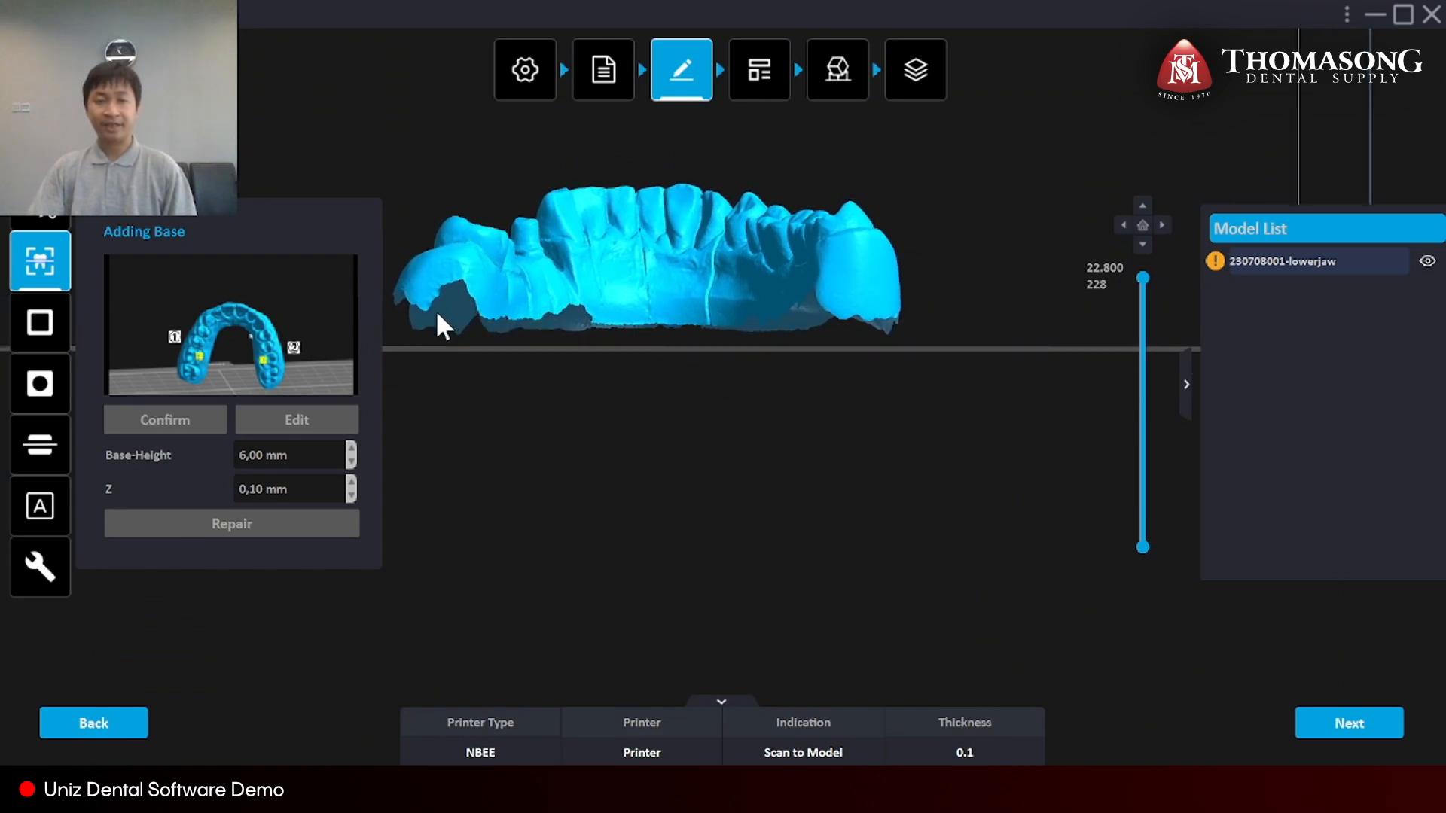
pyautogui.click(792, 298)
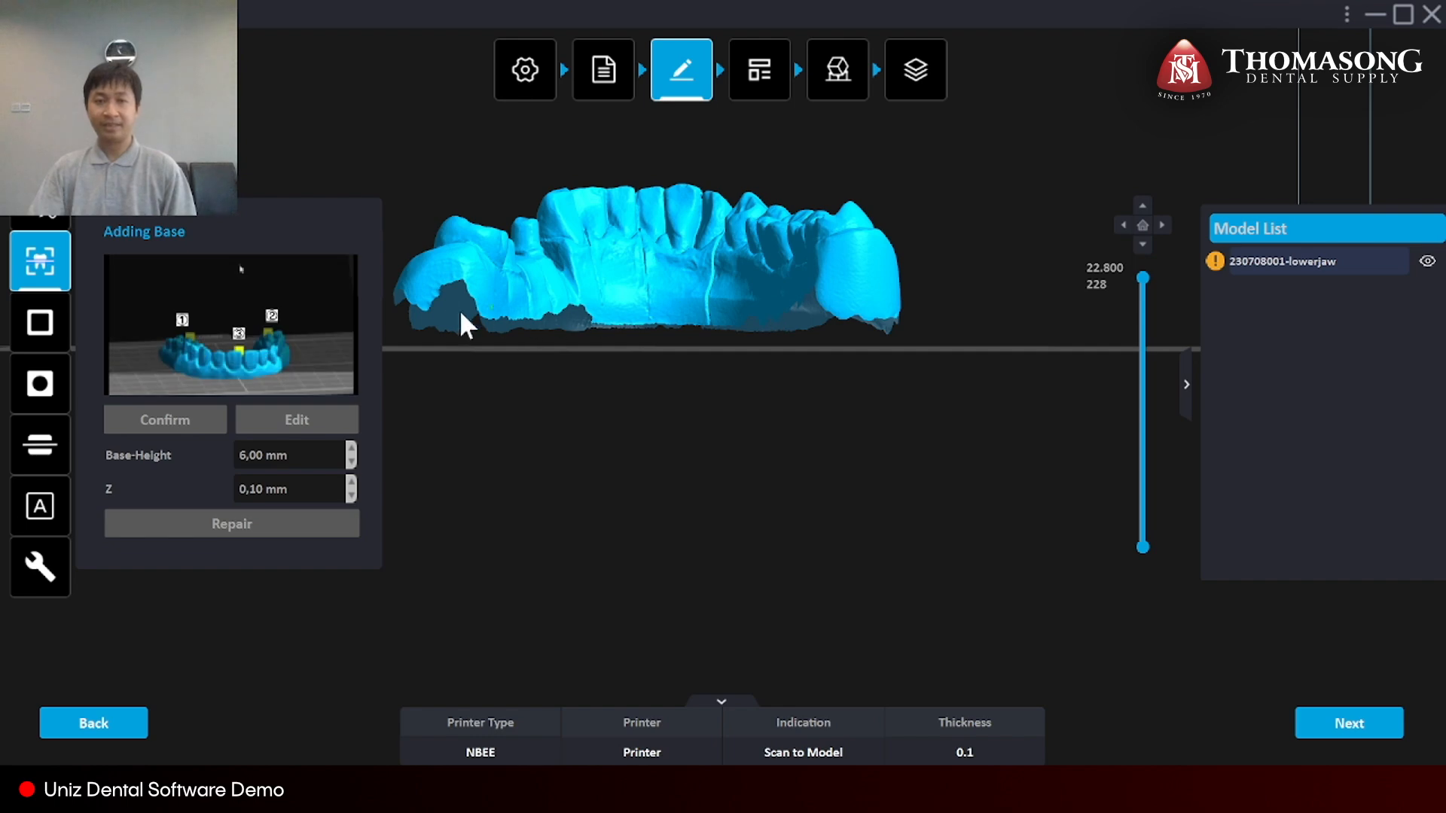
pyautogui.moveTo(439, 317); pyautogui.dragTo(586, 485, button='right')
pyautogui.click(481, 438)
pyautogui.moveTo(484, 445)
pyautogui.mouseDown(button='right')
pyautogui.moveTo(509, 482)
pyautogui.moveTo(523, 228)
pyautogui.moveTo(511, 201)
pyautogui.moveTo(494, 443)
pyautogui.mouseUp(button='right')
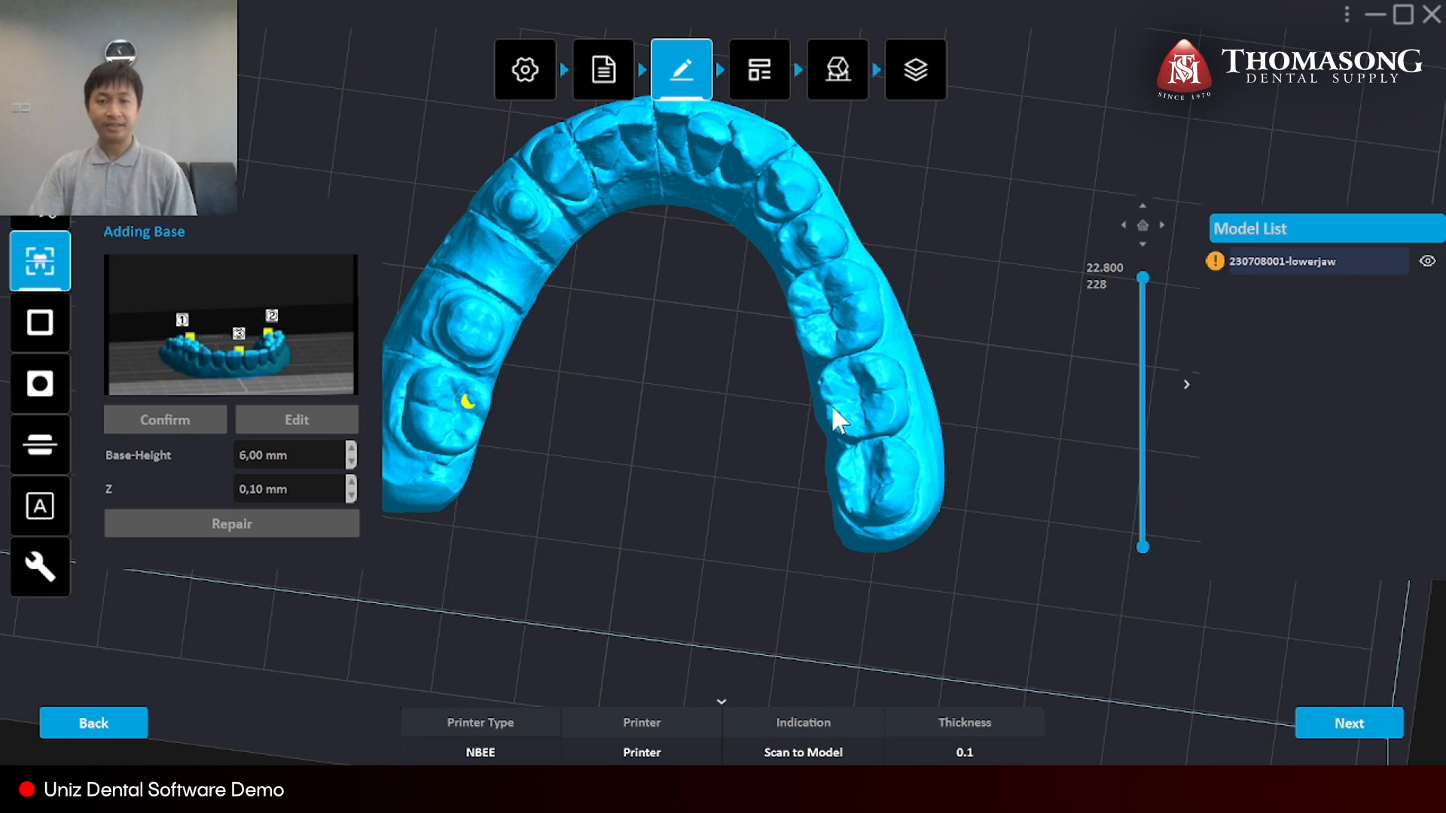
# Mark the second base reference point on the opposite side's molar and the third on the front incisors.
pyautogui.click(825, 413)
pyautogui.click(835, 388)
pyautogui.moveTo(785, 414); pyautogui.dragTo(784, 216, button='right')
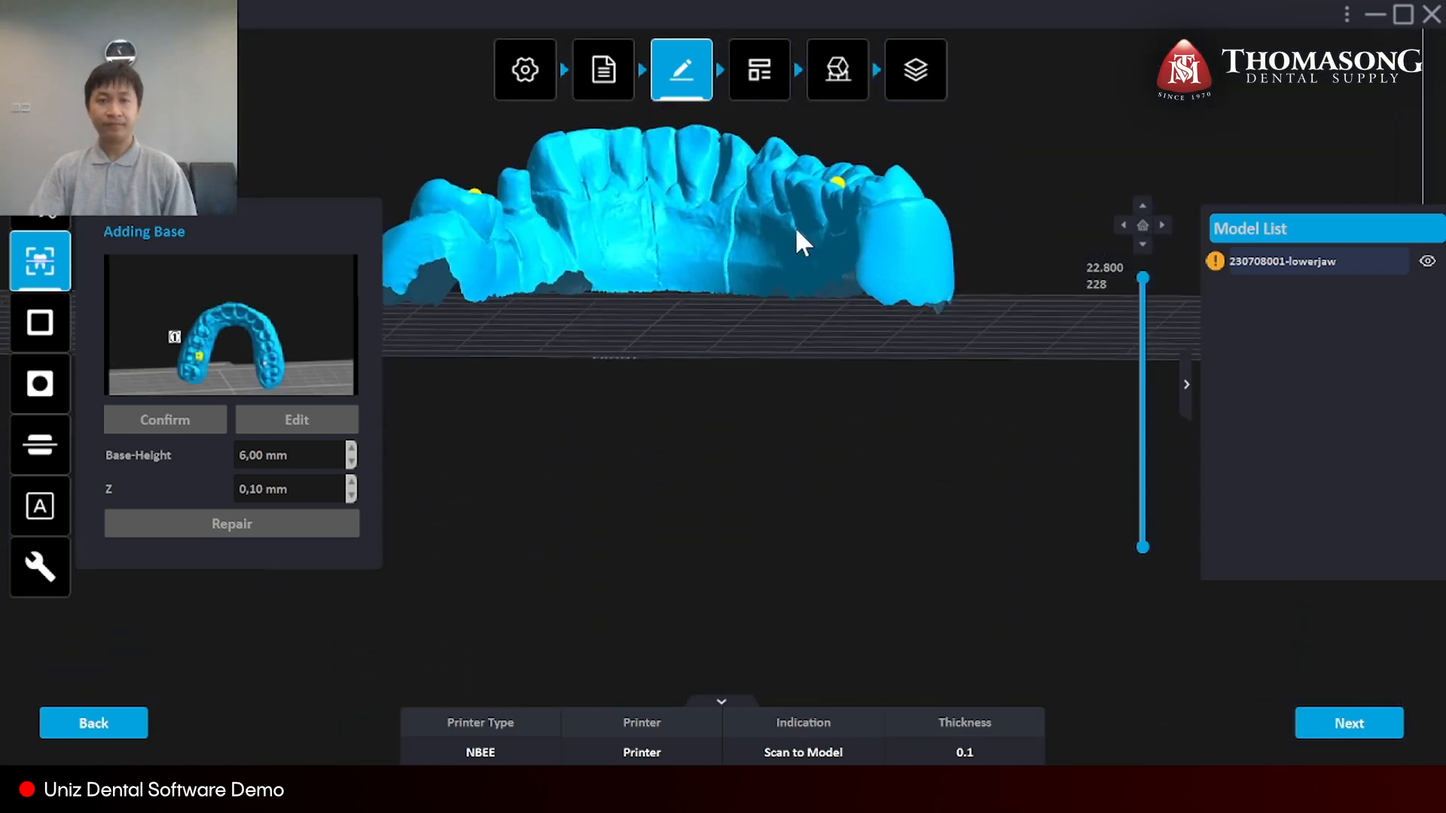
pyautogui.click(648, 186)
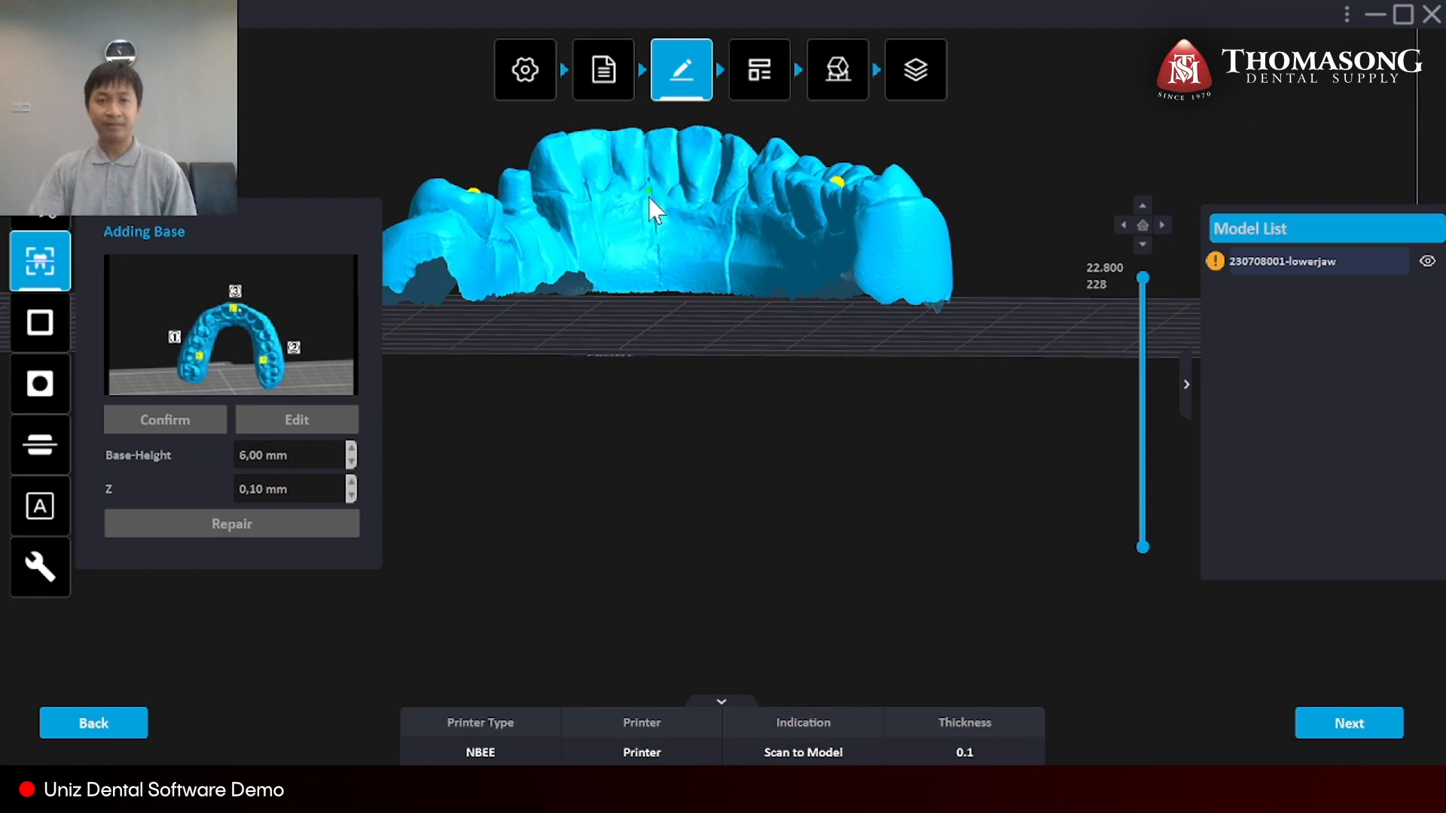
# Finish marking the front incisor reference point, check the points around the arch, and confirm all three for the base.
pyautogui.moveTo(651, 201); pyautogui.dragTo(711, 328, button='right')
pyautogui.click(658, 197)
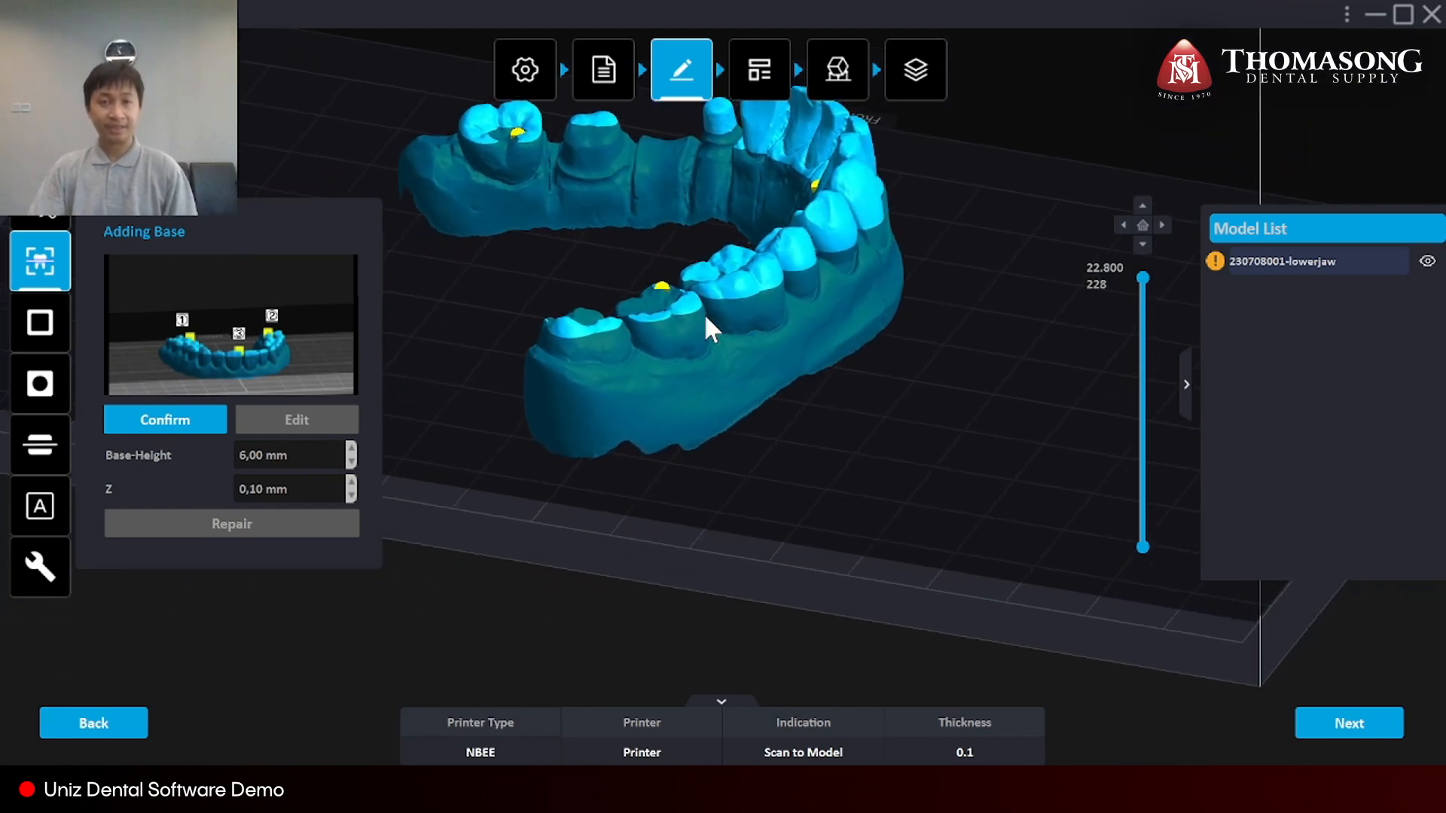
pyautogui.moveTo(428, 377); pyautogui.dragTo(490, 346, button='right')
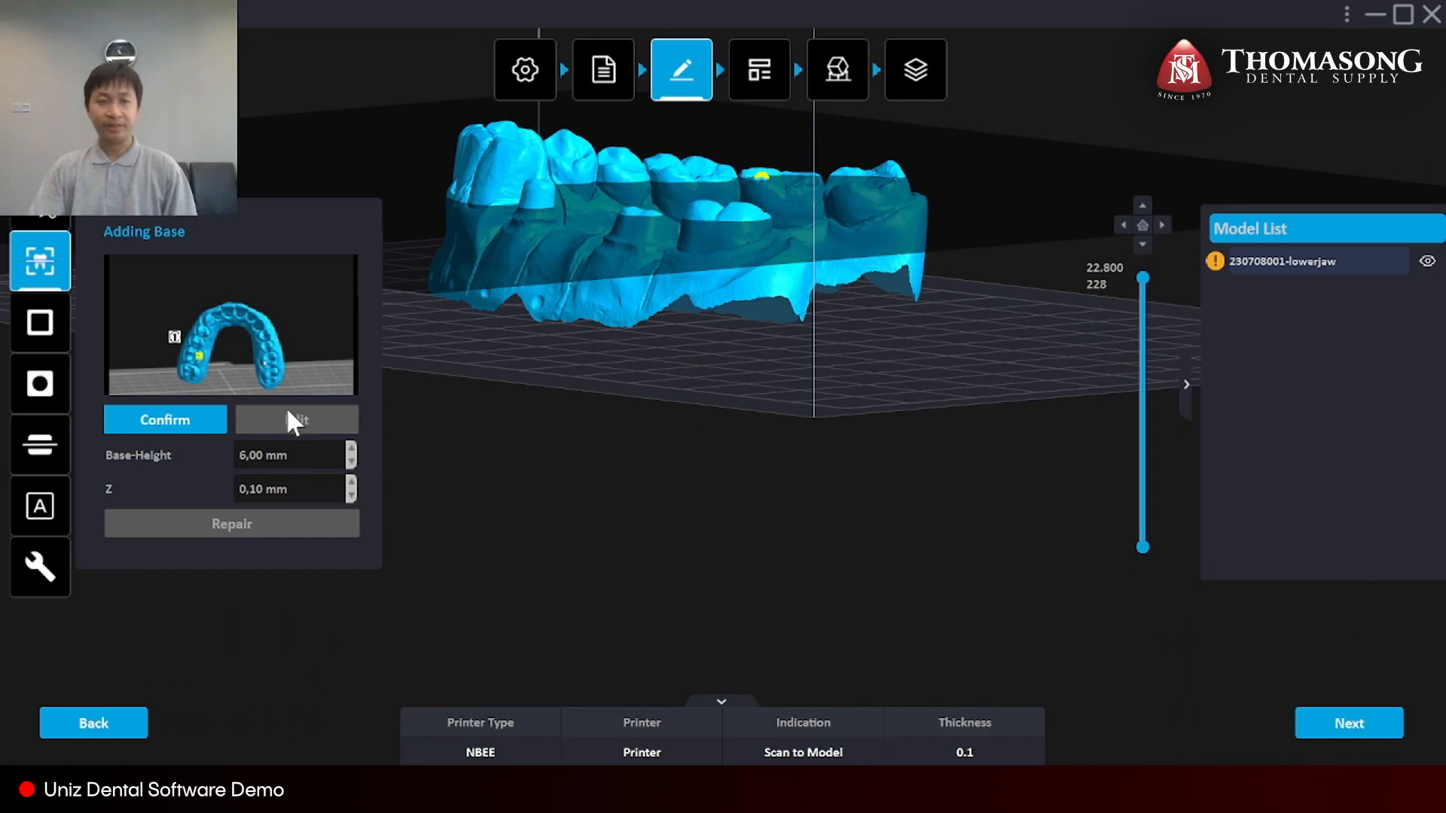
pyautogui.click(210, 419)
# Adjust the base plane's Z to 6,06 mm and generate the repaired lower jaw with a 6 mm high base.
pyautogui.moveTo(600, 255); pyautogui.dragTo(657, 319)
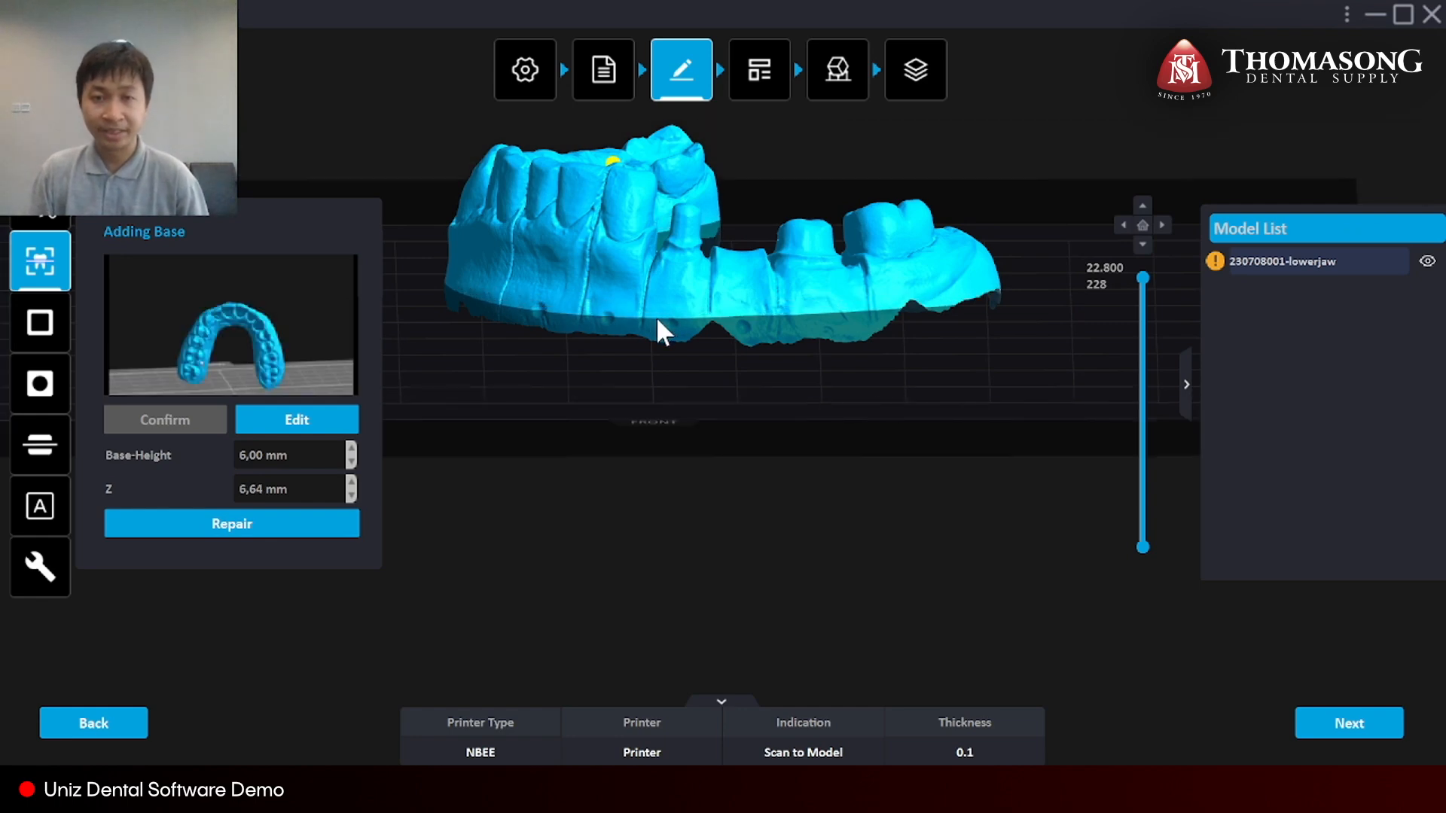
pyautogui.moveTo(655, 319); pyautogui.dragTo(579, 287, button='right')
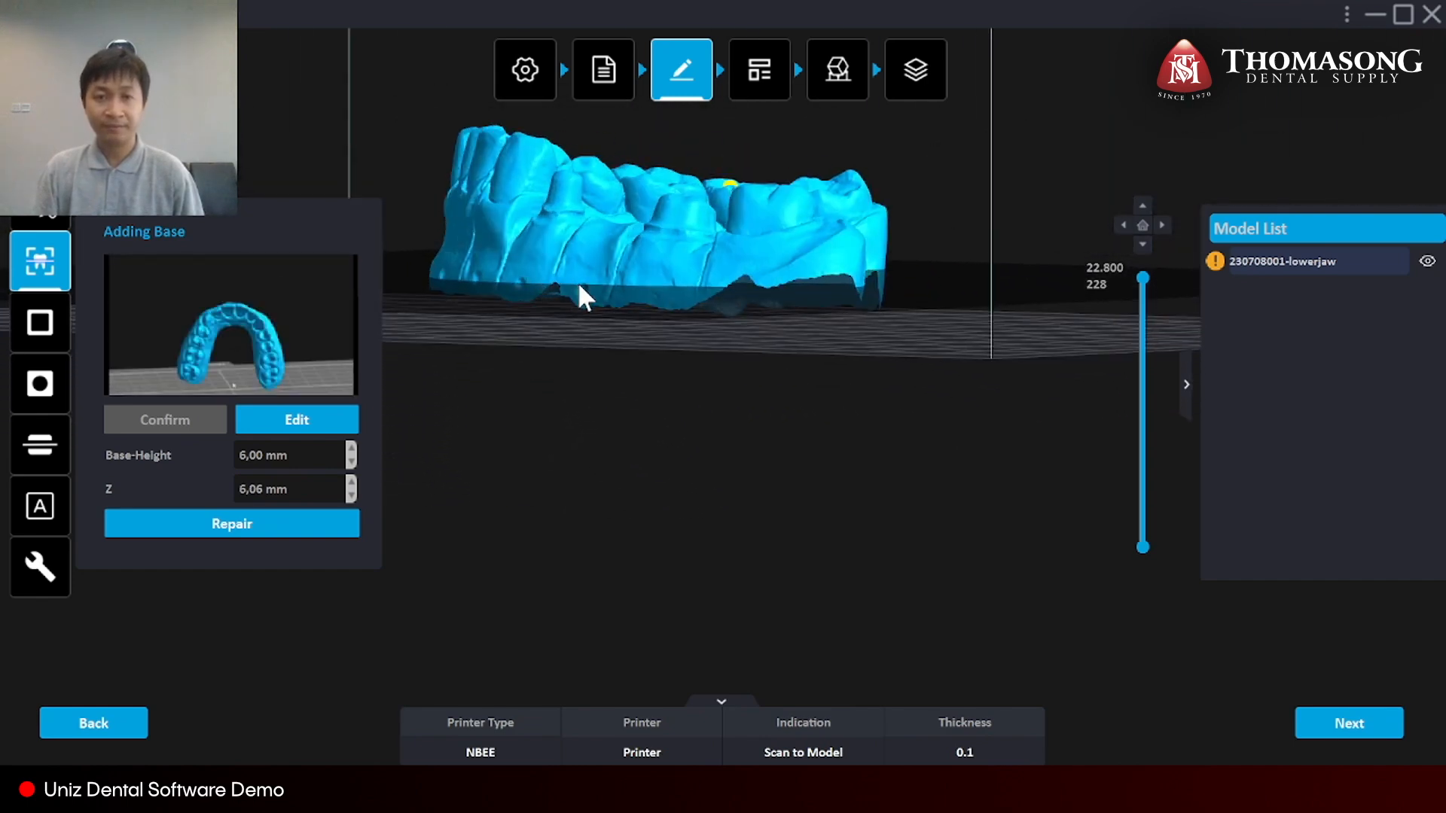
pyautogui.click(577, 285)
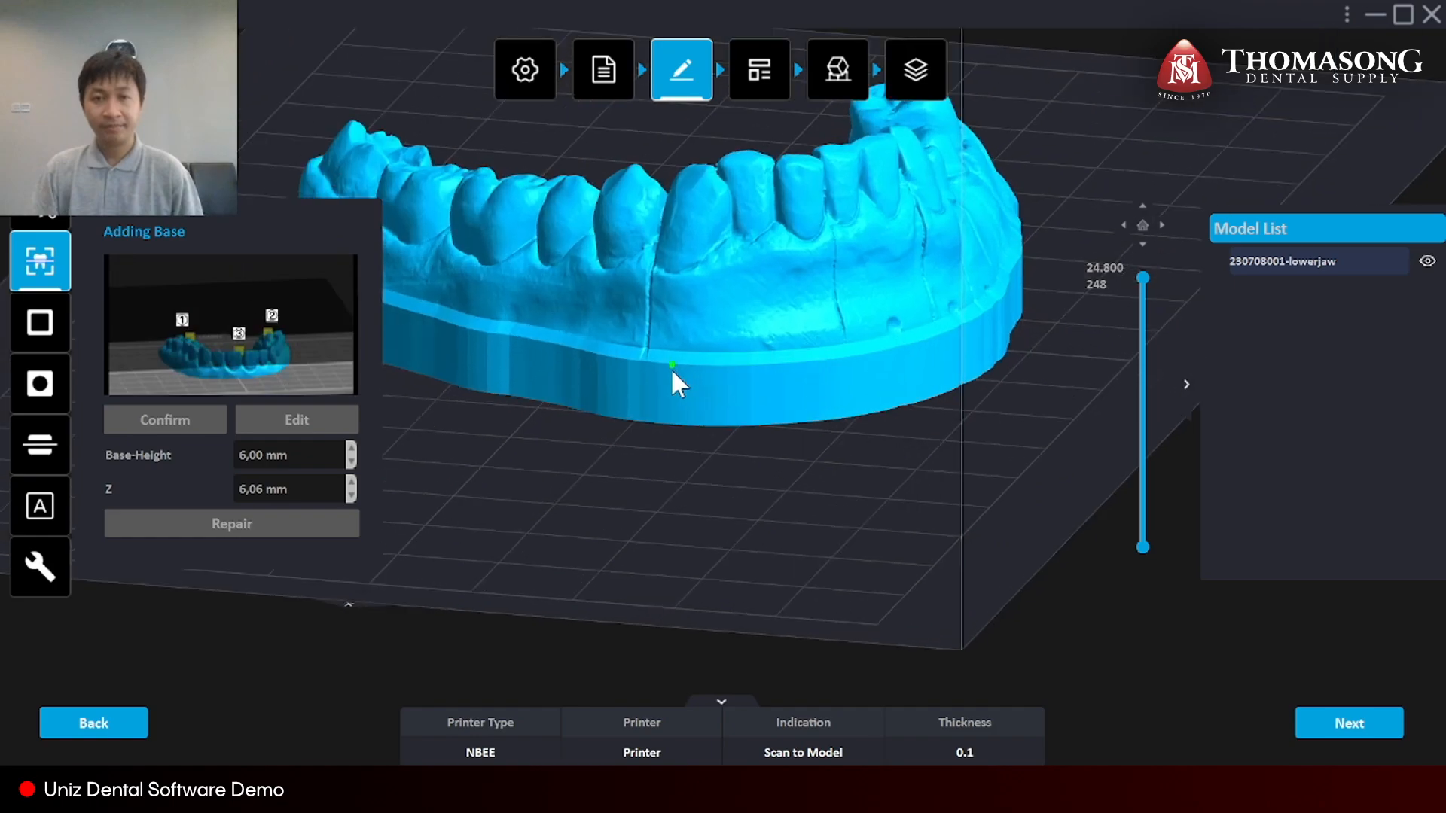
pyautogui.moveTo(653, 453); pyautogui.dragTo(820, 438, button='right')
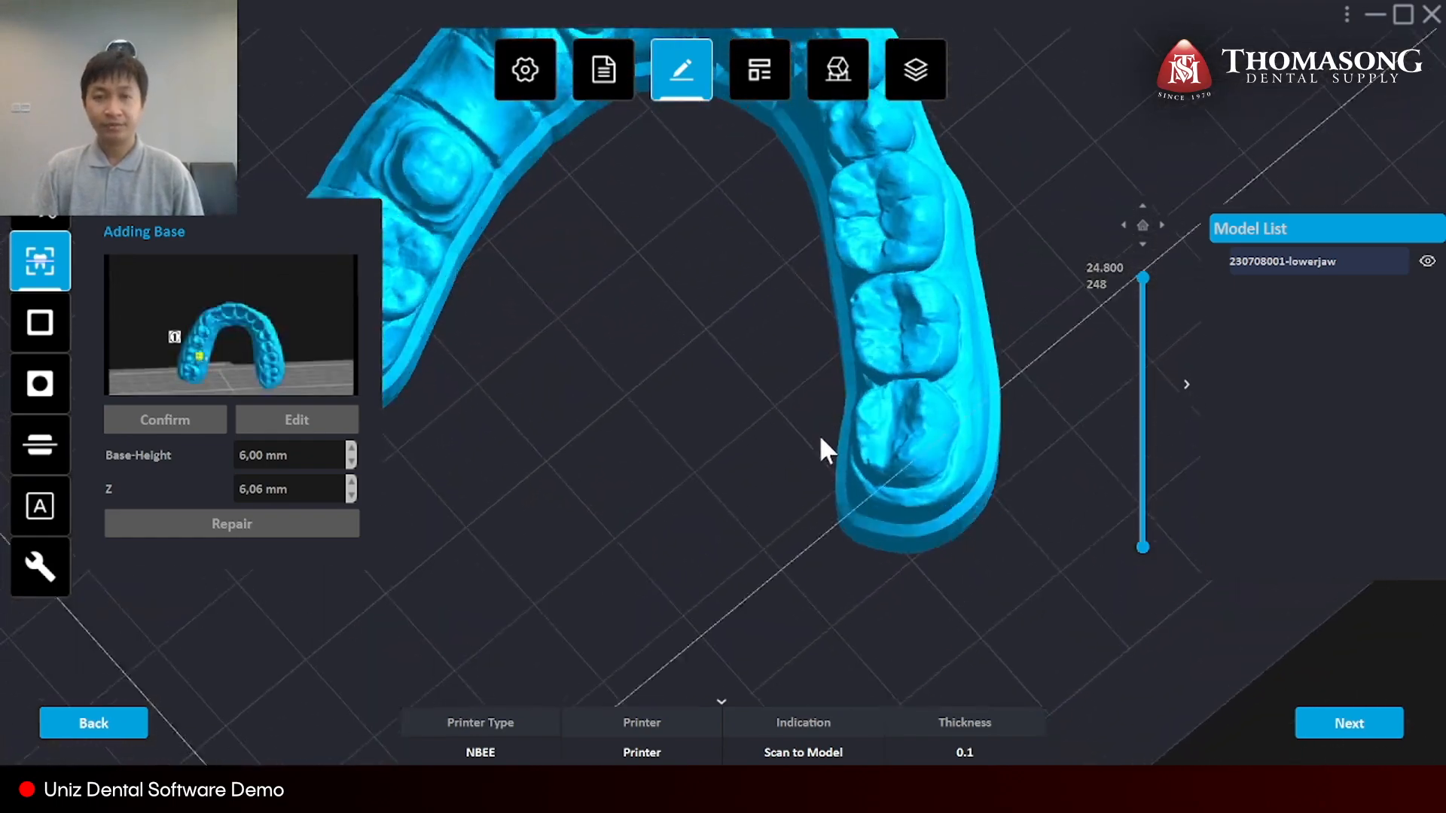
pyautogui.scroll(-4, 820, 437)
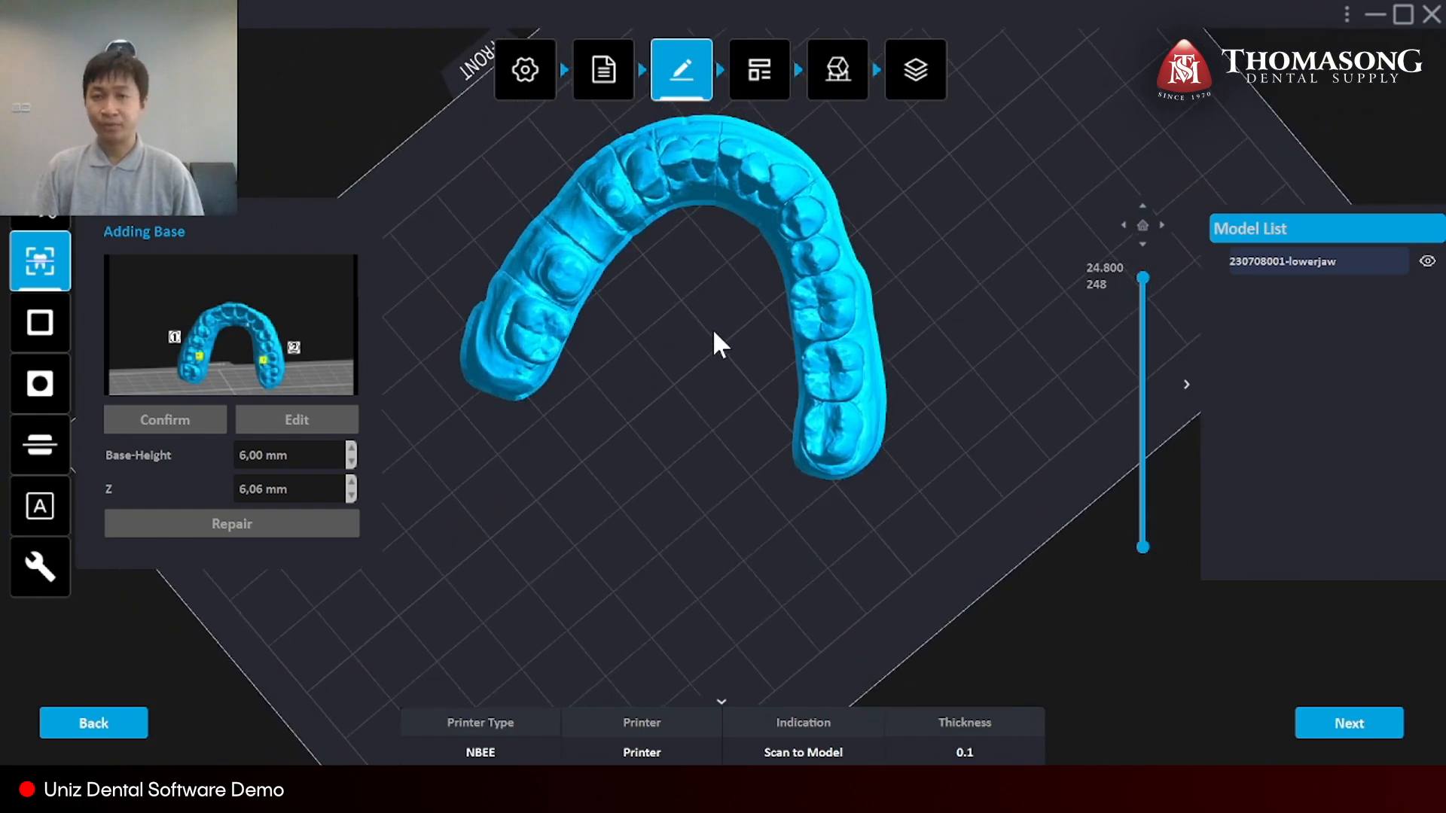
pyautogui.moveTo(713, 343); pyautogui.dragTo(629, 192, button='right')
# Hollow the lower jaw with a 3 mm thickness, using the lowered layer view to check the interior before restoring full height.
pyautogui.click(39, 322)
pyautogui.moveTo(531, 506); pyautogui.dragTo(746, 436, button='right')
pyautogui.moveTo(1143, 277); pyautogui.dragTo(1144, 439)
pyautogui.moveTo(1143, 439); pyautogui.dragTo(482, 452, button='right')
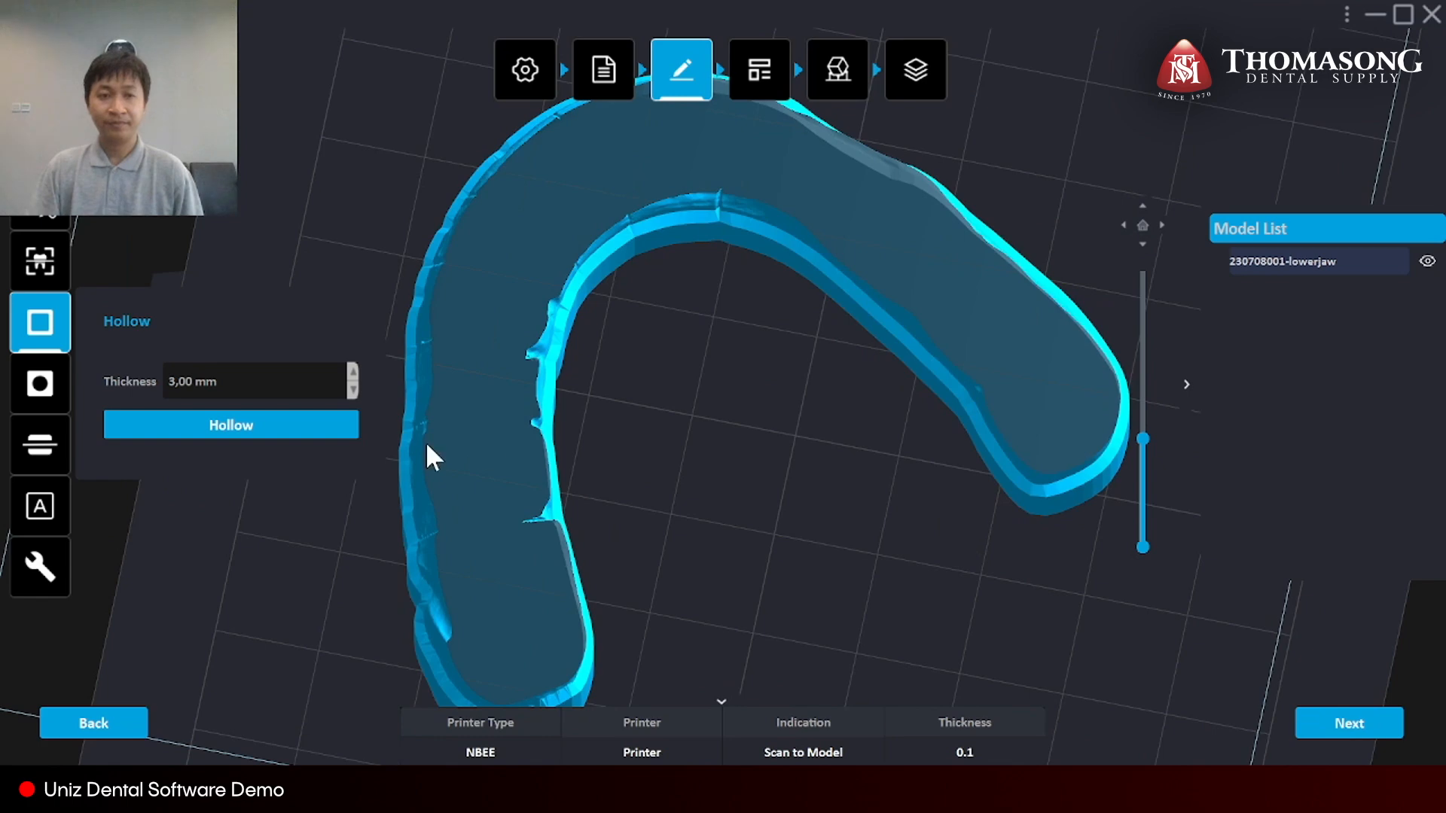
pyautogui.click(317, 432)
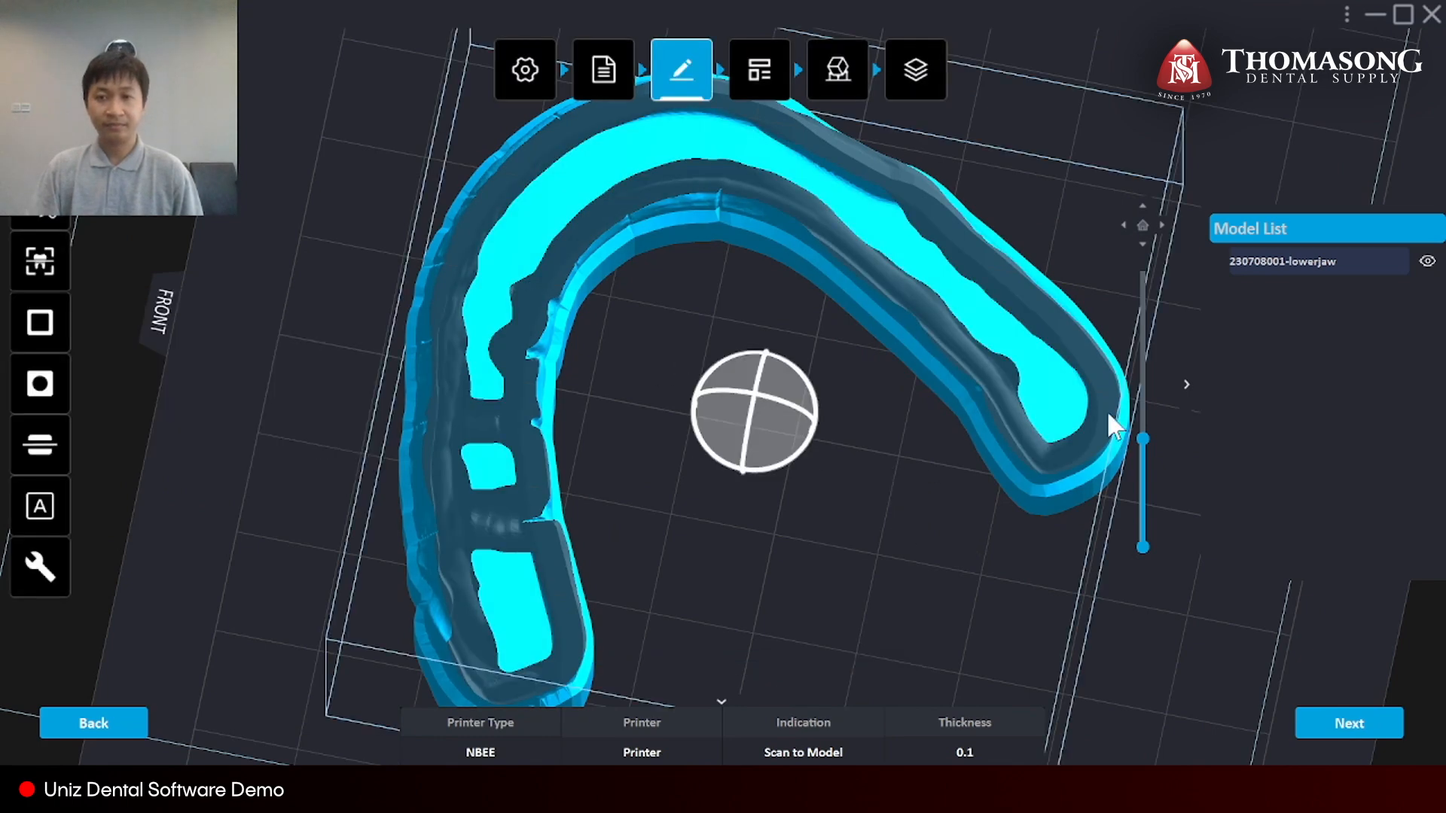
pyautogui.moveTo(1143, 438); pyautogui.dragTo(1153, 202)
pyautogui.moveTo(888, 331); pyautogui.dragTo(375, 437, button='right')
# Add a raised (Bulge) label reading TMS in the simhei font on the base's outer side near the back molars.
pyautogui.click(40, 506)
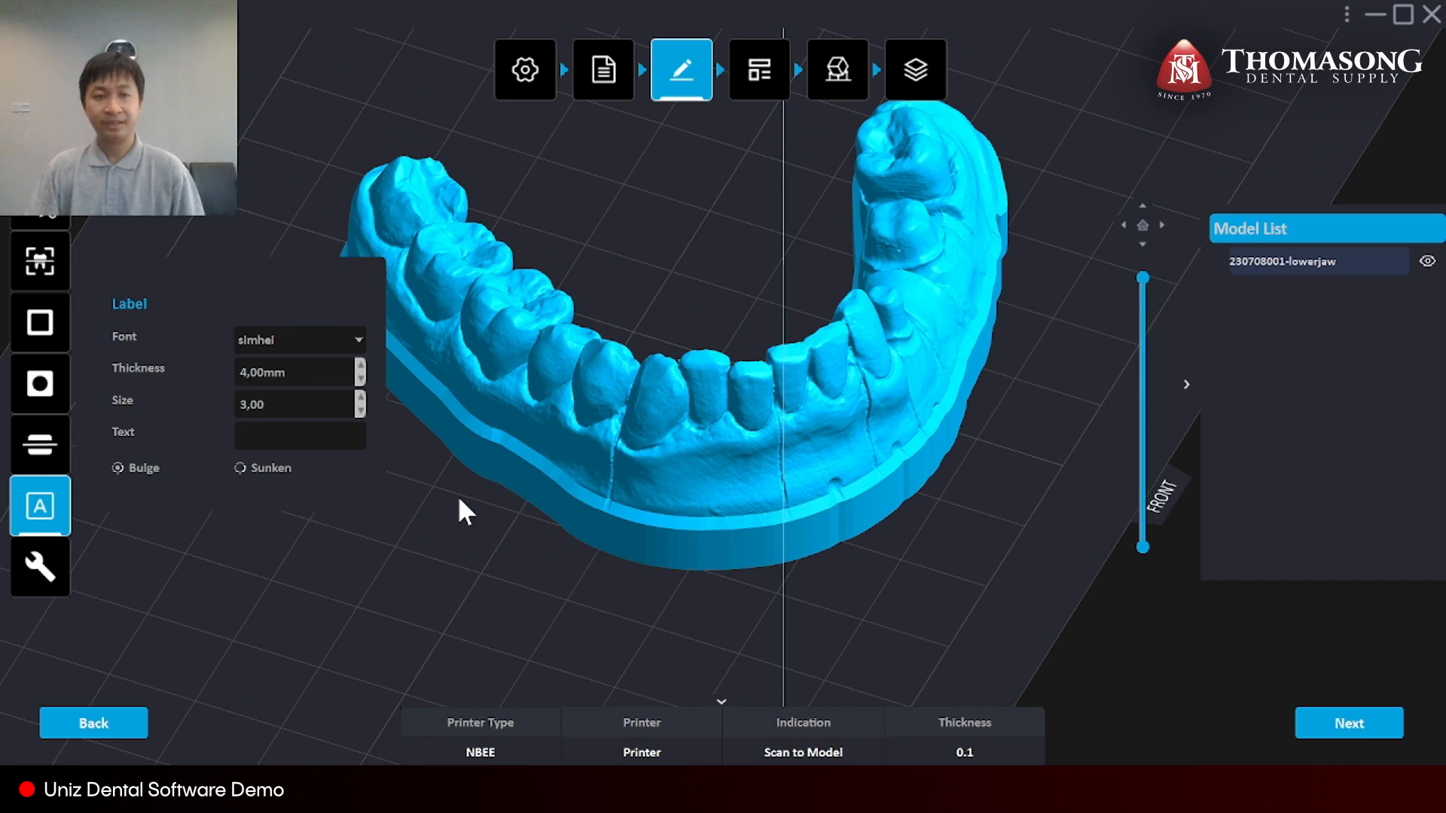
pyautogui.click(320, 340)
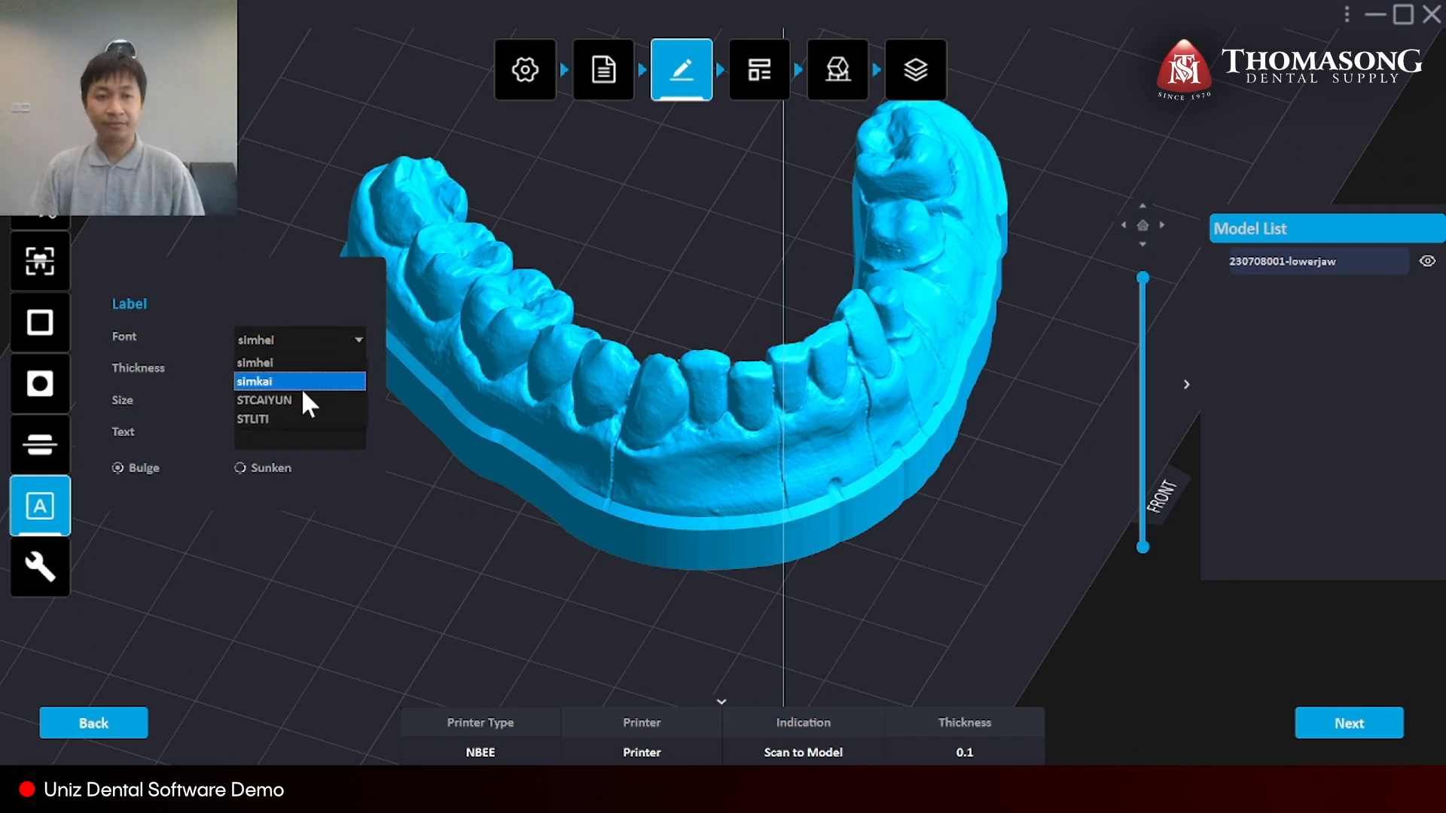
pyautogui.click(250, 364)
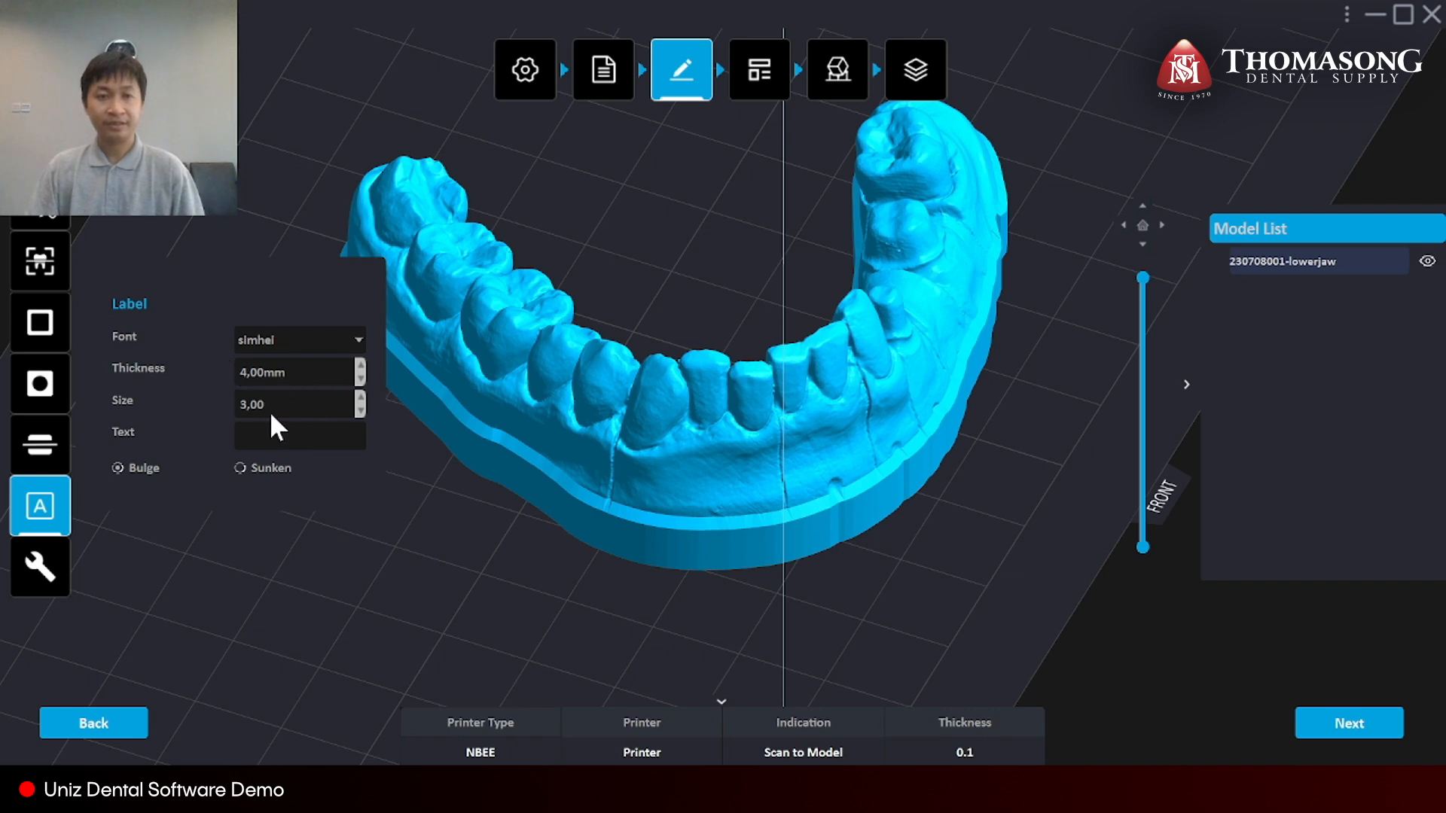
pyautogui.click(283, 442)
pyautogui.write('T')
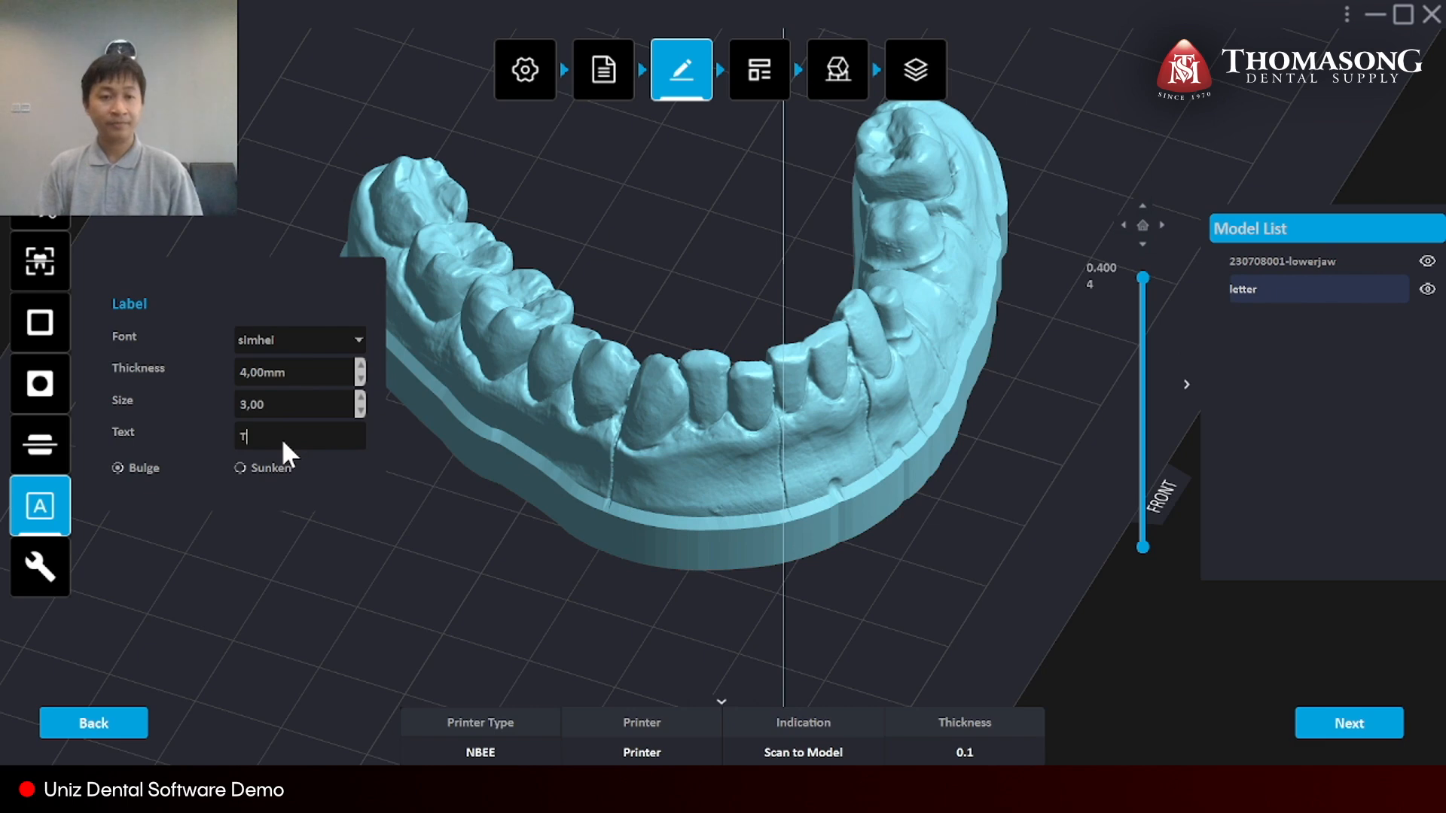
pyautogui.write('MS')
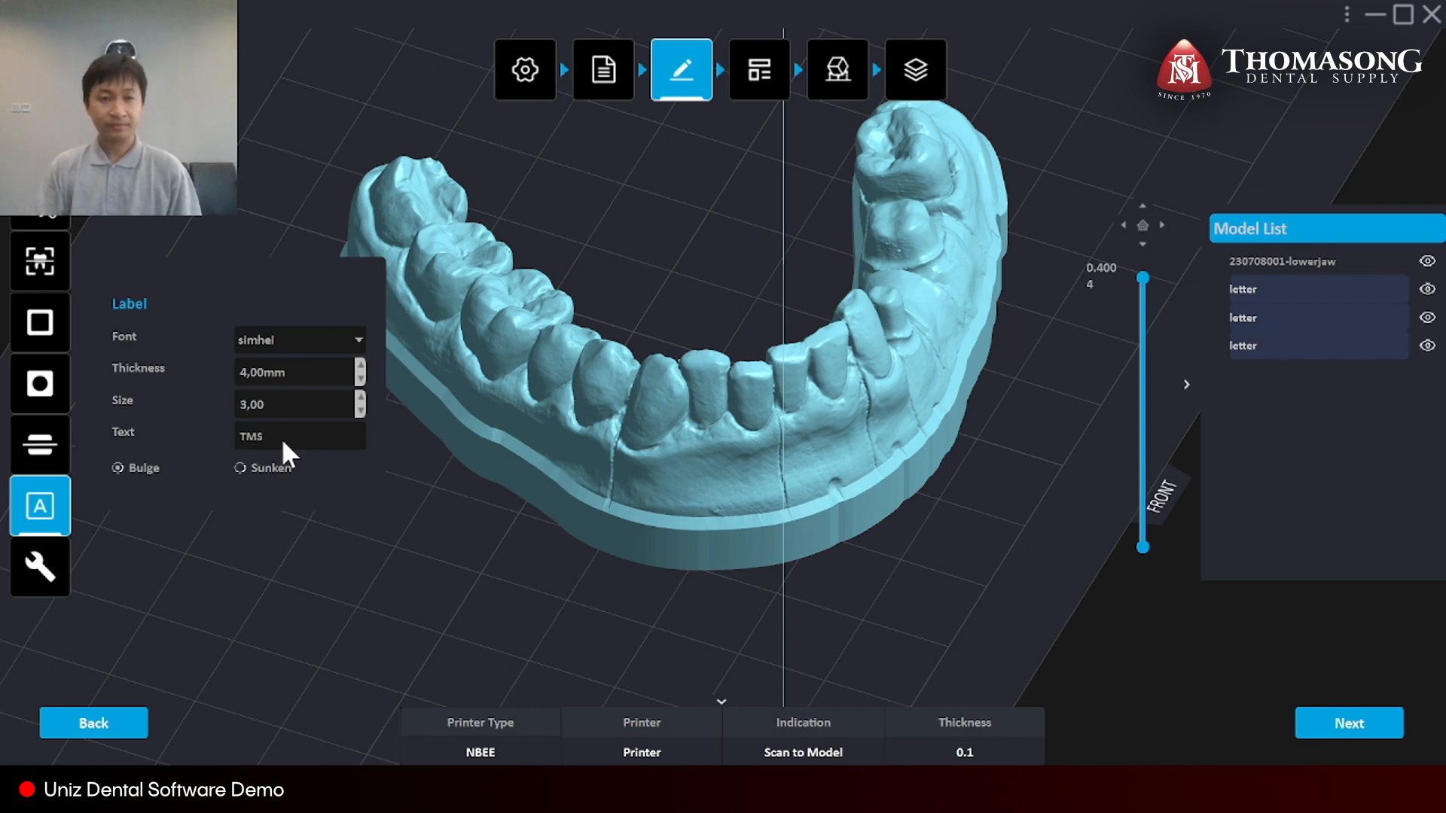
pyautogui.moveTo(482, 404); pyautogui.dragTo(678, 290, button='right')
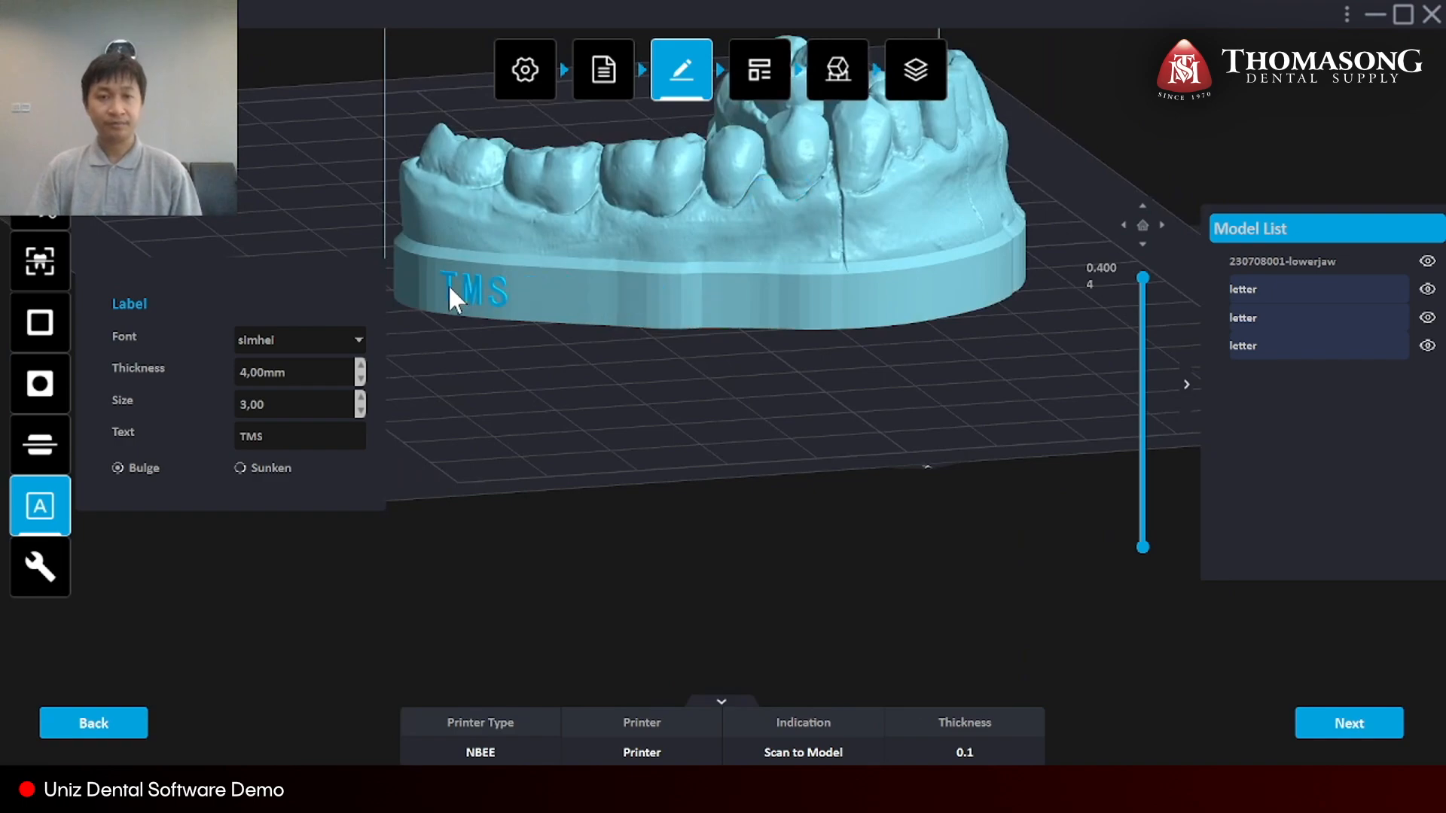
pyautogui.click(449, 283)
pyautogui.moveTo(550, 360); pyautogui.dragTo(862, 505, button='right')
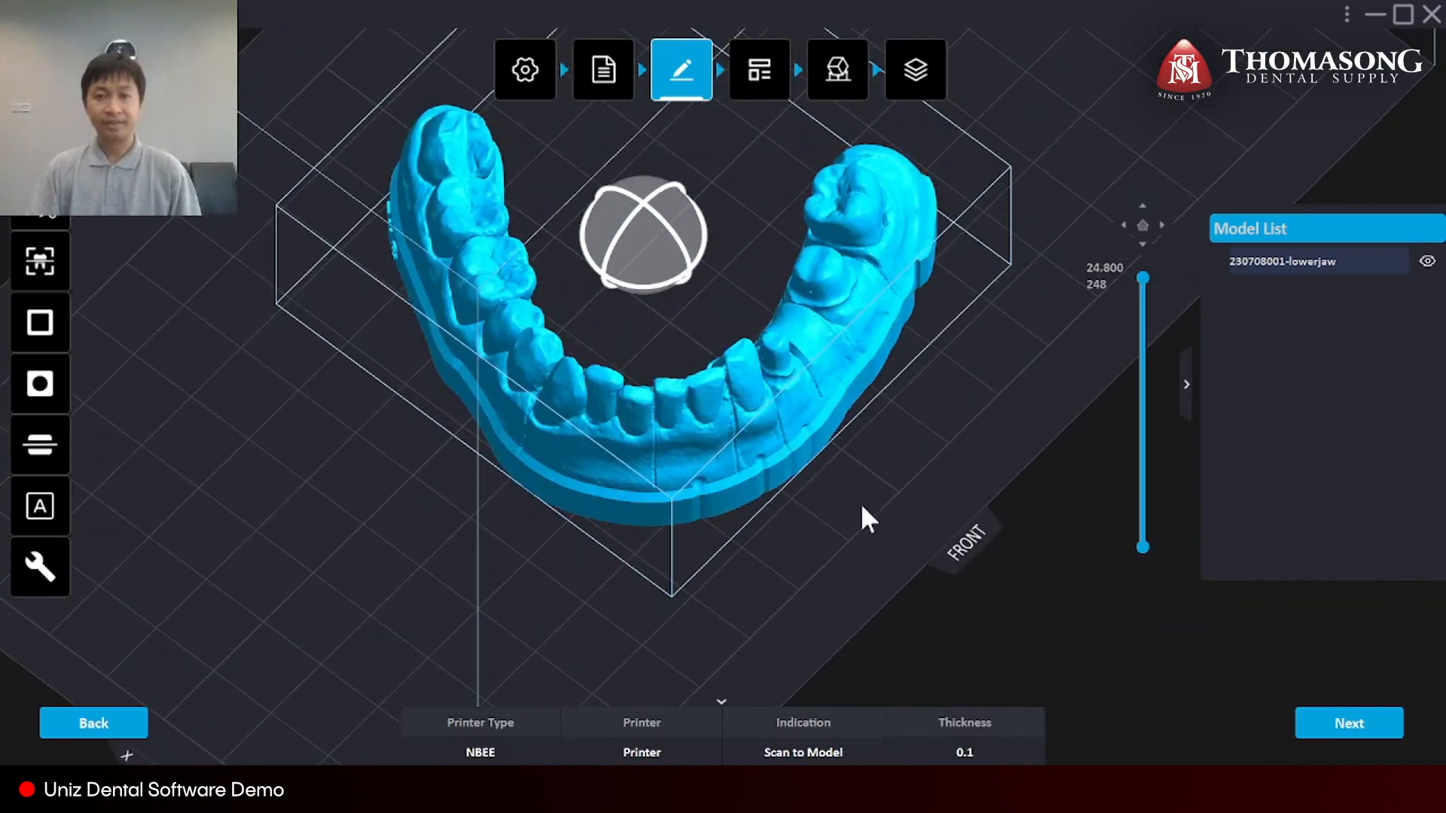
# Go to the layout stage and make one copy of the labelled lower jaw.
pyautogui.click(1351, 734)
pyautogui.moveTo(423, 390); pyautogui.dragTo(399, 422, button='right')
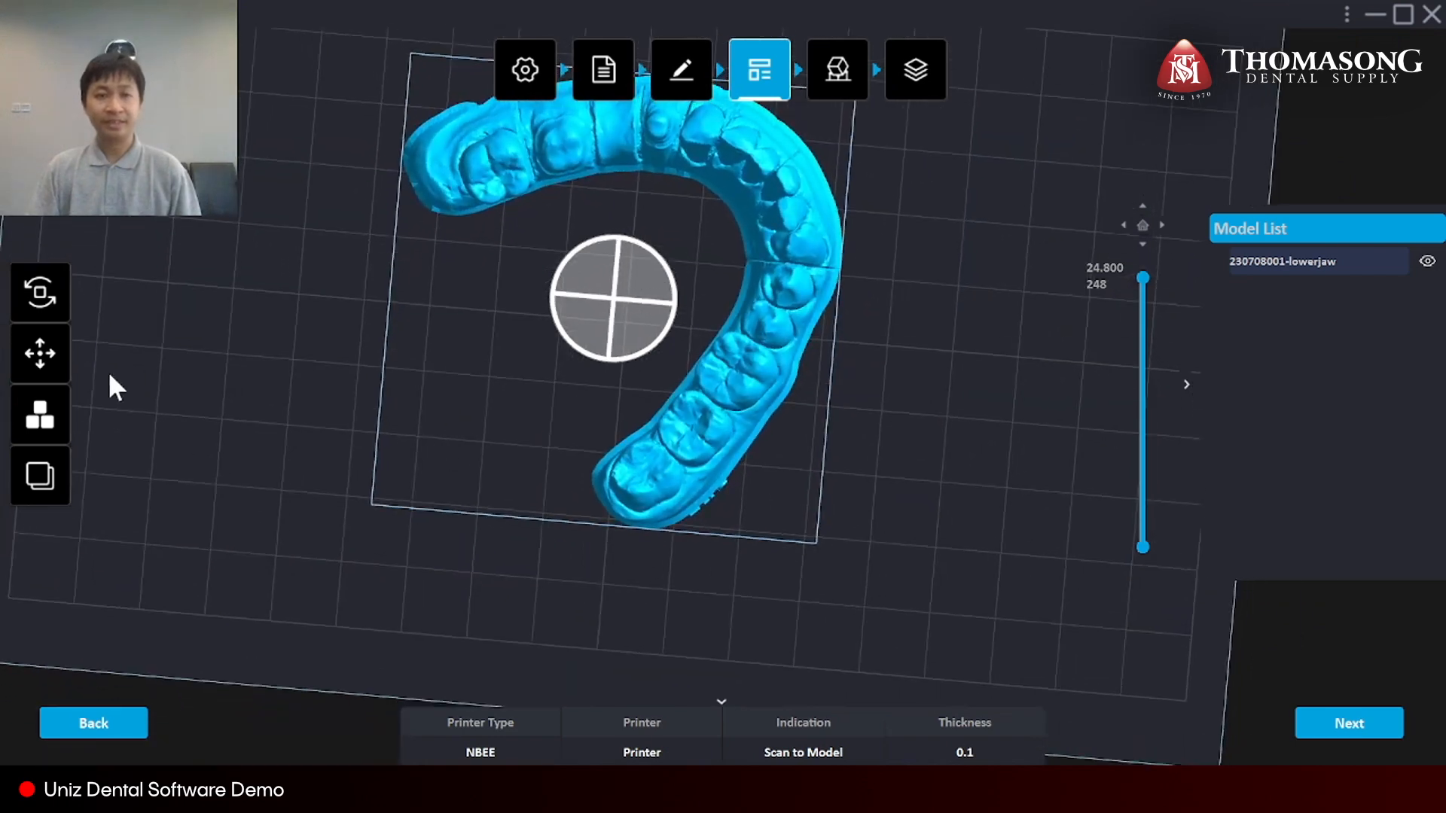
pyautogui.click(41, 461)
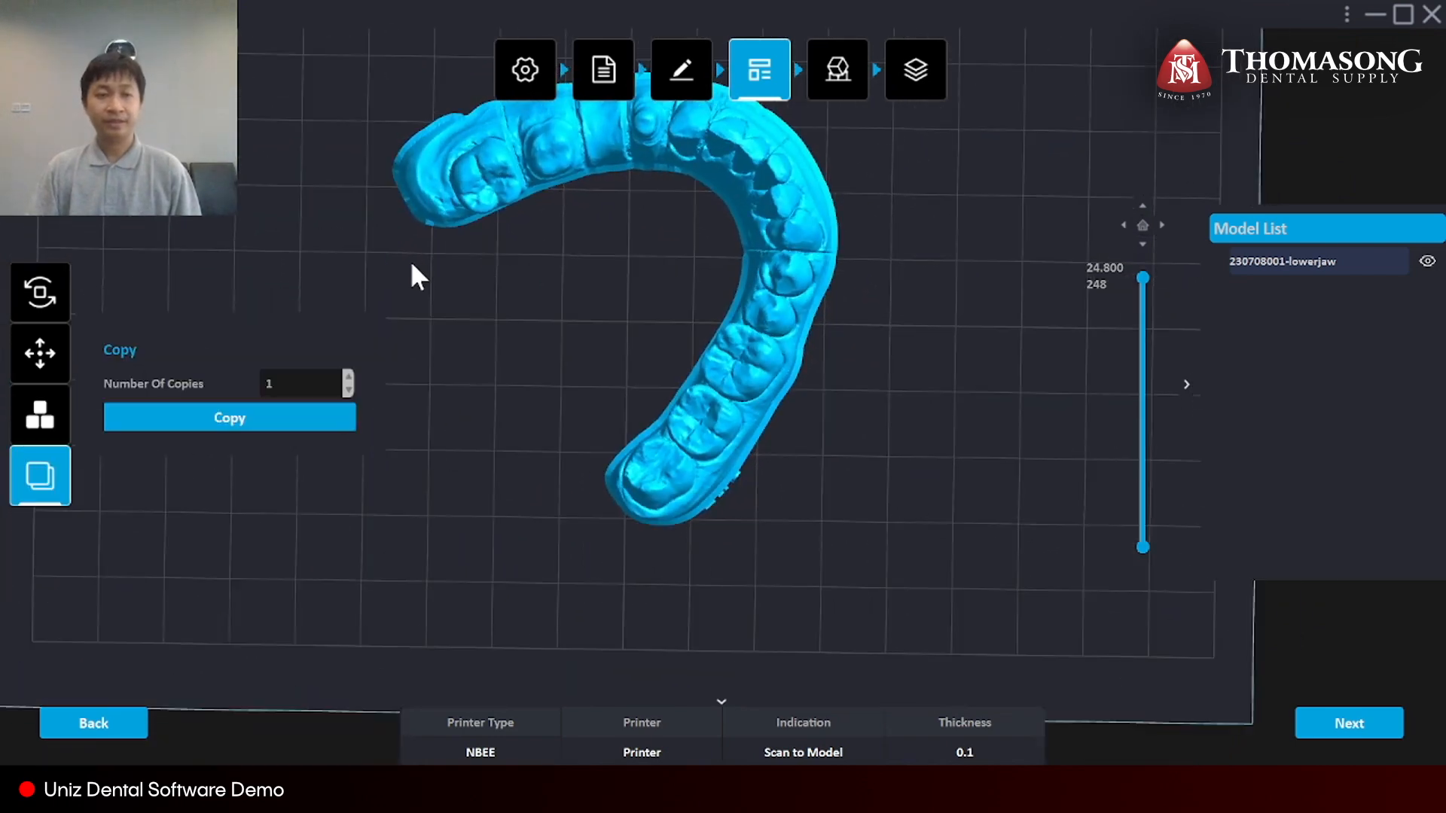
pyautogui.scroll(-1, 404, 260)
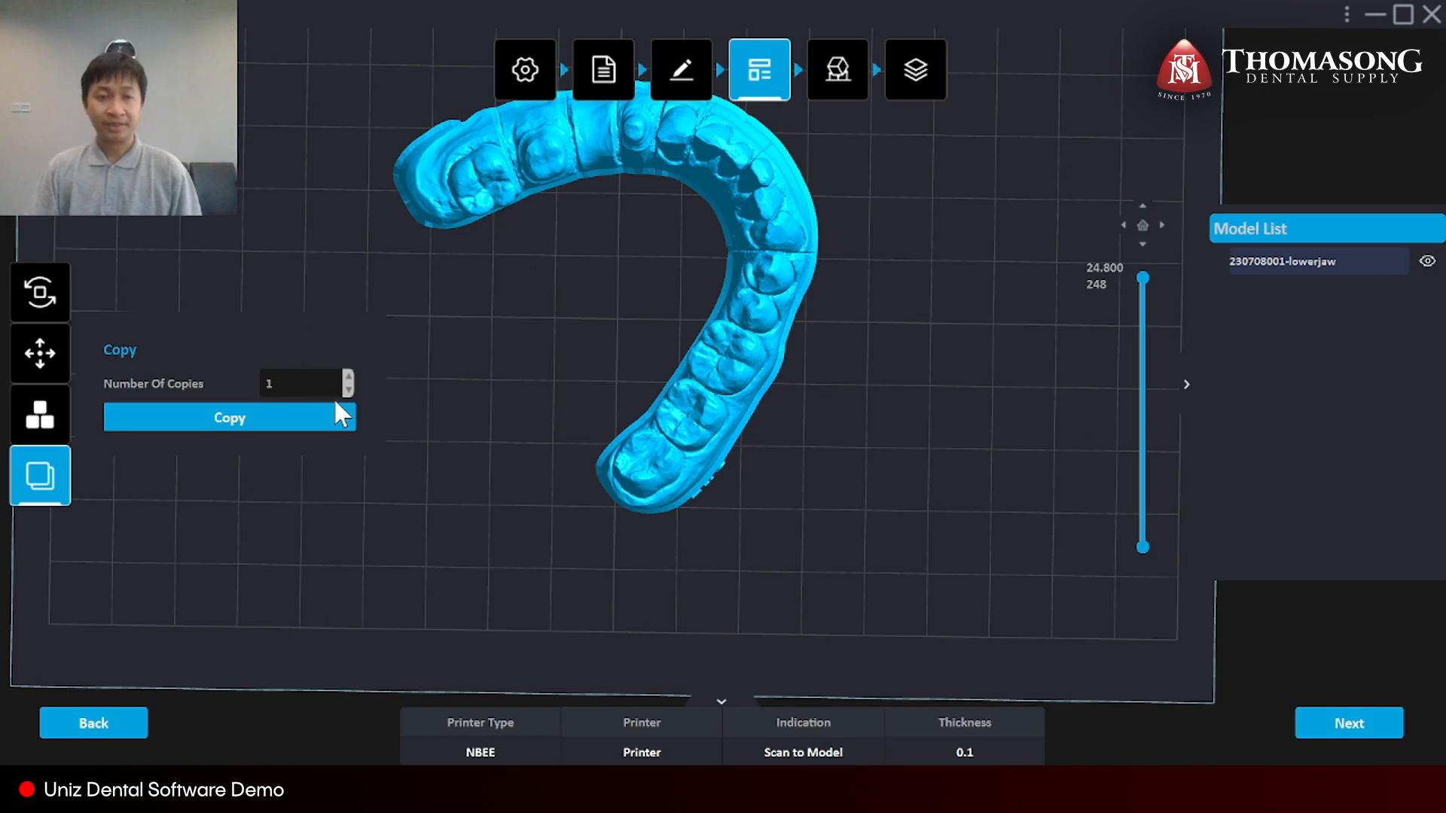
pyautogui.click(263, 420)
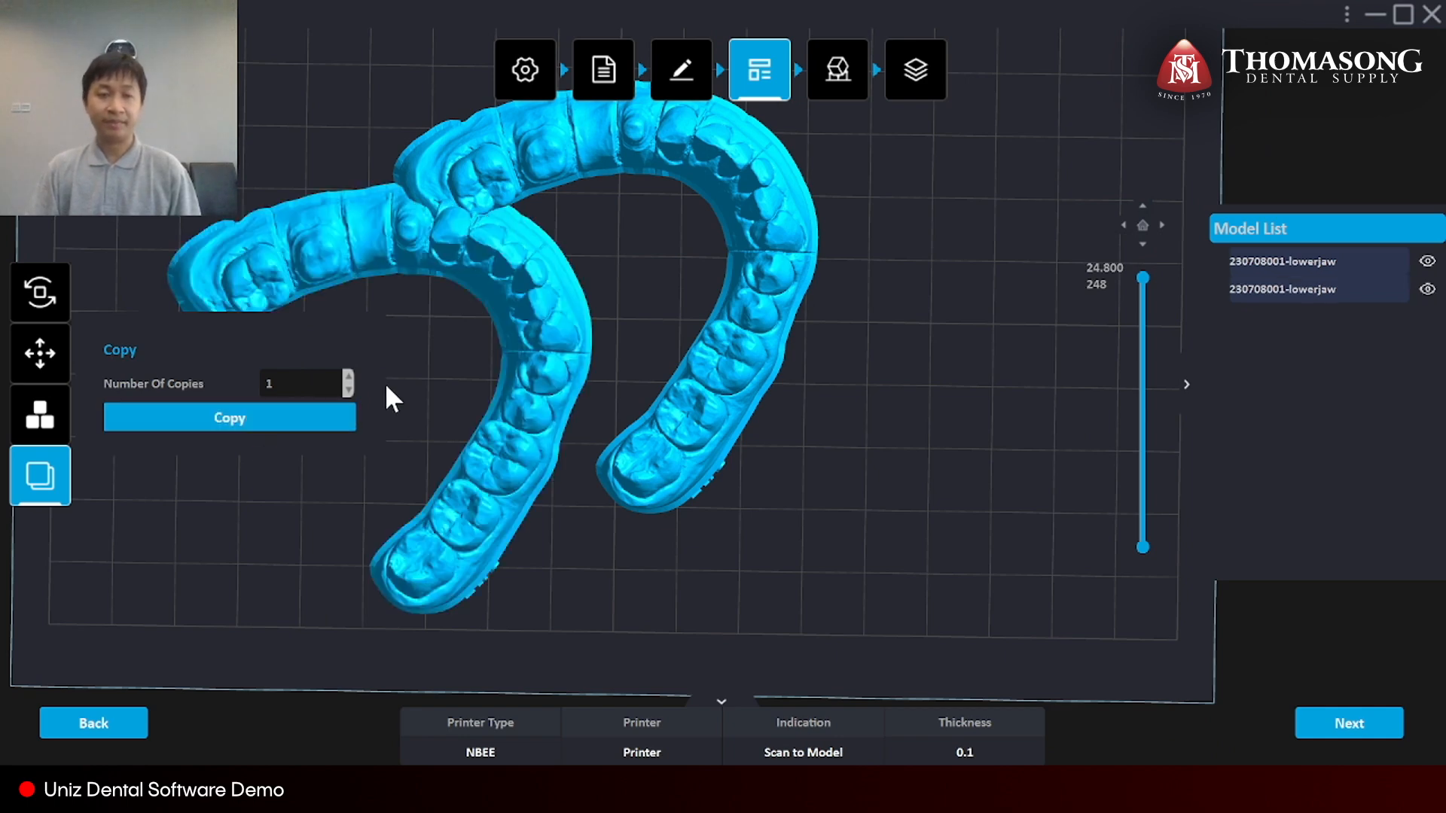
# Set the number of copies to 2 and duplicate both selected lower jaws.
pyautogui.click(347, 375)
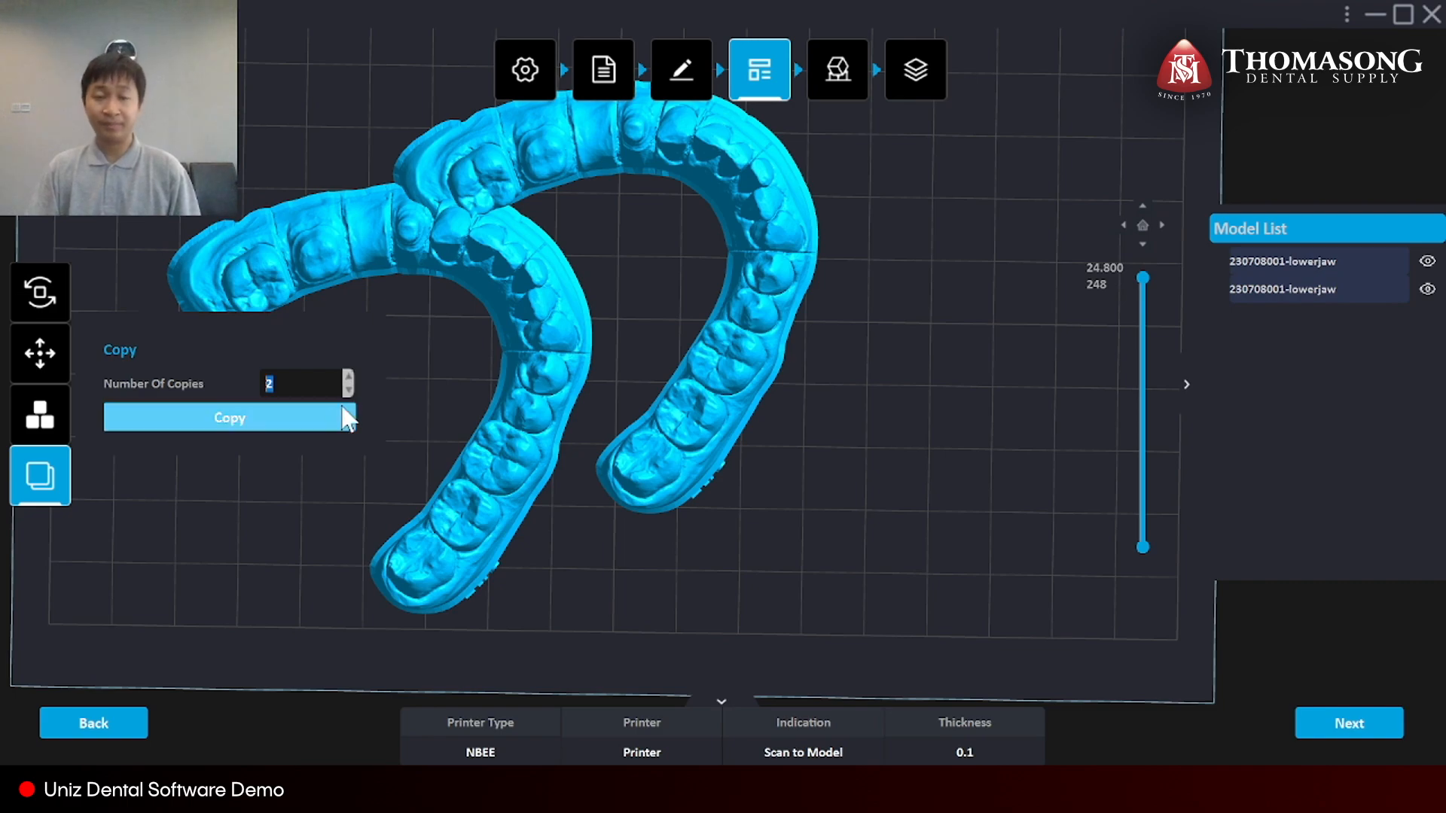
pyautogui.click(325, 419)
pyautogui.scroll(-3, 594, 378)
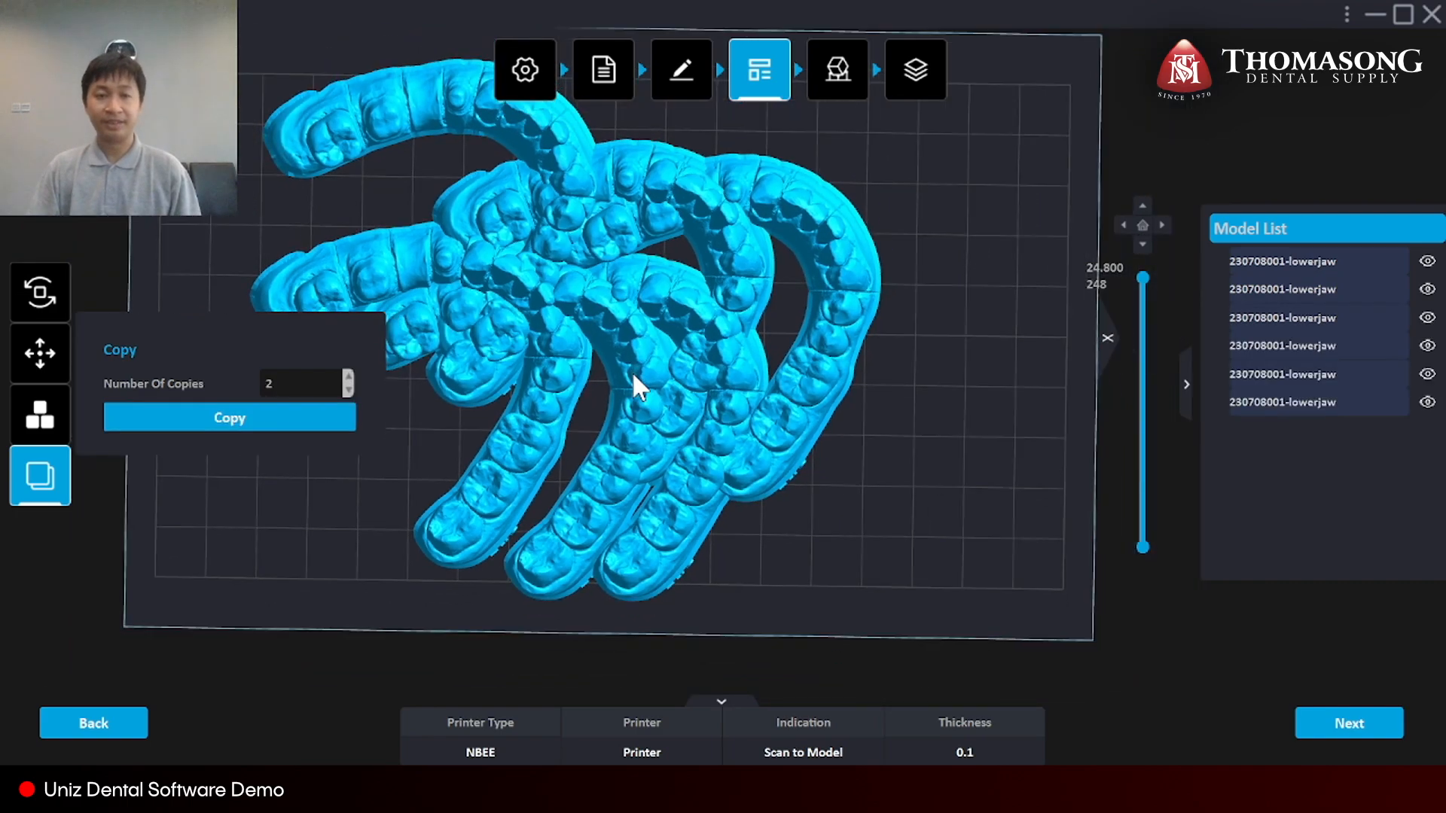
pyautogui.moveTo(580, 421); pyautogui.dragTo(640, 387, button='right')
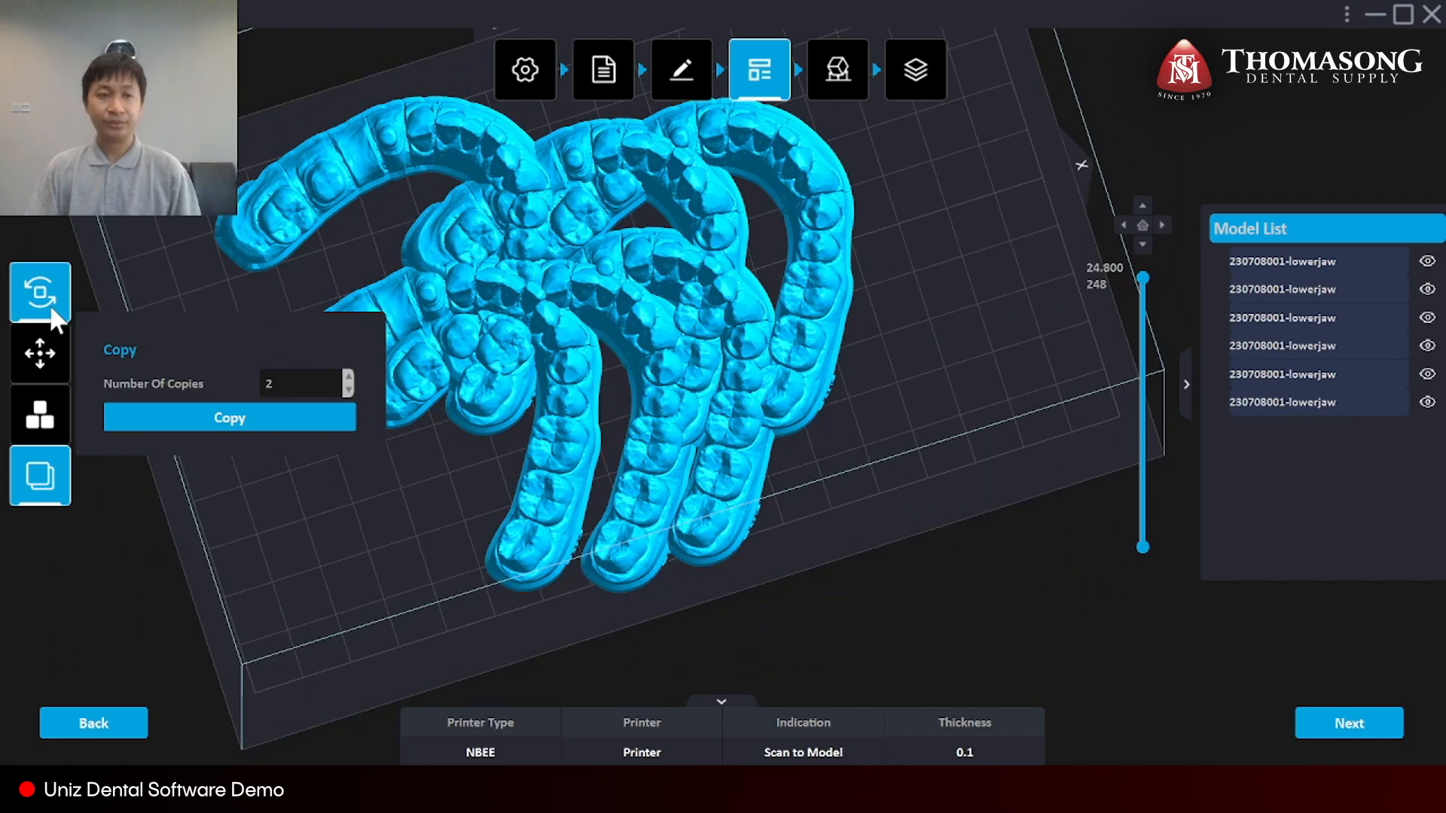
# Arrange all the lower jaws automatically with the Flat option.
pyautogui.moveTo(661, 354); pyautogui.dragTo(532, 232, button='right')
pyautogui.click(53, 344)
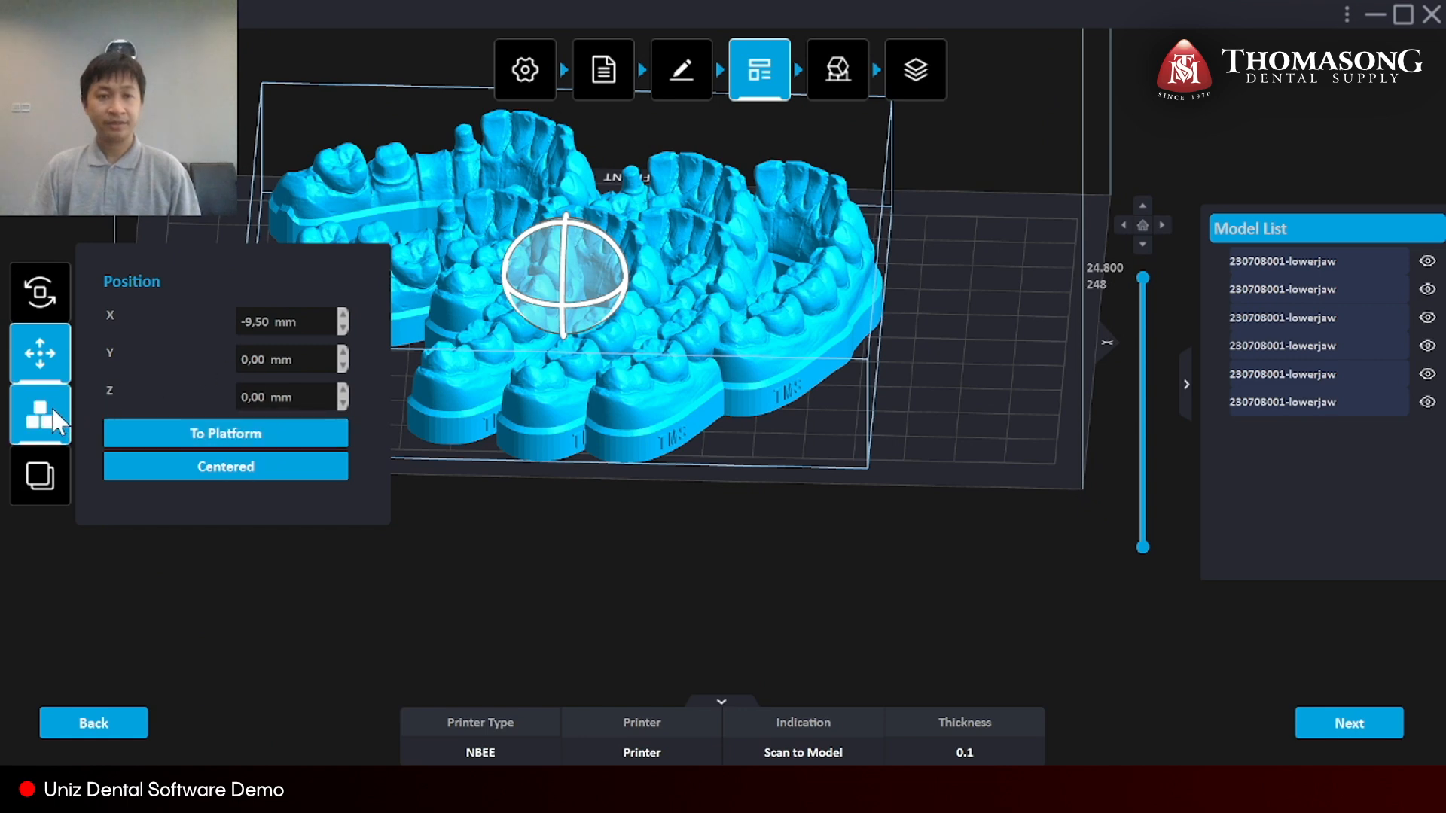
pyautogui.moveTo(611, 301); pyautogui.dragTo(609, 518, button='right')
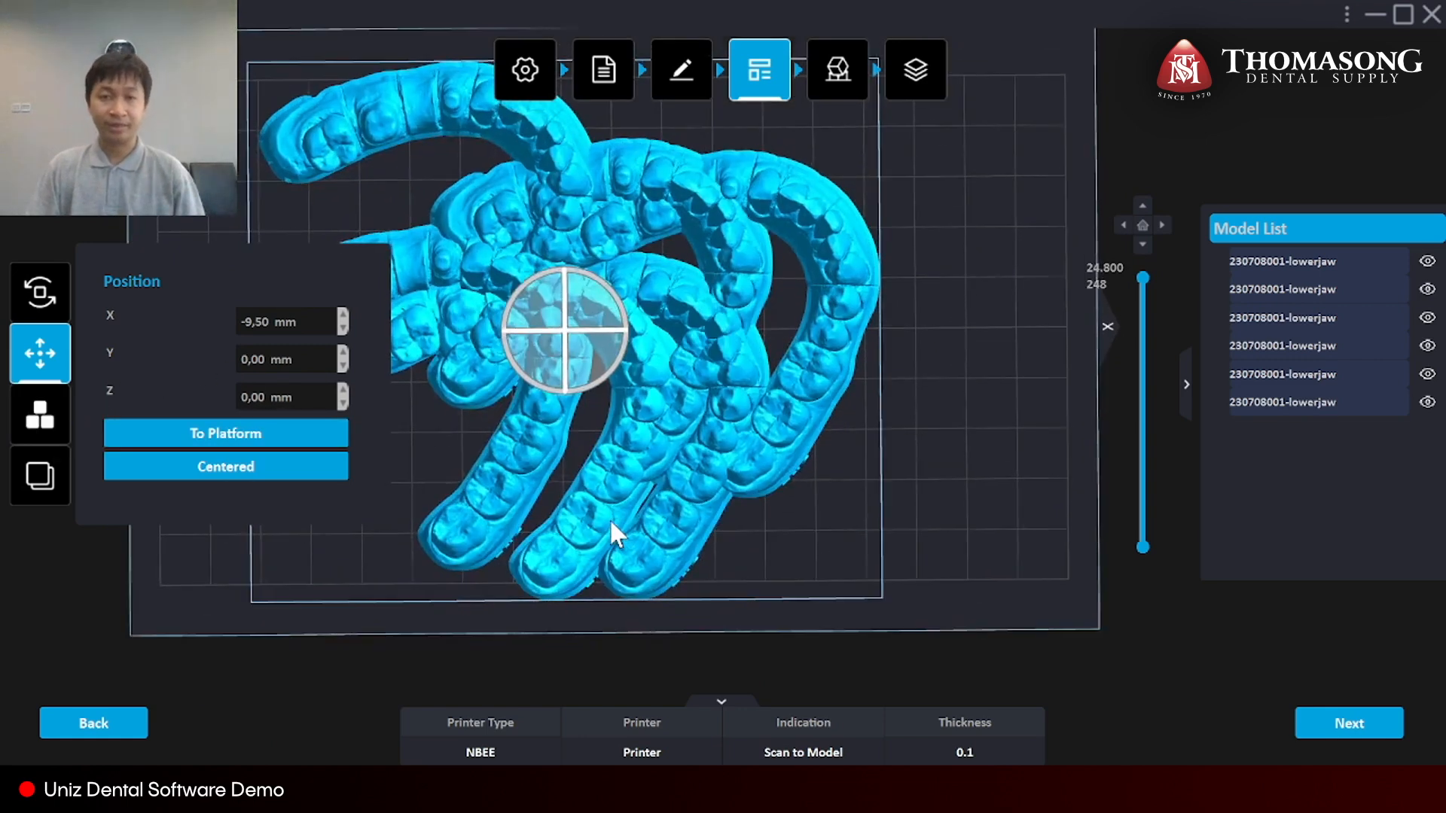
pyautogui.click(40, 419)
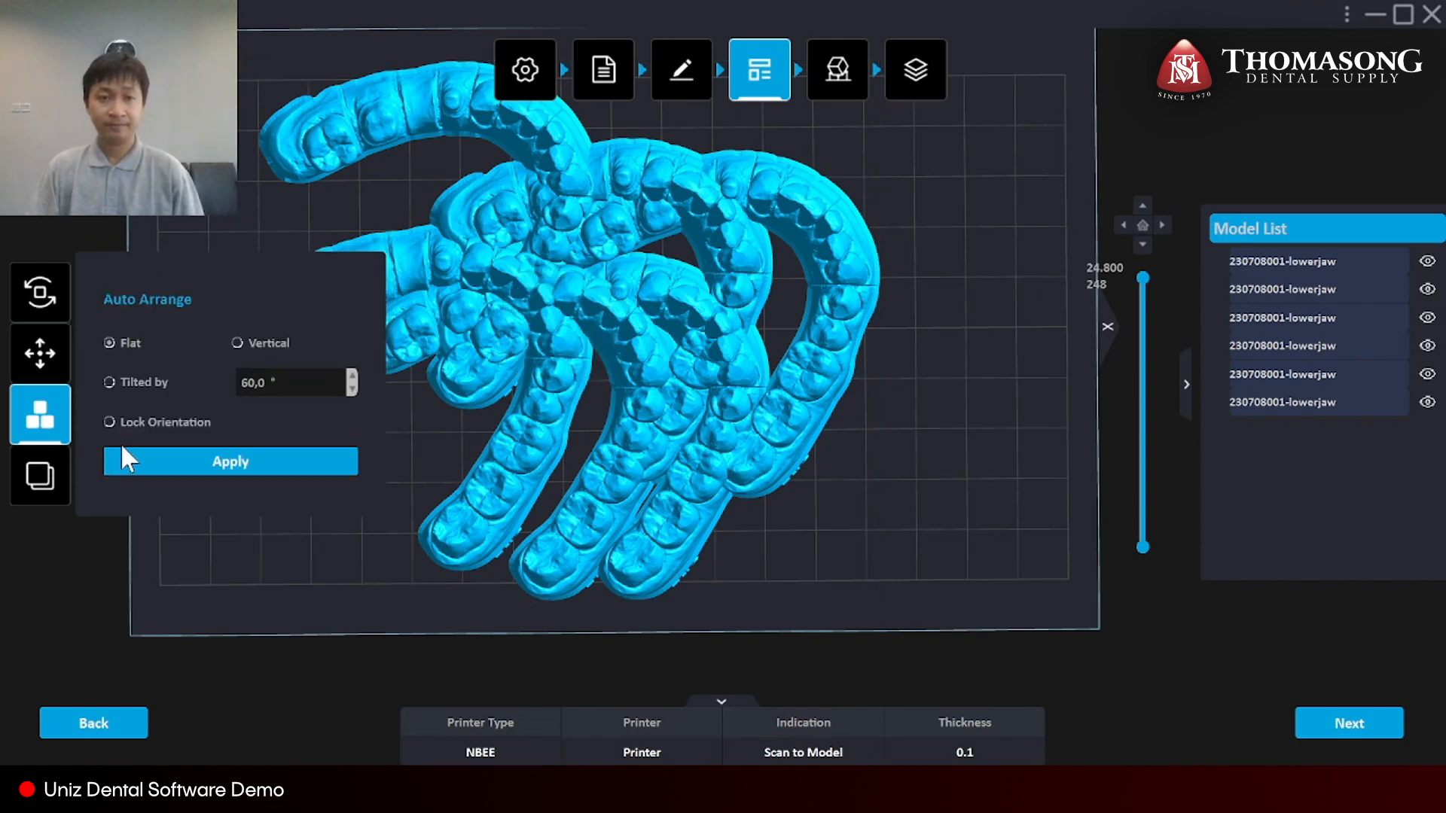
pyautogui.click(142, 464)
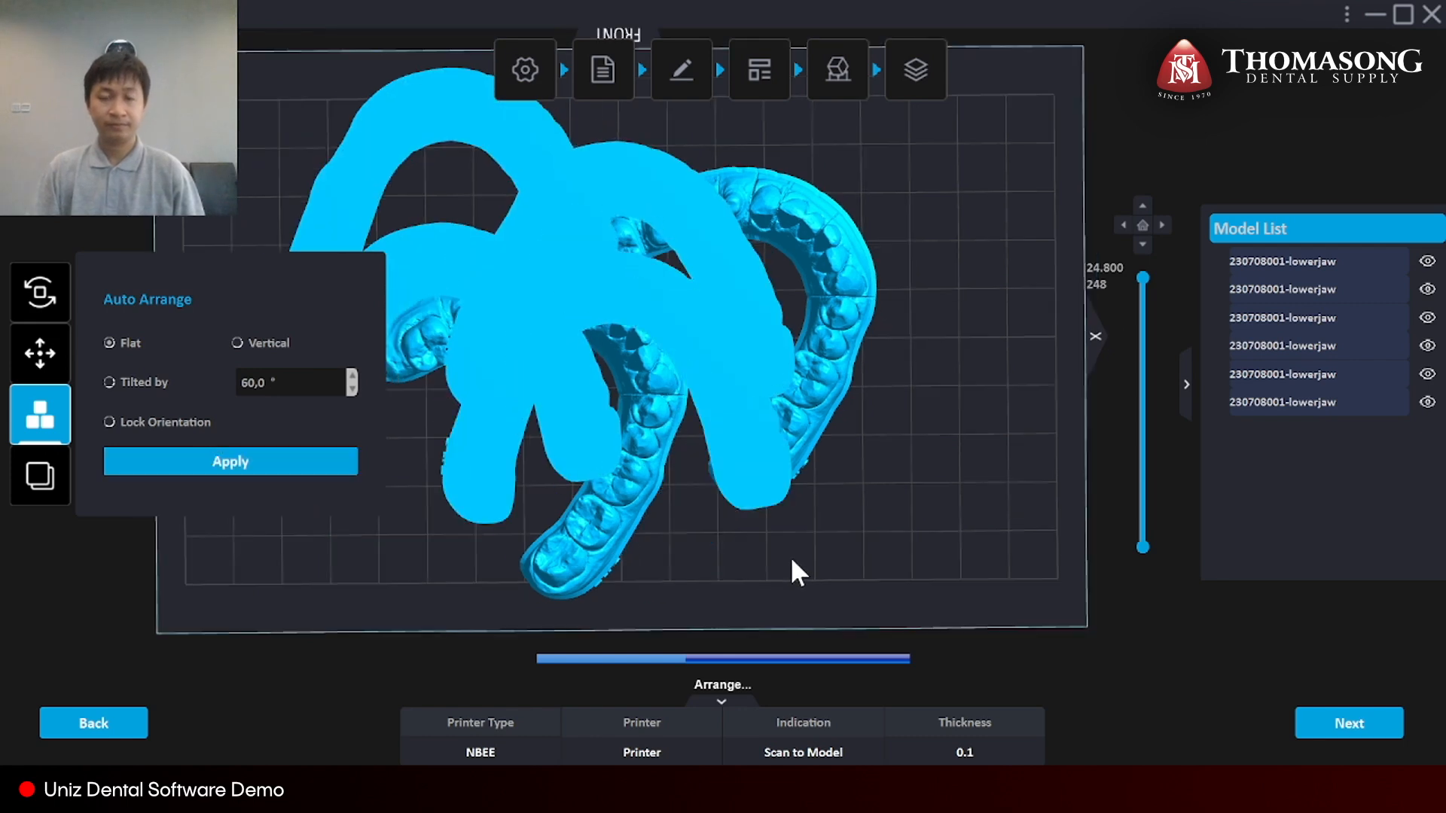
pyautogui.moveTo(773, 540); pyautogui.dragTo(854, 301, button='middle')
pyautogui.scroll(-1, 604, 545)
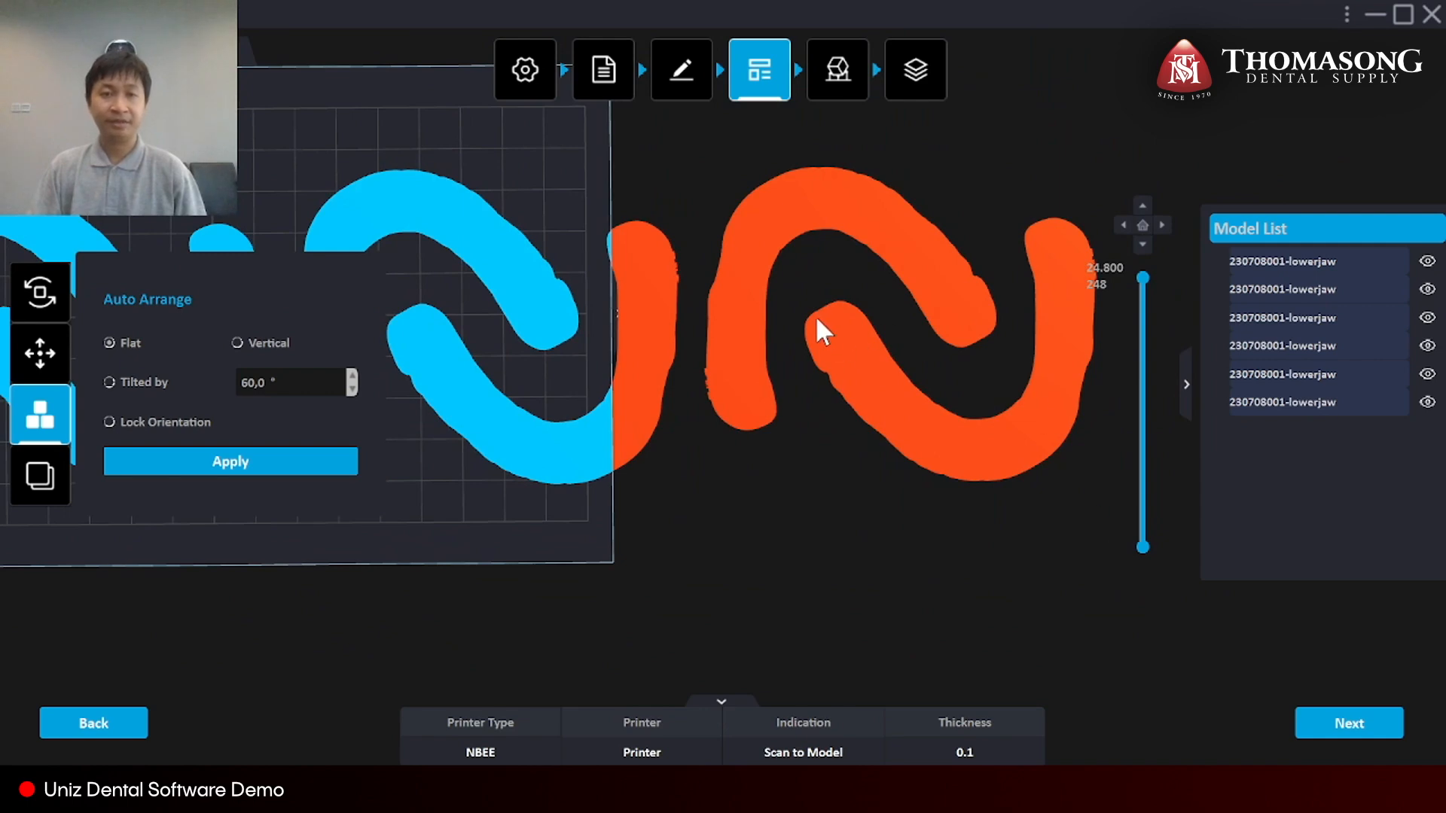
# Delete the three lower jaw copies that extend beyond the build platform.
pyautogui.moveTo(515, 421); pyautogui.dragTo(608, 176, button='right')
pyautogui.click(40, 292)
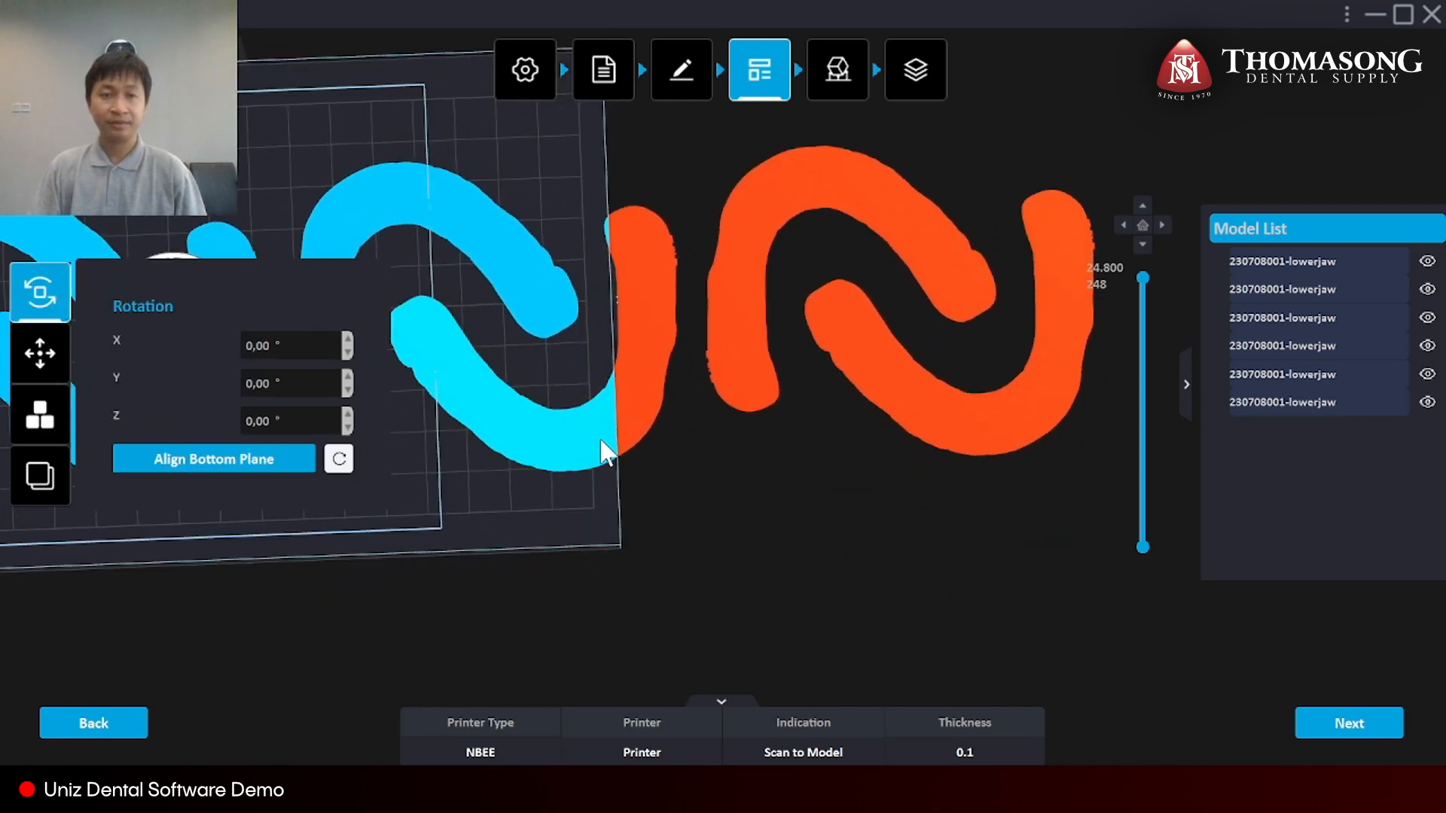
pyautogui.click(597, 403)
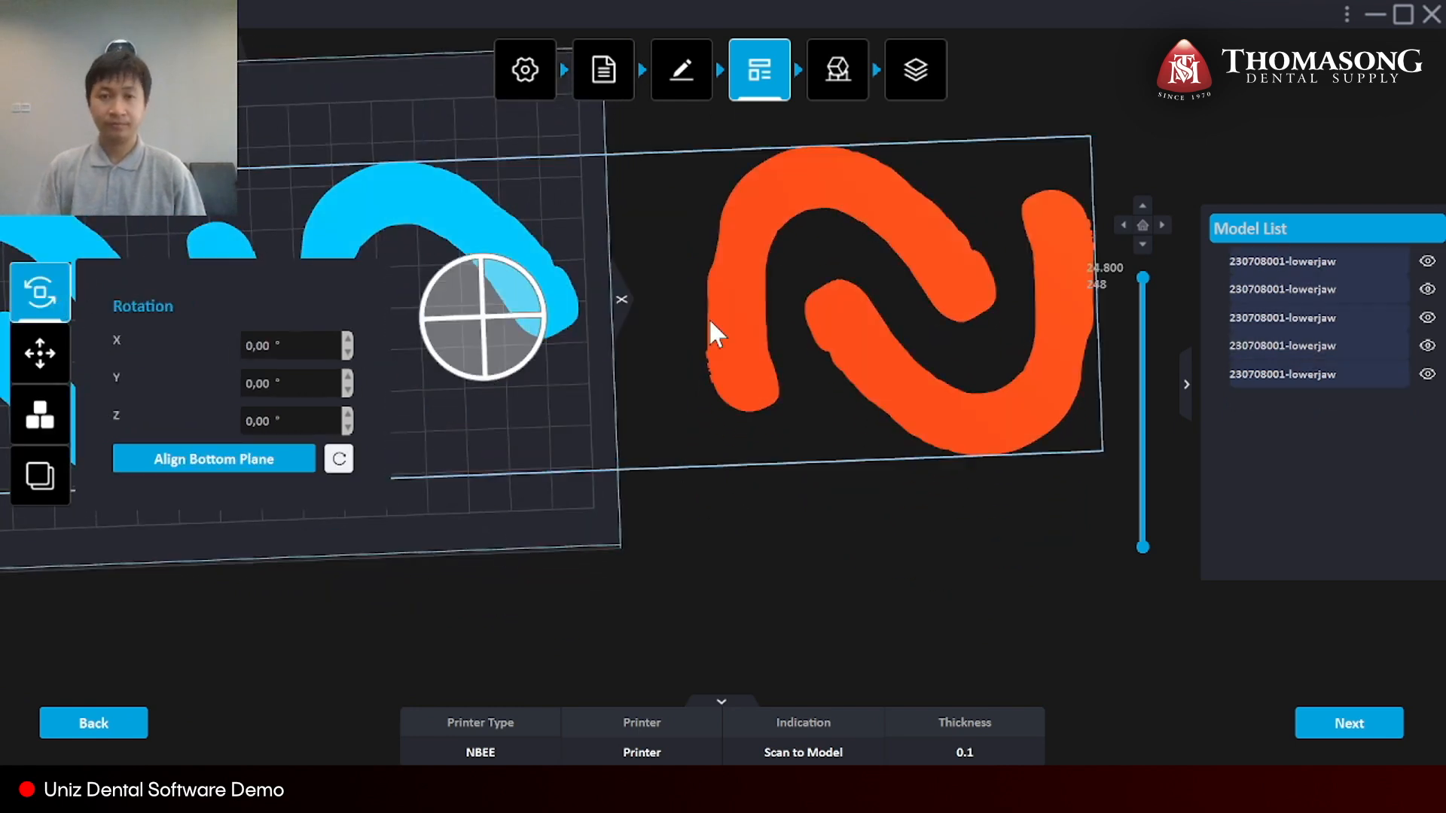
pyautogui.press('Delete')
pyautogui.moveTo(729, 476); pyautogui.dragTo(765, 436, button='right')
pyautogui.press('Delete')
# Rotate the three remaining jaws 180° about the X axis so their bases face the platform.
pyautogui.moveTo(737, 347); pyautogui.dragTo(653, 499, button='right')
pyautogui.moveTo(831, 527); pyautogui.dragTo(301, 354, button='right')
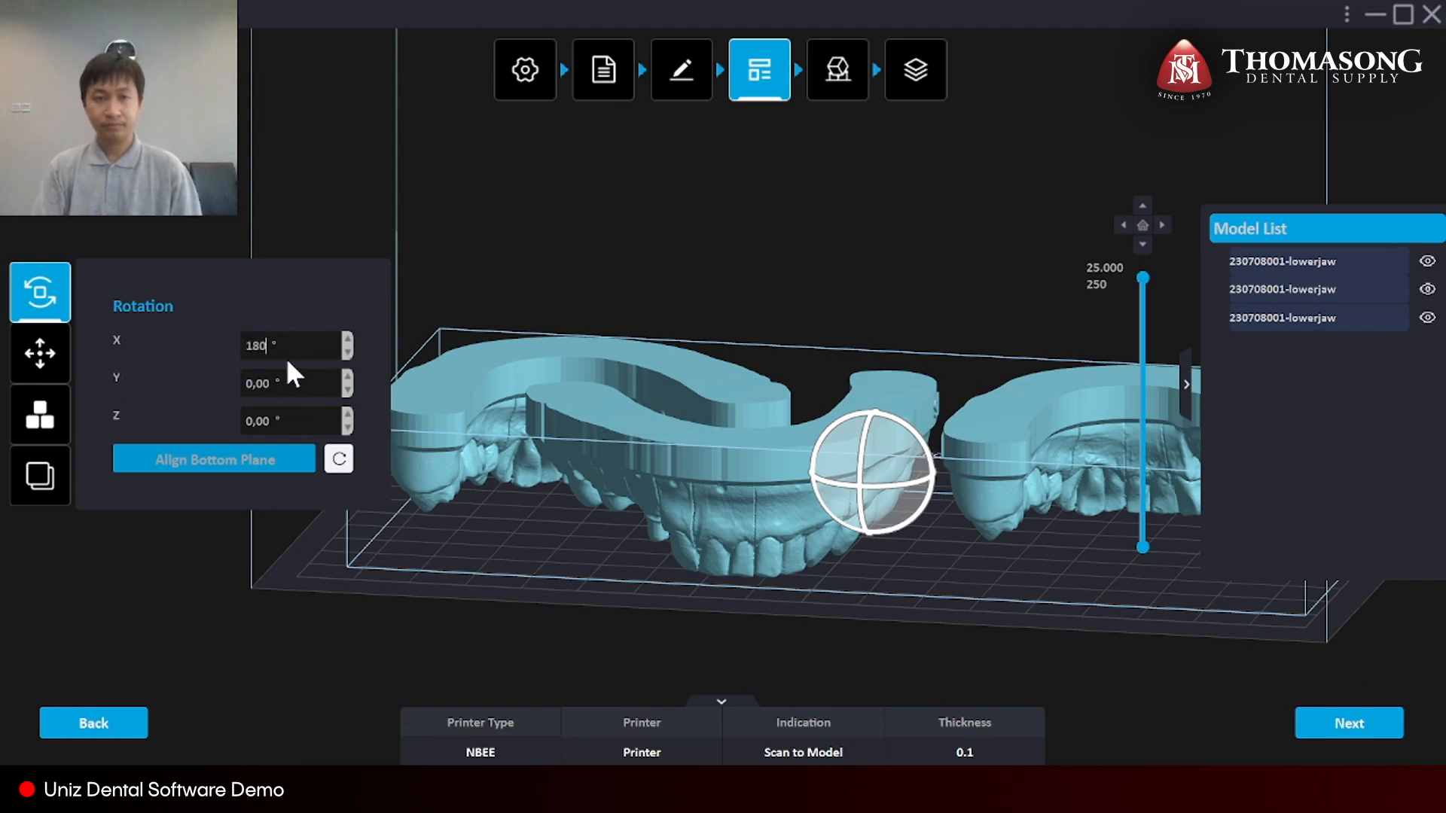
pyautogui.moveTo(563, 440); pyautogui.dragTo(803, 429, button='right')
# Go to the support stage and examine the jaws from the side for a gap between their bases and the platform.
pyautogui.click(837, 69)
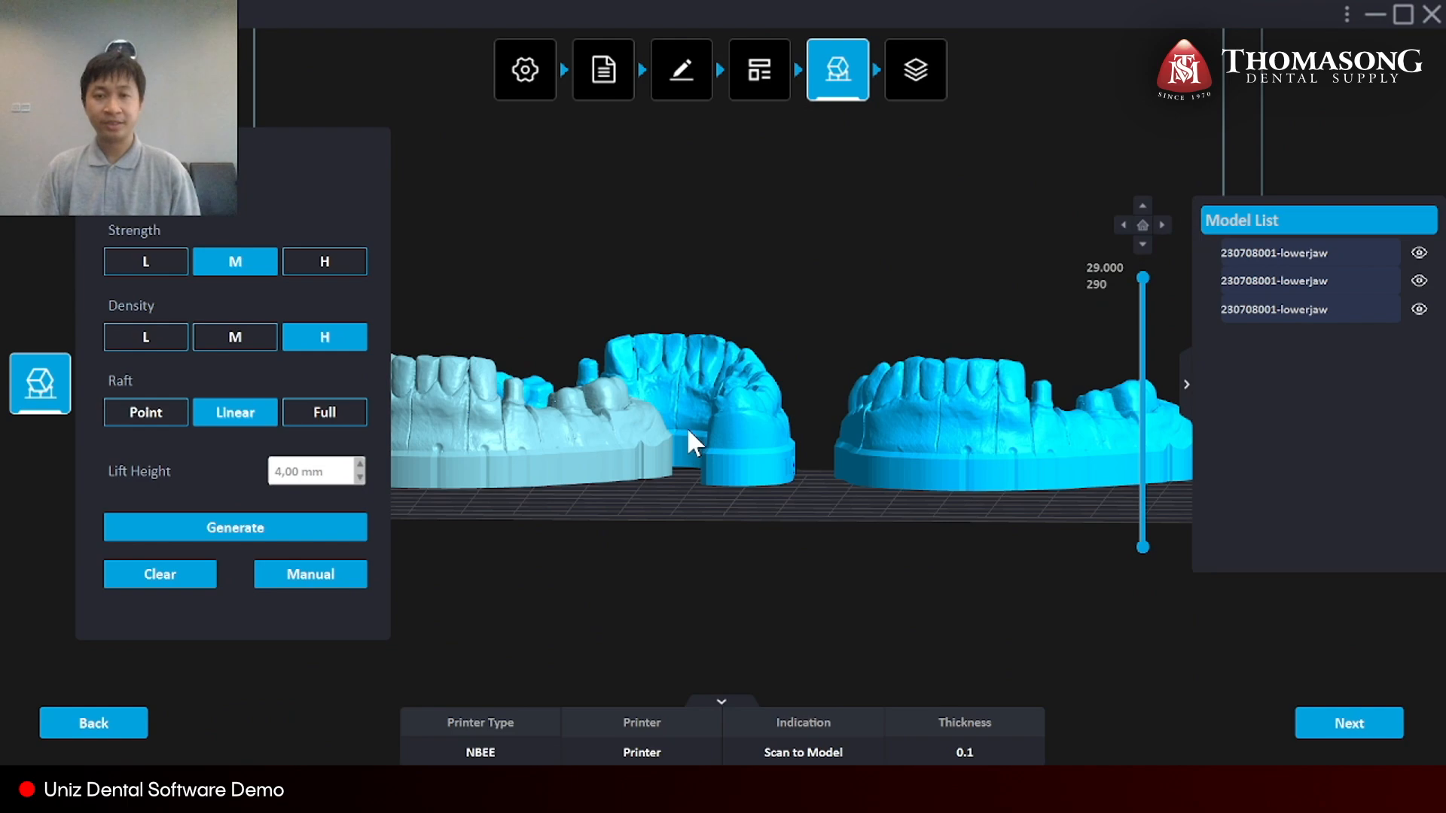
pyautogui.scroll(3, 689, 430)
pyautogui.scroll(-4, 691, 429)
pyautogui.moveTo(685, 430); pyautogui.dragTo(676, 237, button='right')
pyautogui.moveTo(745, 436); pyautogui.dragTo(625, 516, button='right')
# Return to the layout stage, lower the three jaws onto the platform, and reopen the support stage.
pyautogui.click(759, 54)
pyautogui.moveTo(571, 389); pyautogui.dragTo(580, 452, button='right')
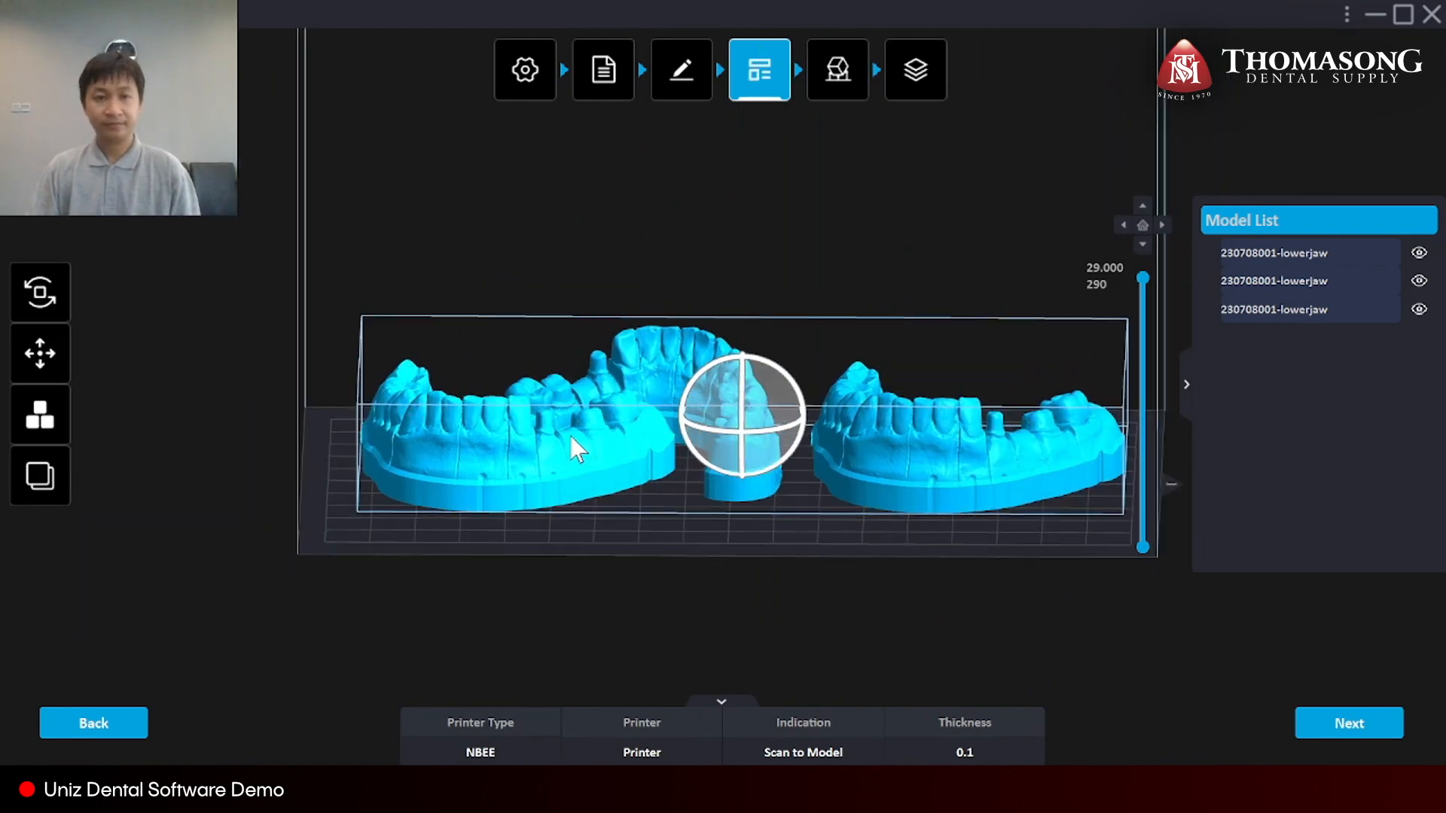
pyautogui.click(40, 353)
pyautogui.click(283, 440)
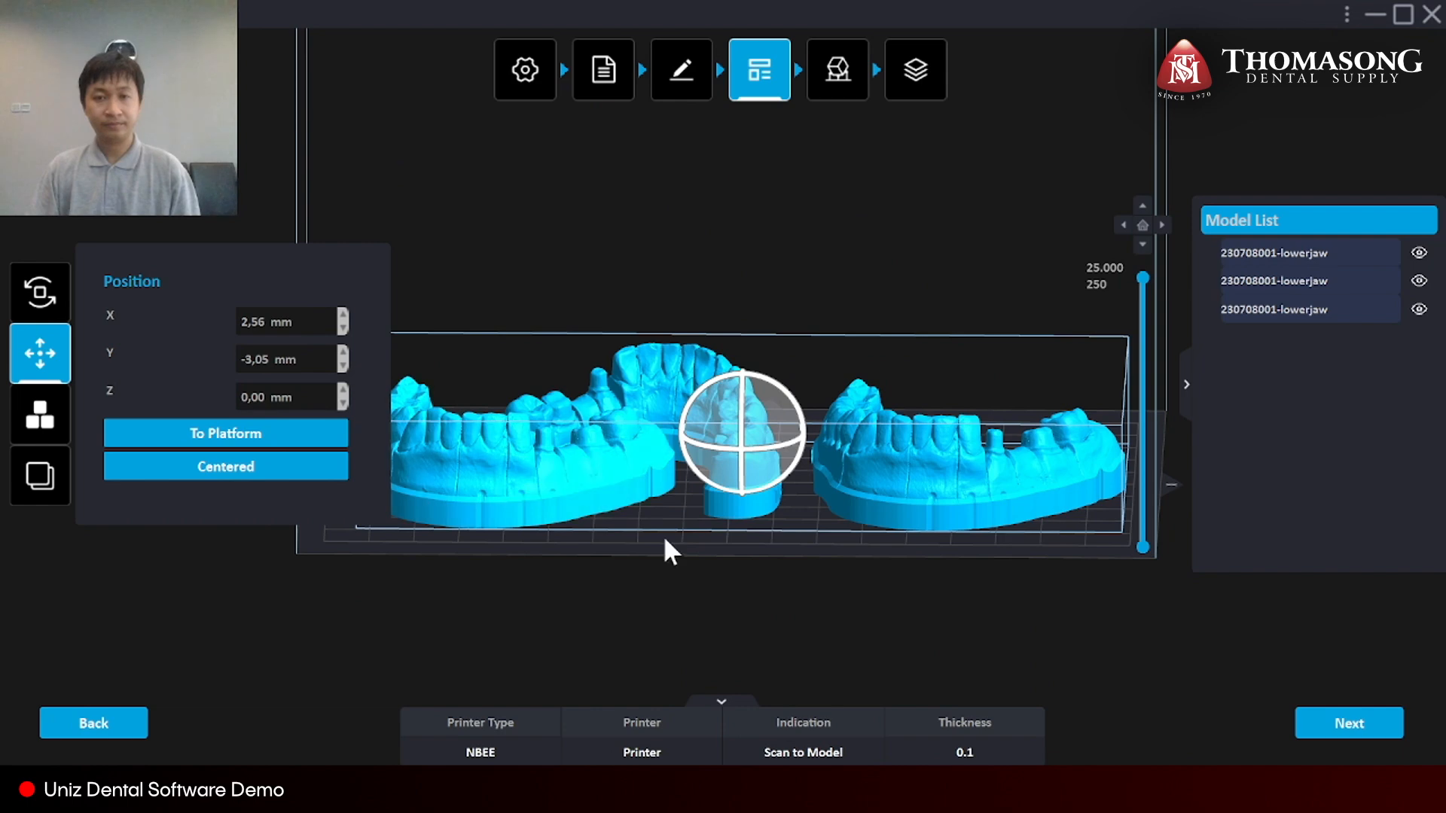
pyautogui.moveTo(839, 143); pyautogui.dragTo(858, 323, button='right')
pyautogui.click(848, 86)
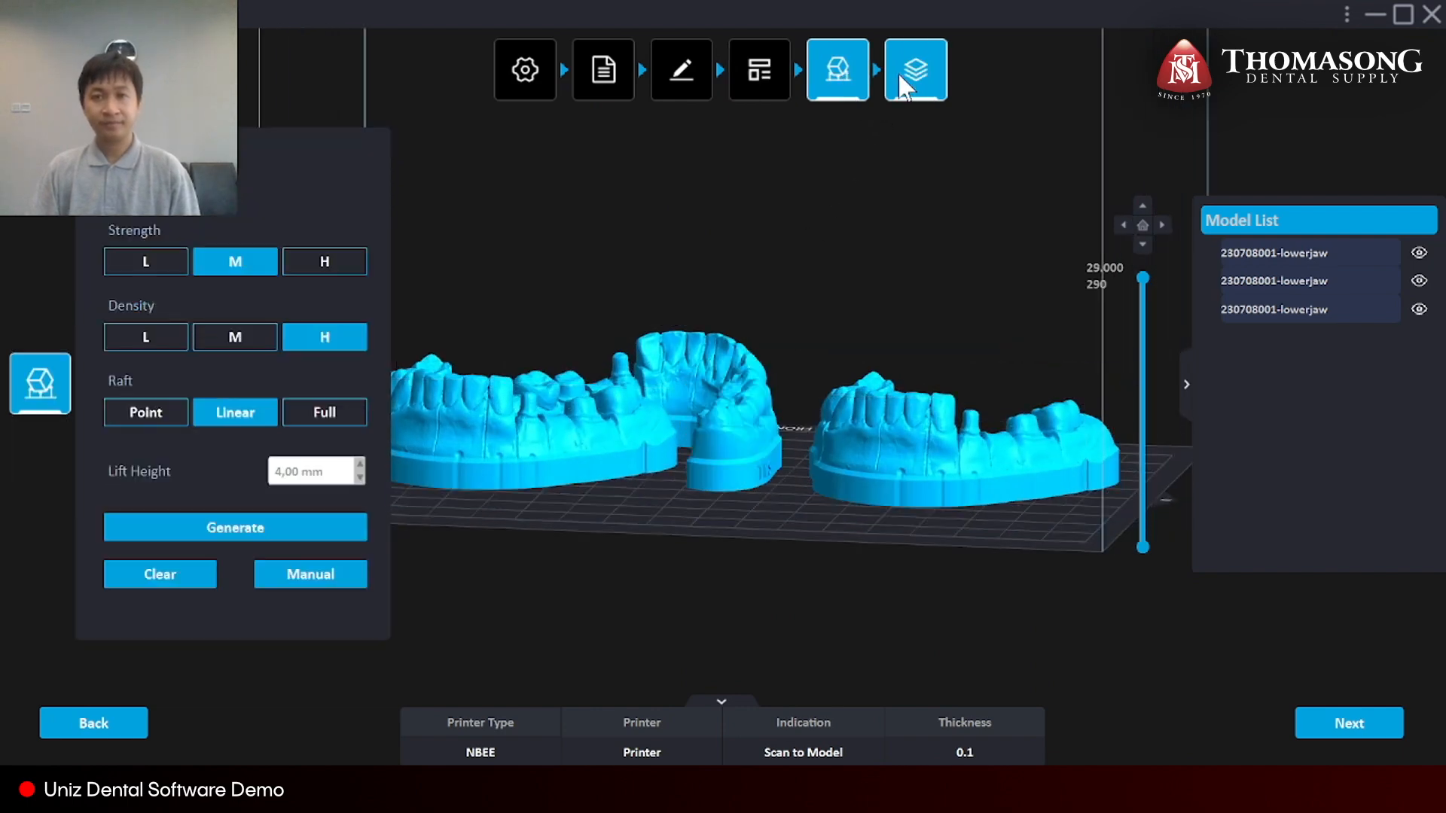
# Slice the three jaws, preview their layers from the first to the last and back, and return to the support stage.
pyautogui.click(907, 87)
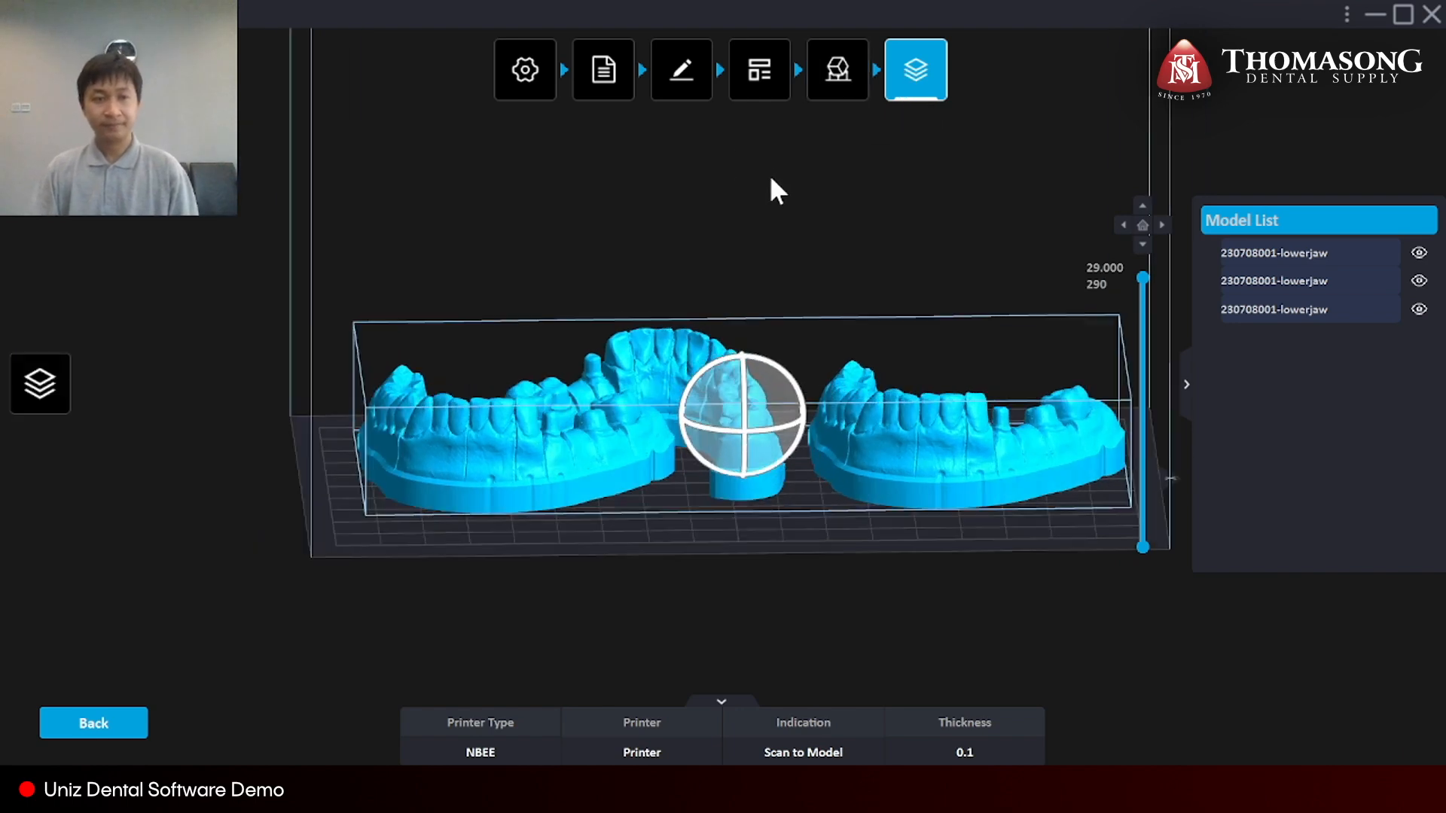
pyautogui.click(41, 380)
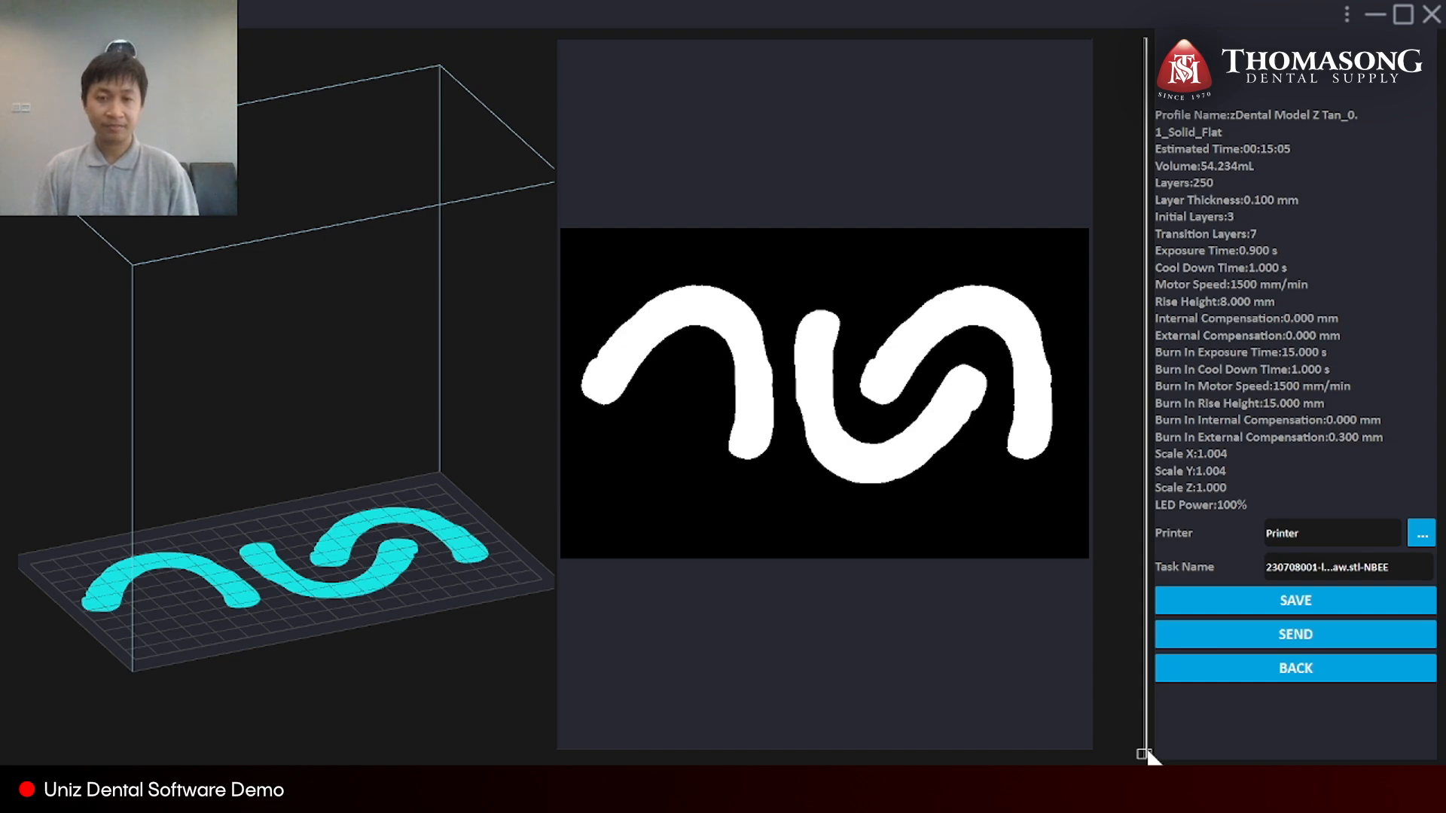
pyautogui.moveTo(1144, 754); pyautogui.dragTo(1136, 24)
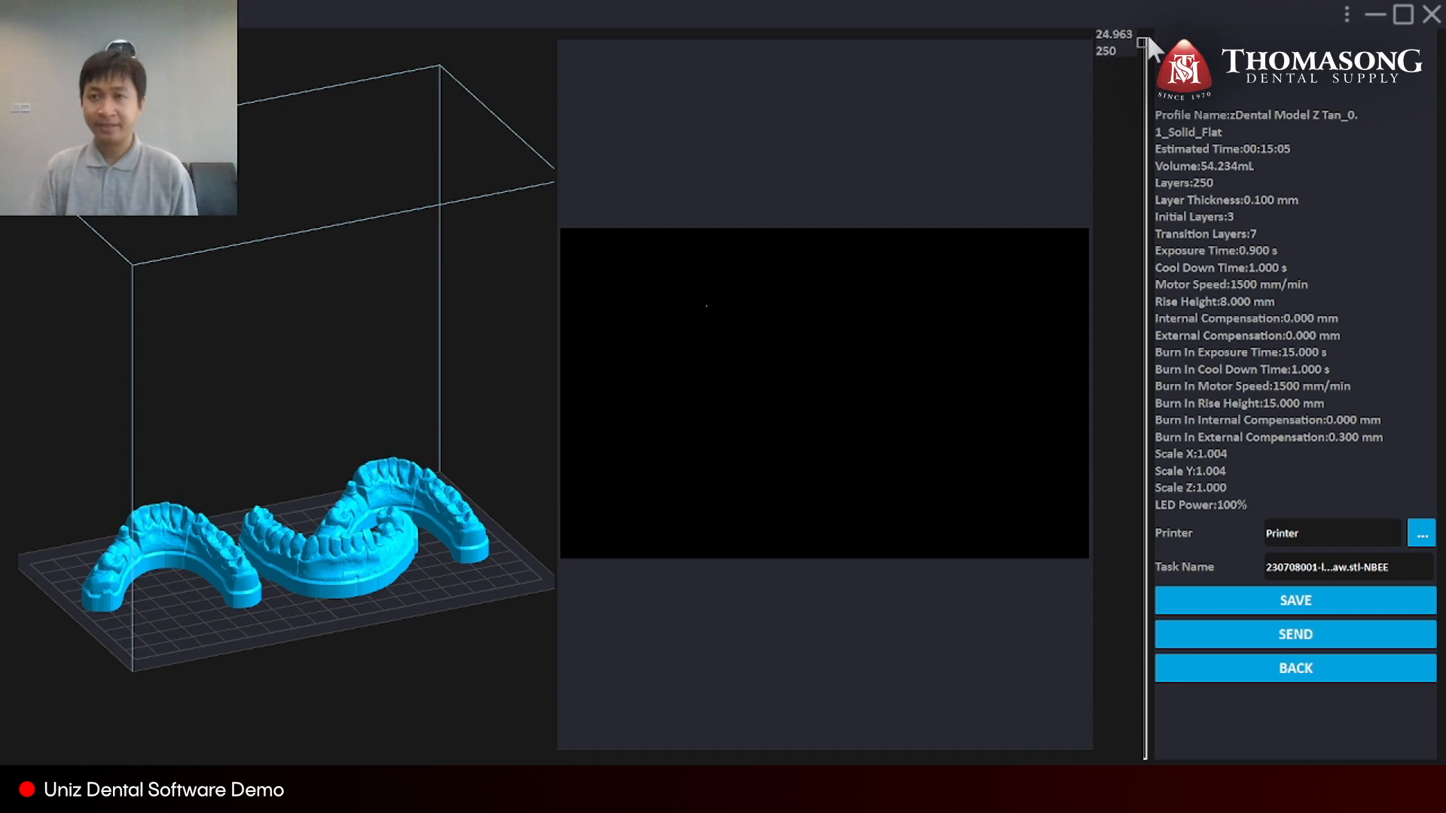
pyautogui.moveTo(1144, 42); pyautogui.dragTo(1143, 755)
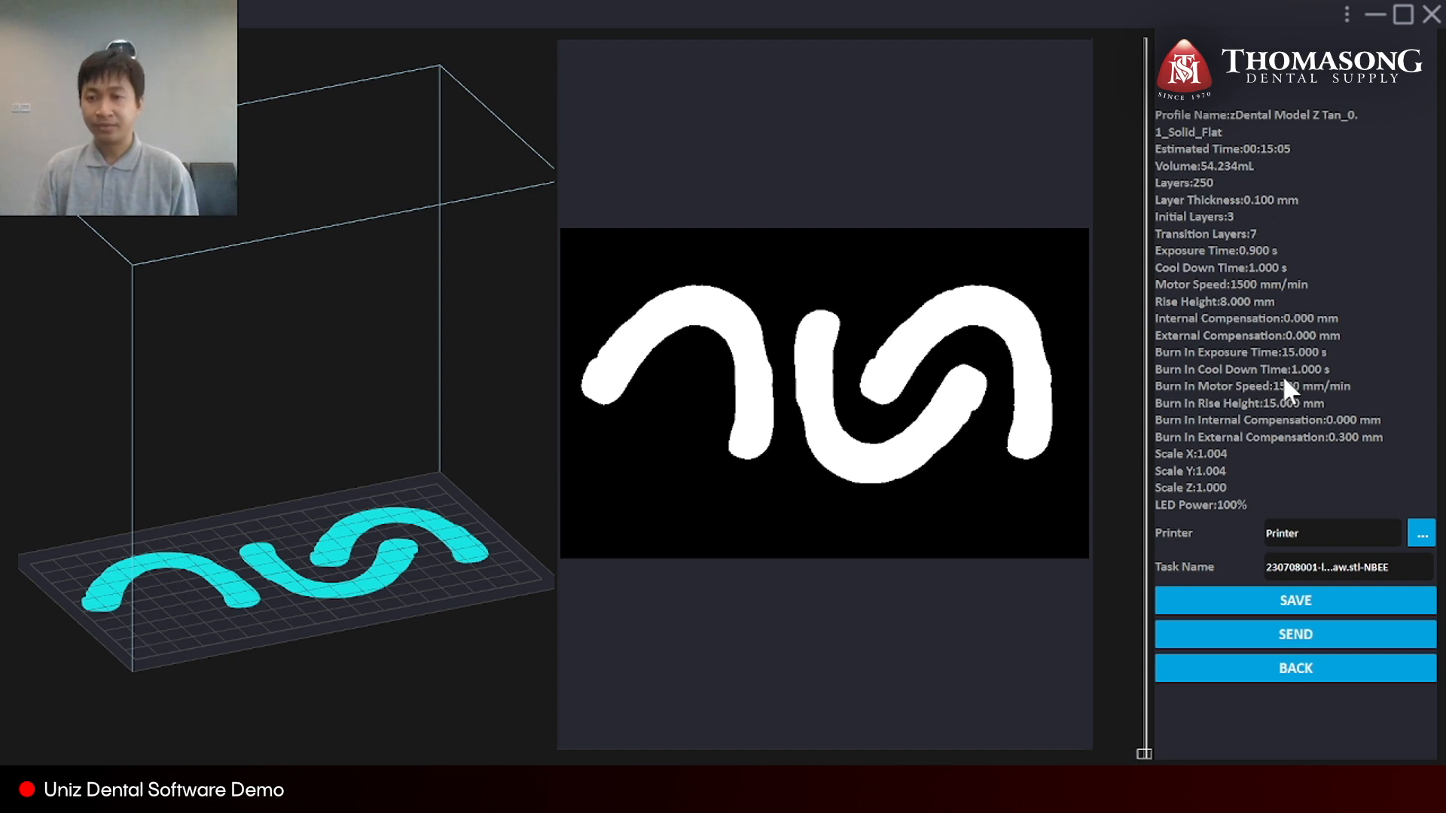
pyautogui.click(1304, 641)
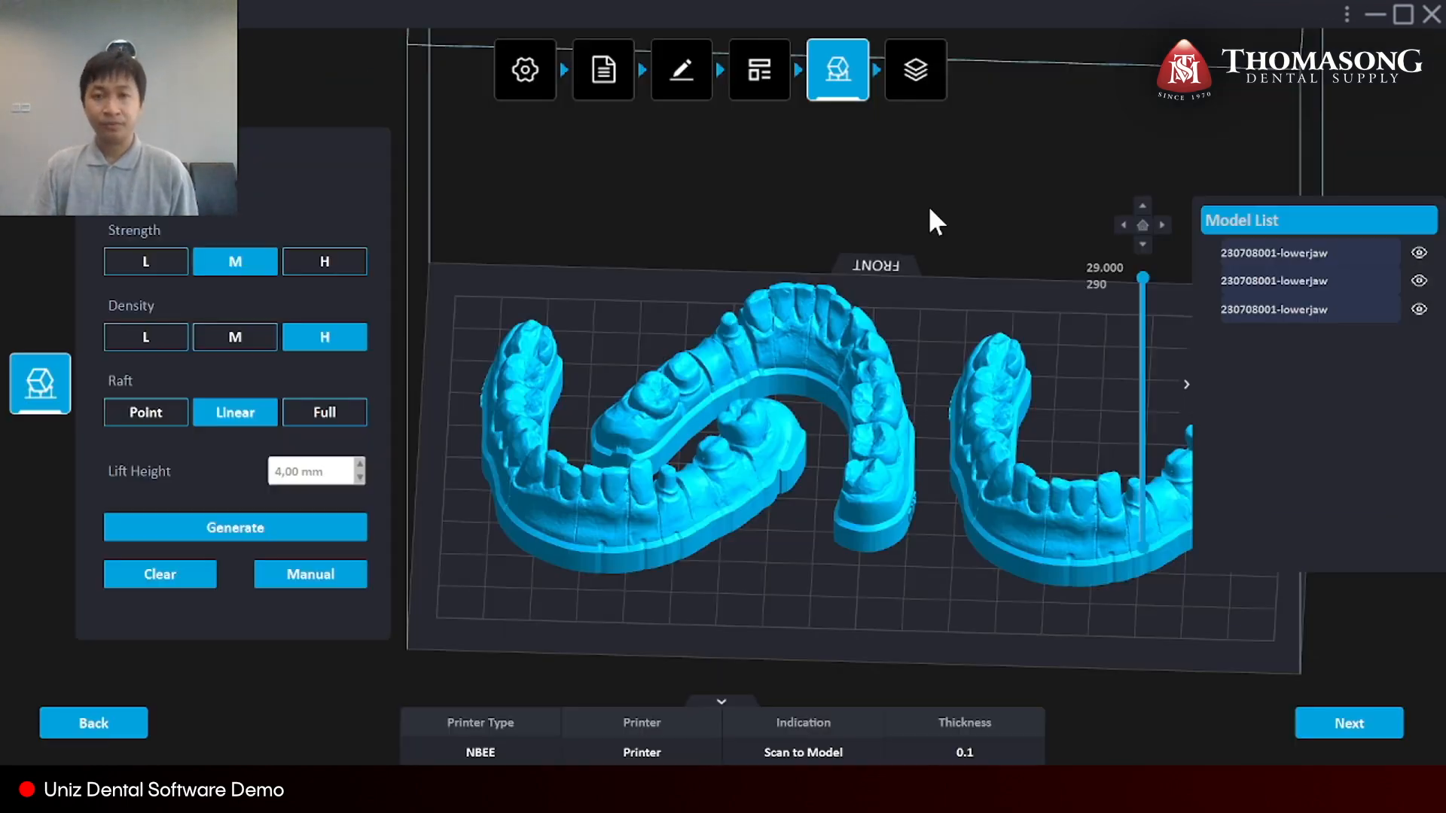
# In the layout stage, delete the two outer jaws and leave only the middle one, with its teeth facing the platform.
pyautogui.moveTo(796, 187); pyautogui.dragTo(812, 262, button='middle')
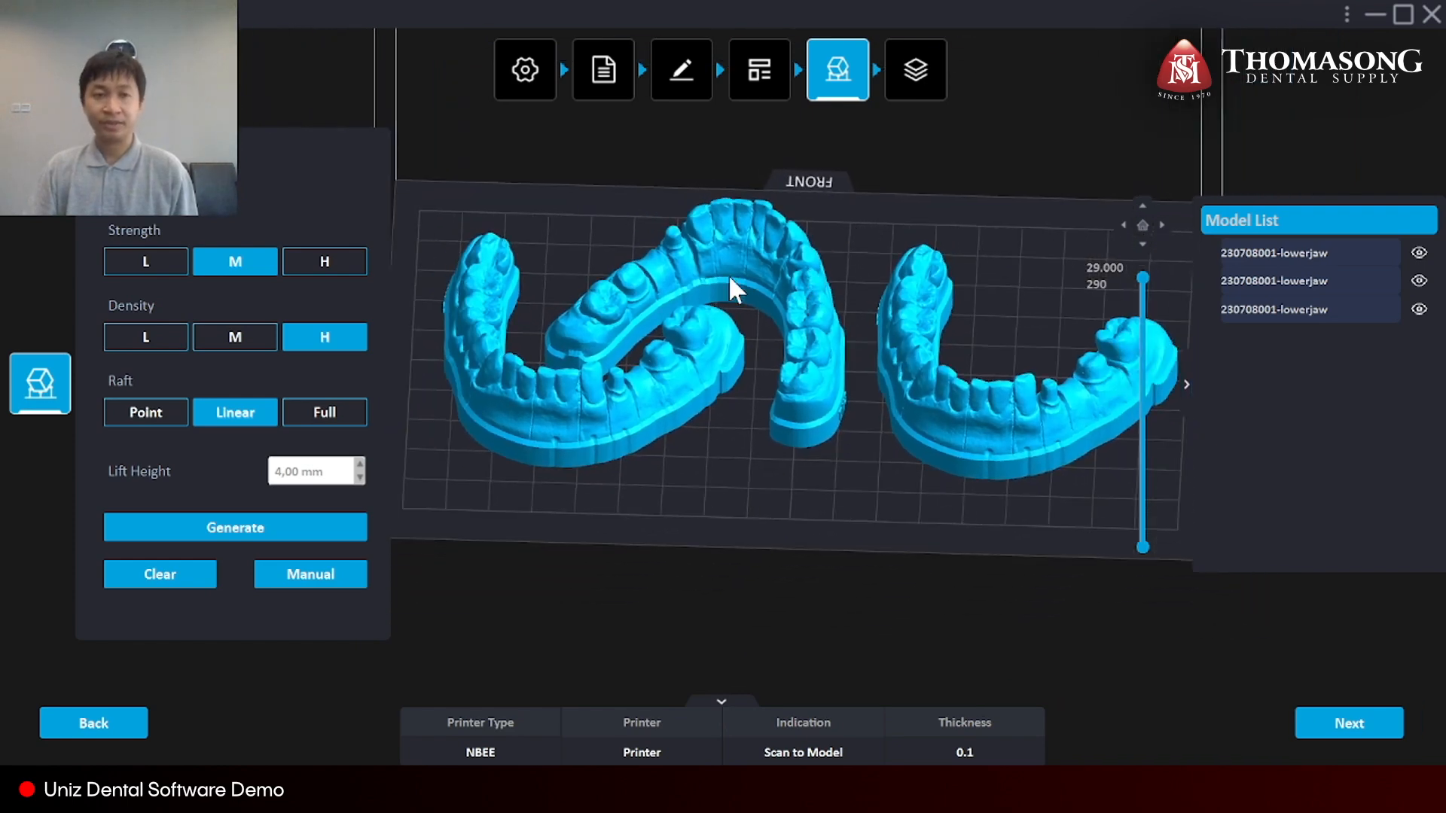
pyautogui.moveTo(794, 193); pyautogui.dragTo(740, 259, button='middle')
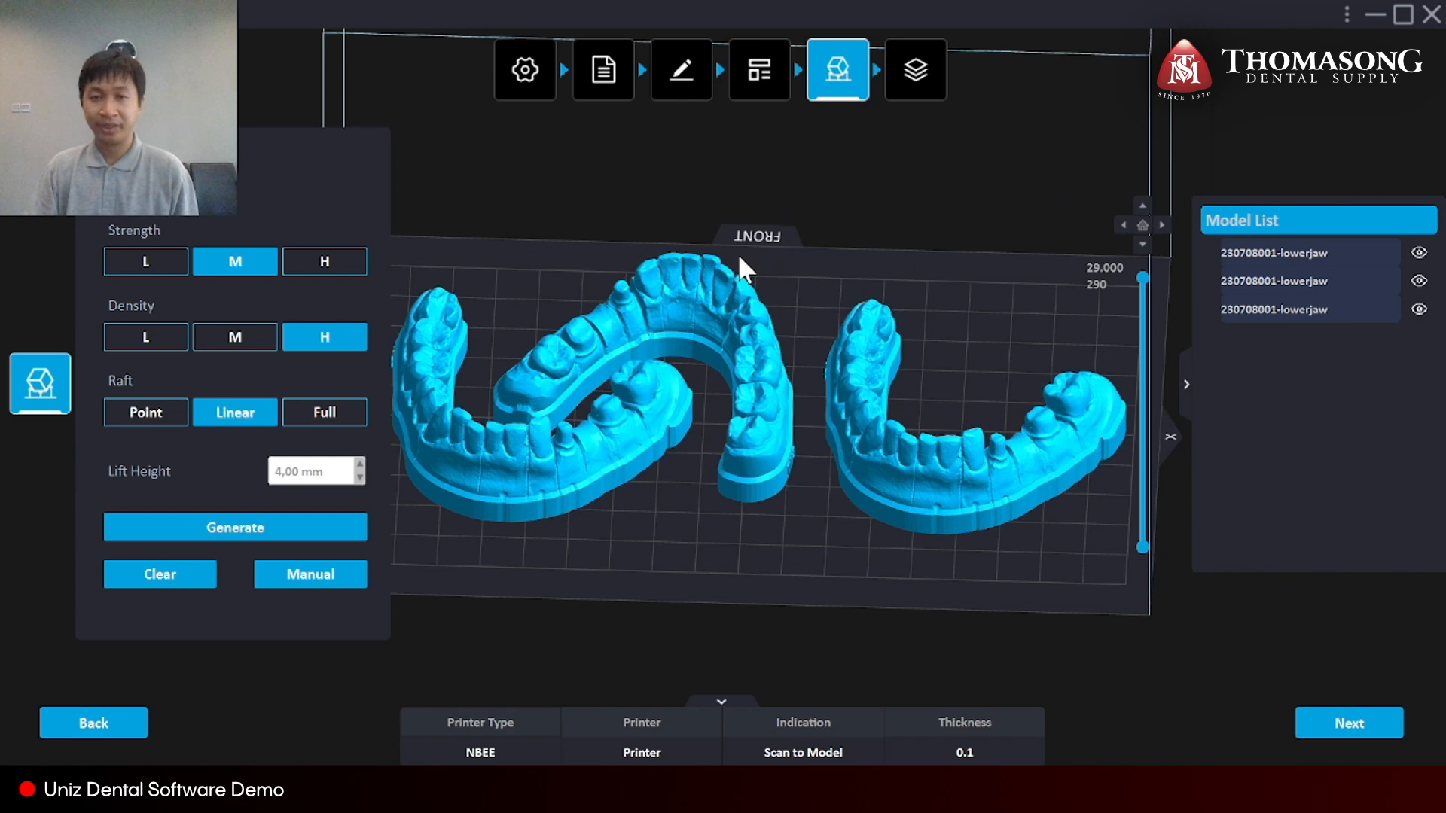
pyautogui.moveTo(796, 236); pyautogui.dragTo(815, 351, button='right')
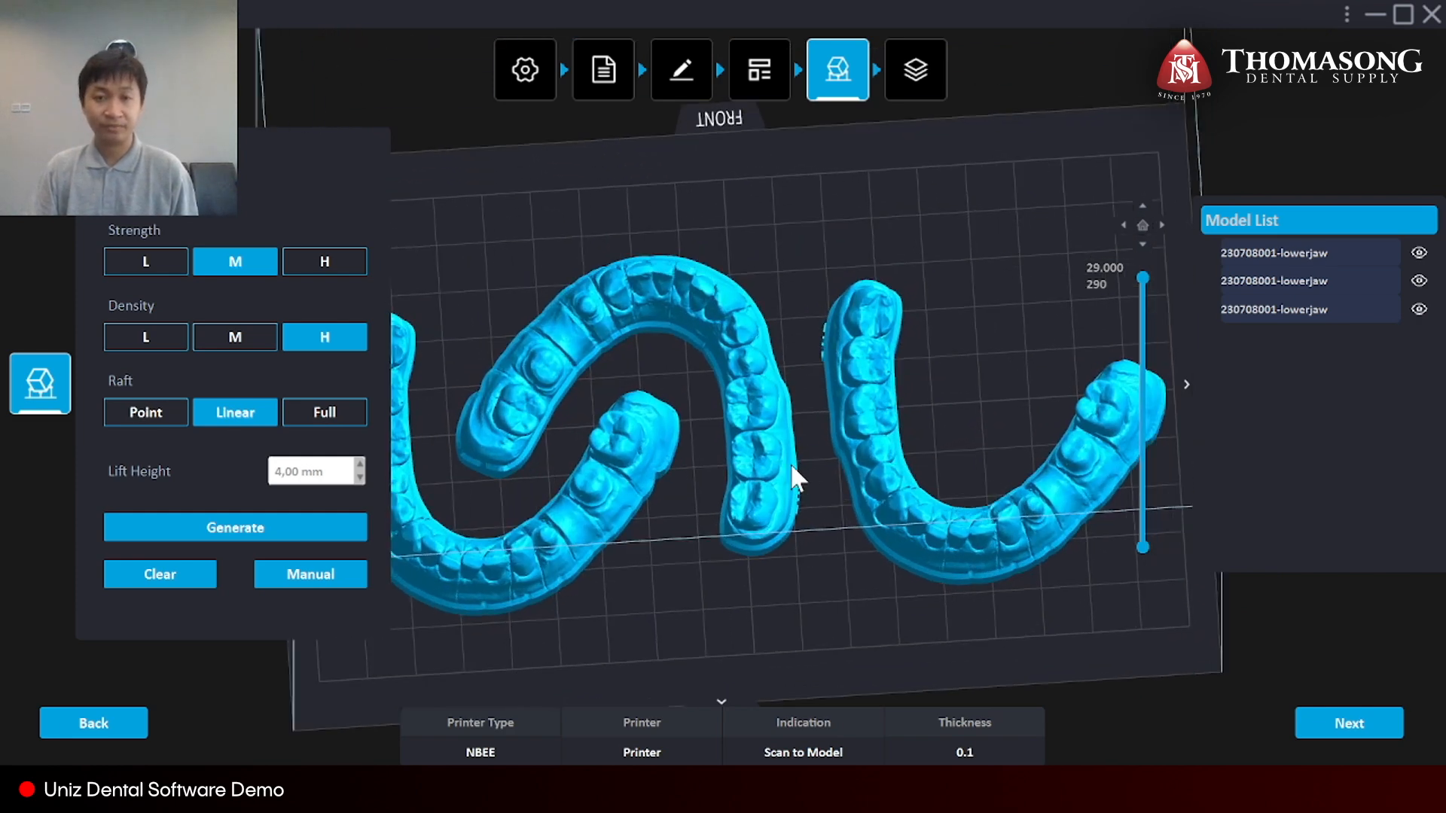
pyautogui.scroll(3, 712, 294)
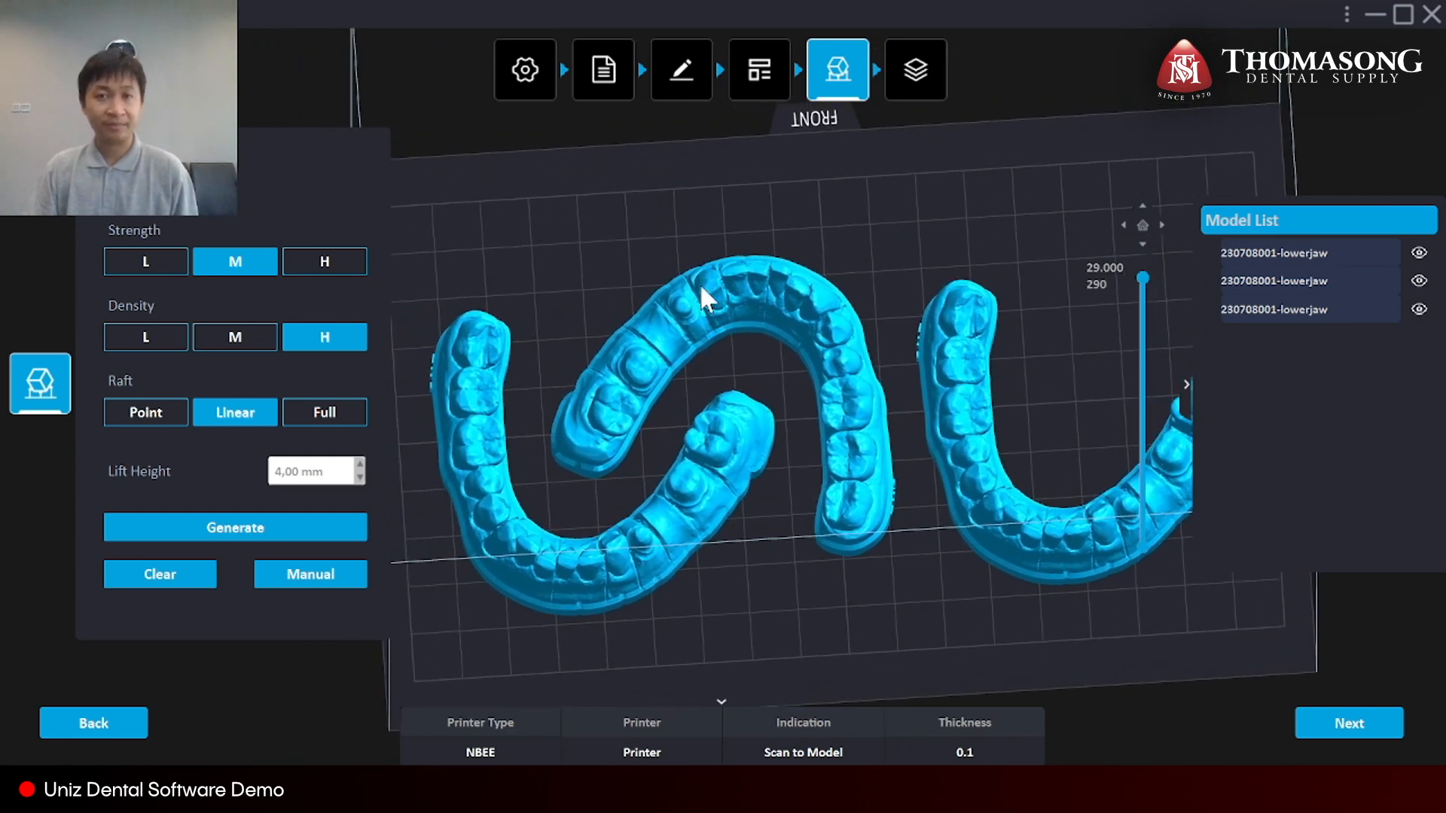
pyautogui.click(743, 84)
pyautogui.click(978, 400)
pyautogui.press('Delete')
pyautogui.click(729, 521)
pyautogui.click(712, 518)
pyautogui.press('Delete')
pyautogui.moveTo(838, 387); pyautogui.dragTo(702, 251, button='right')
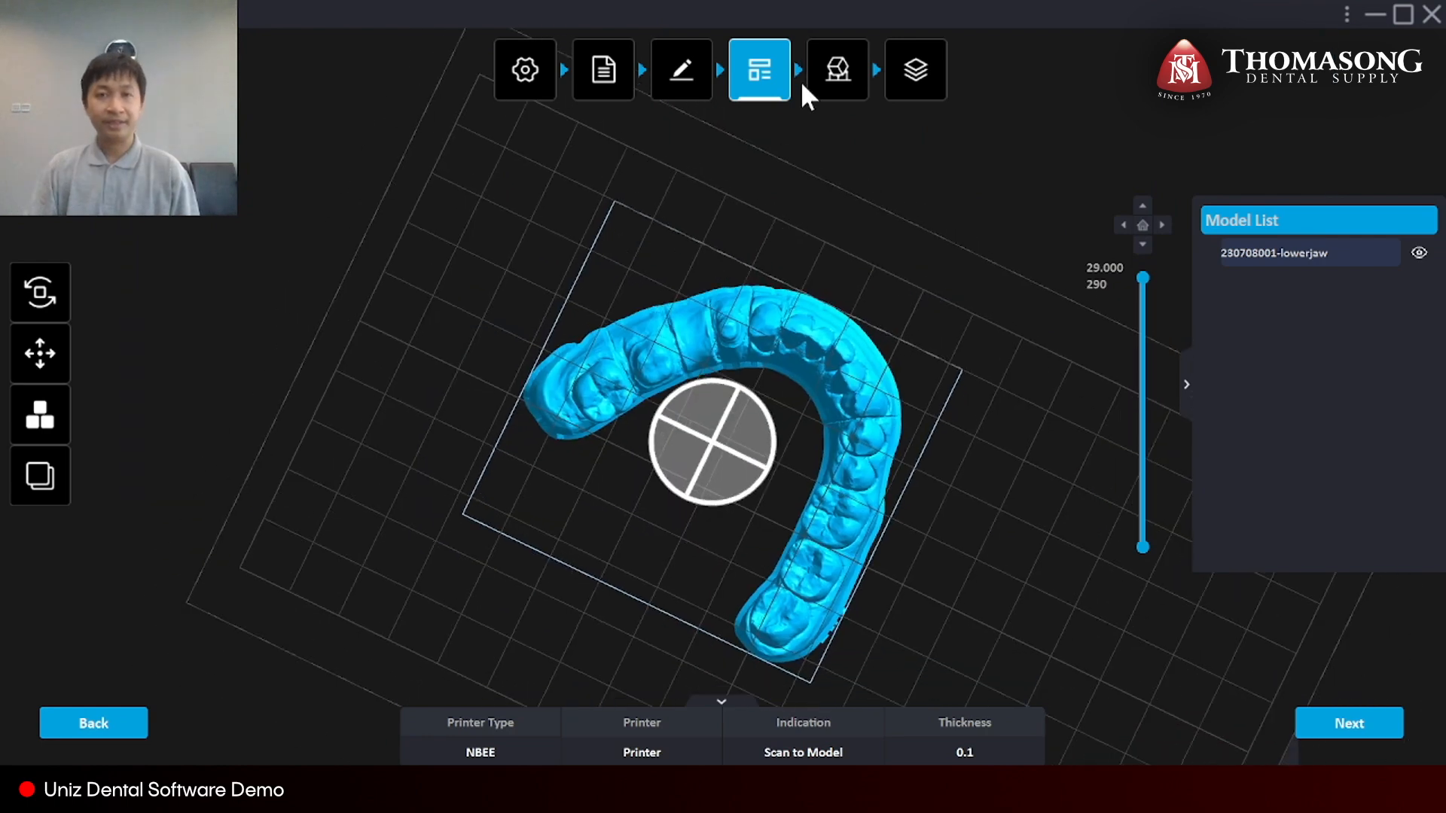
# Generate supports for the remaining jaw with medium strength, high density, a linear raft and 4.00 mm lift height.
pyautogui.click(828, 75)
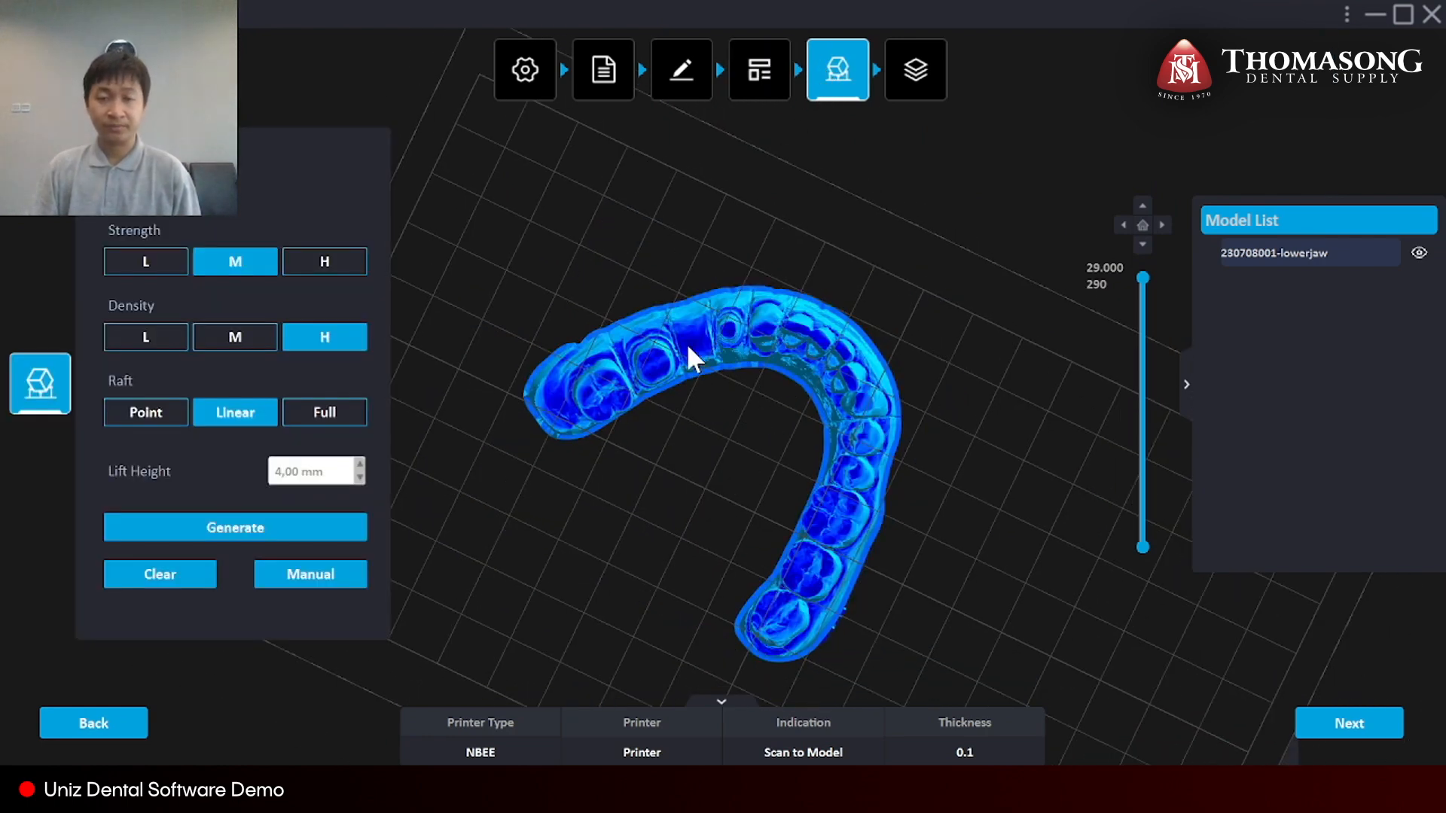
pyautogui.scroll(3, 685, 350)
pyautogui.moveTo(874, 425); pyautogui.dragTo(884, 423, button='right')
pyautogui.moveTo(884, 423); pyautogui.dragTo(860, 286, button='middle')
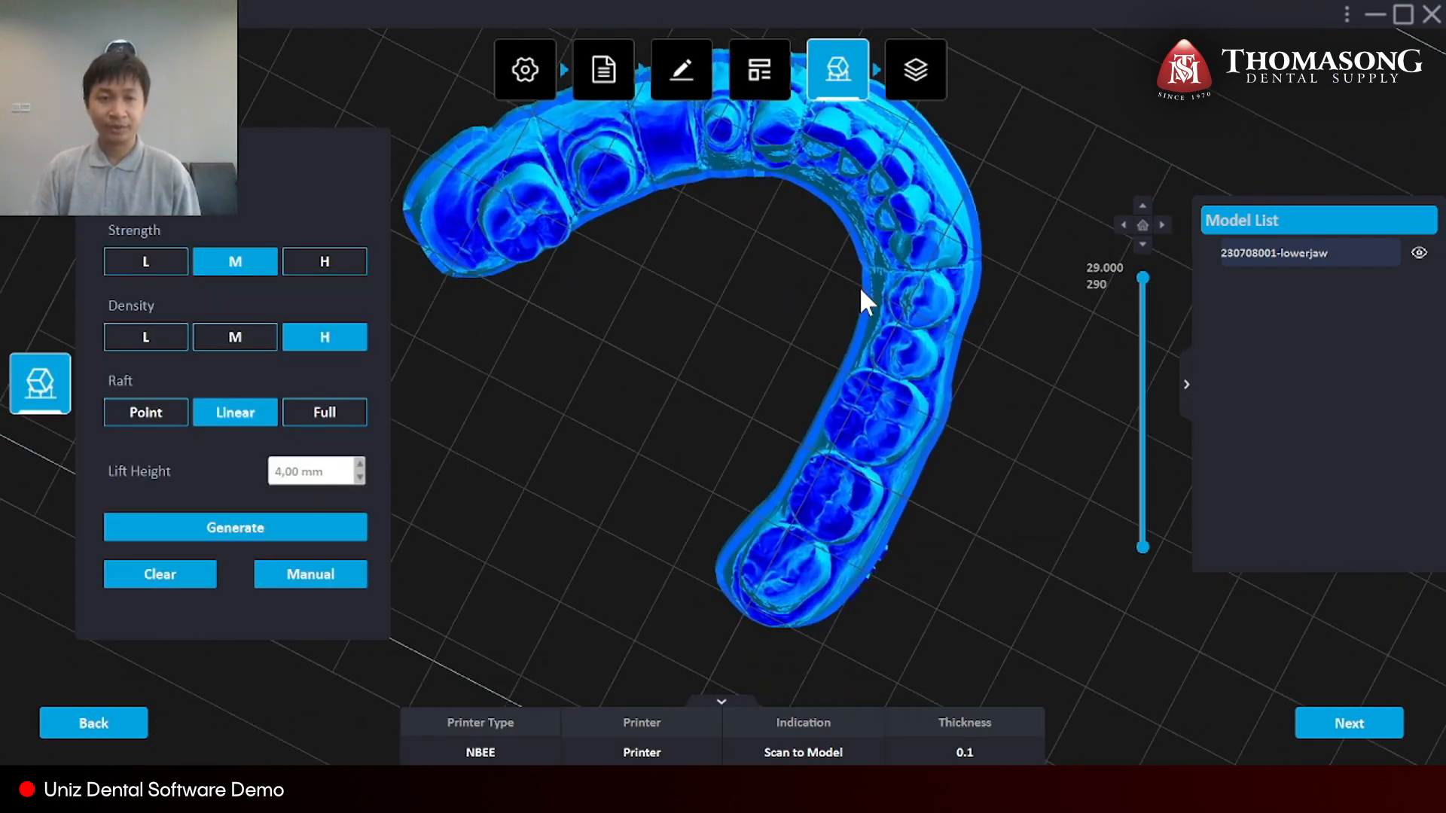
pyautogui.click(304, 531)
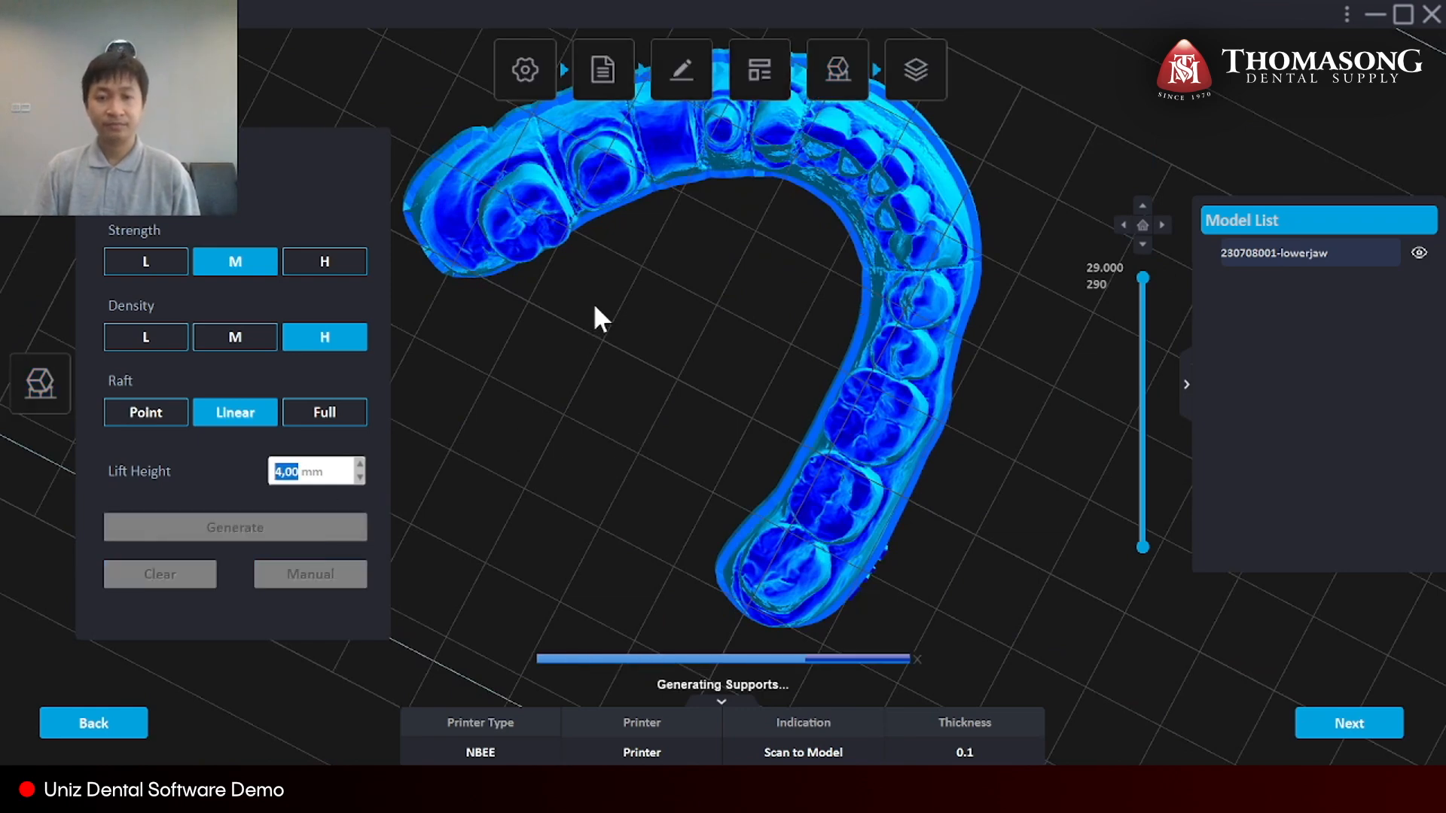
pyautogui.moveTo(602, 223); pyautogui.dragTo(504, 468, button='right')
pyautogui.scroll(3, 630, 411)
pyautogui.moveTo(606, 494); pyautogui.dragTo(634, 450, button='right')
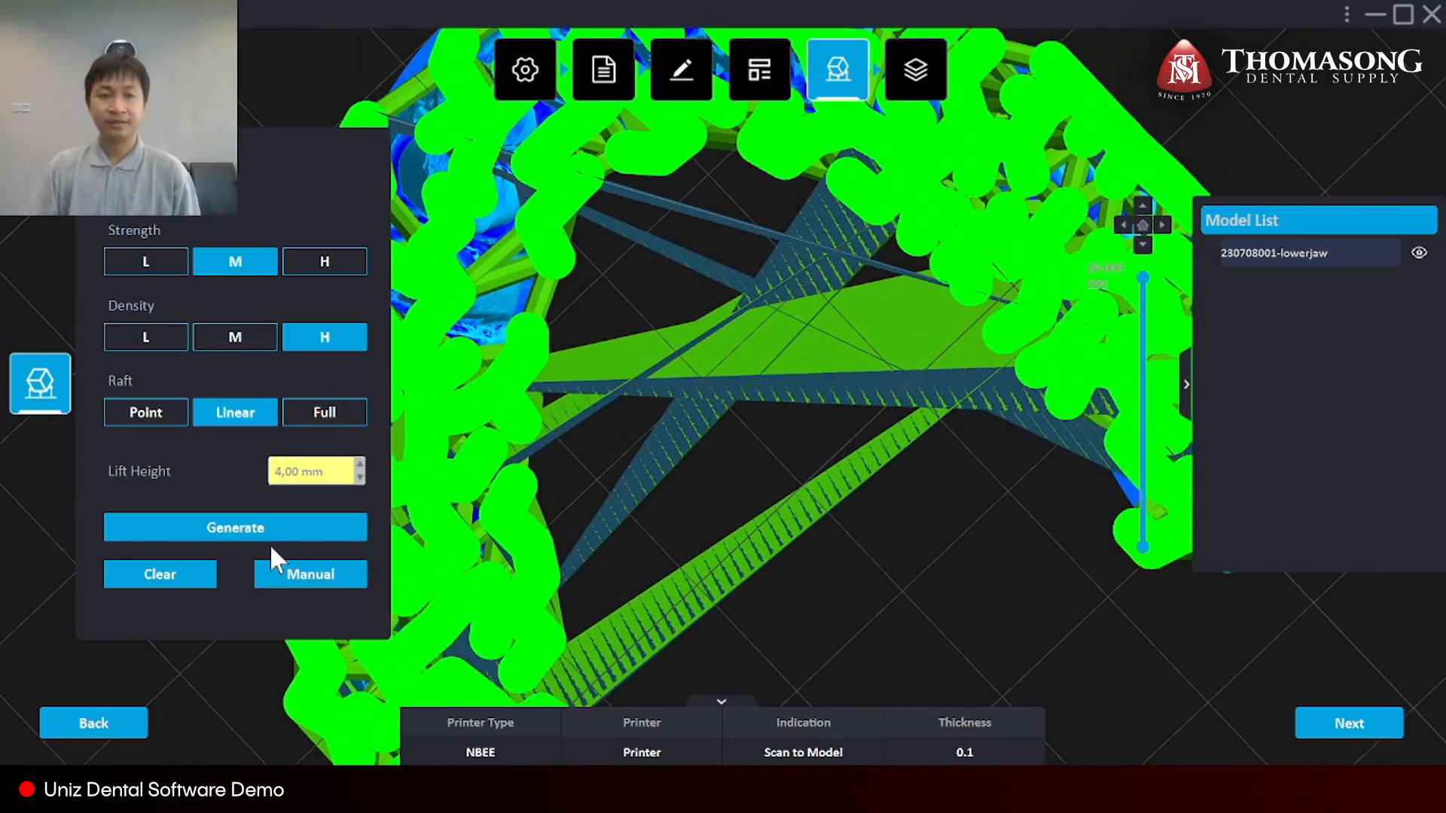
# Enter manual support editing and examine the support points on the teeth around the arch for areas needing more support.
pyautogui.click(315, 574)
pyautogui.moveTo(622, 363); pyautogui.dragTo(658, 219, button='right')
pyautogui.moveTo(658, 219); pyautogui.dragTo(668, 466, button='middle')
pyautogui.scroll(-2, 667, 464)
pyautogui.scroll(5, 826, 343)
pyautogui.moveTo(625, 372); pyautogui.dragTo(964, 338, button='middle')
pyautogui.moveTo(645, 324); pyautogui.dragTo(729, 495, button='middle')
pyautogui.scroll(2, 713, 370)
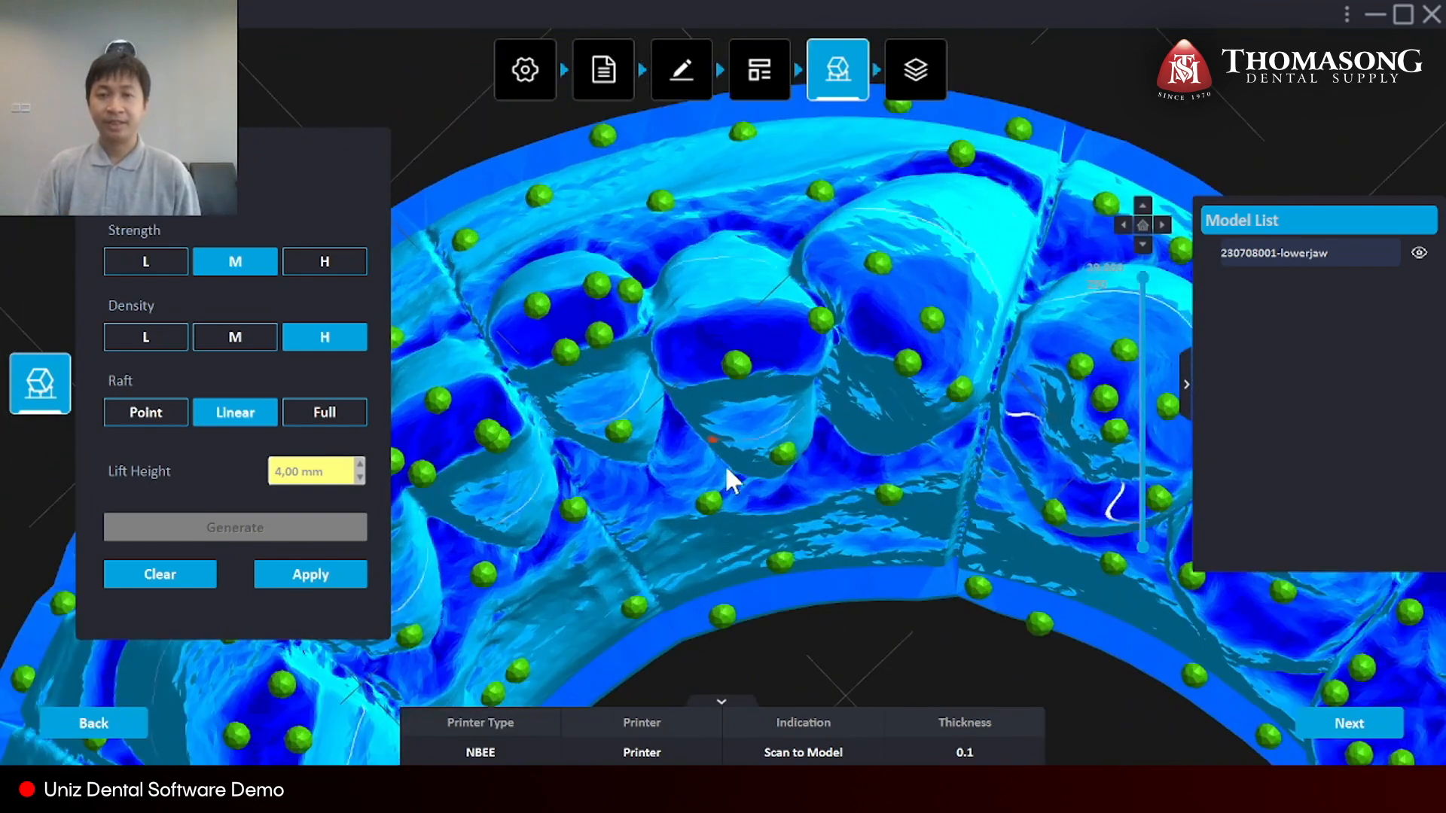
pyautogui.scroll(-2, 726, 467)
pyautogui.moveTo(738, 458); pyautogui.dragTo(579, 343, button='middle')
pyautogui.moveTo(892, 525); pyautogui.dragTo(732, 437, button='middle')
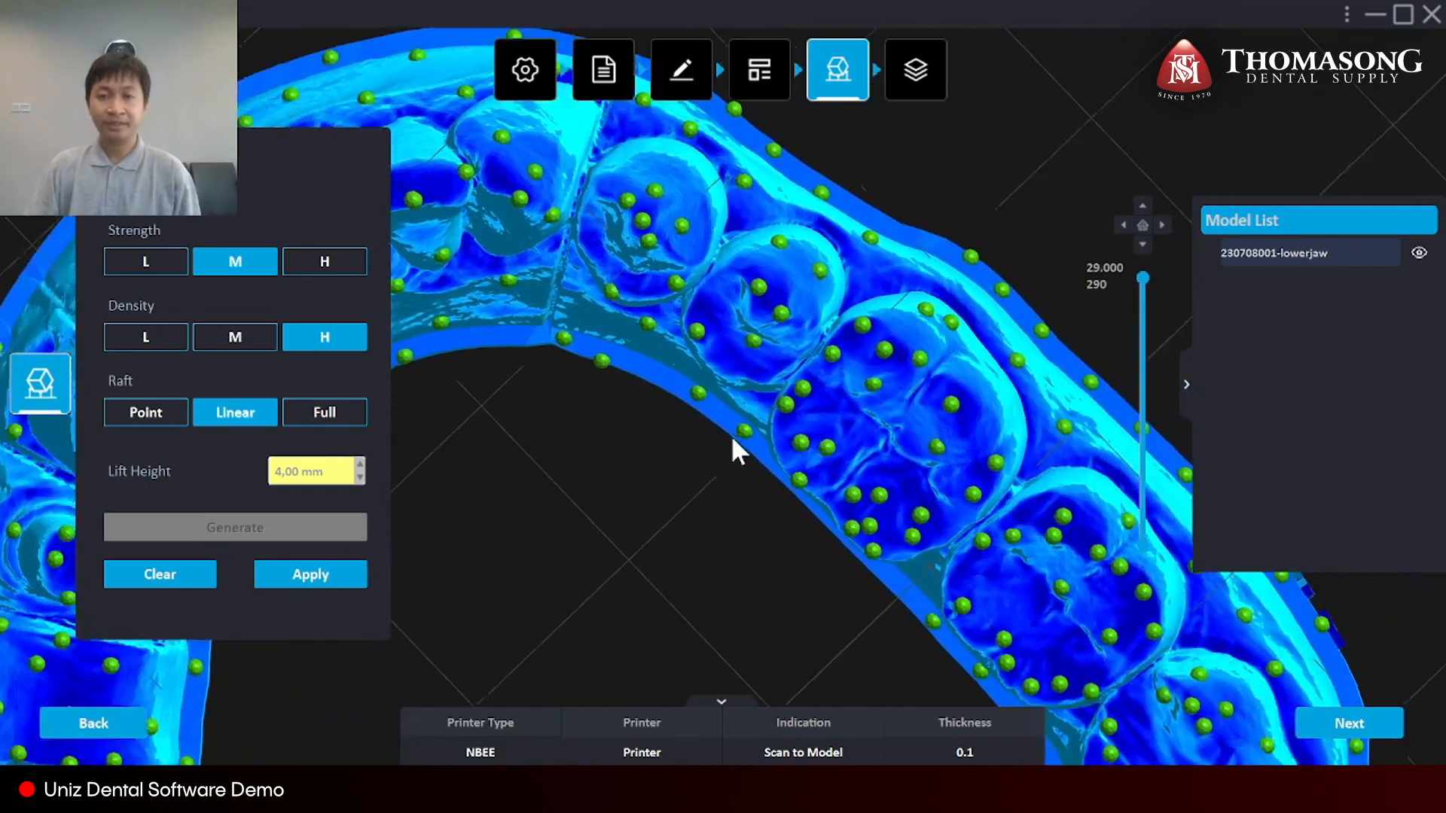
pyautogui.moveTo(934, 565); pyautogui.dragTo(852, 482, button='middle')
pyautogui.scroll(3, 857, 481)
pyautogui.scroll(-3, 757, 419)
pyautogui.moveTo(583, 427); pyautogui.dragTo(837, 349, button='middle')
pyautogui.moveTo(628, 444); pyautogui.dragTo(966, 302, button='middle')
pyautogui.moveTo(652, 525); pyautogui.dragTo(590, 432, button='middle')
pyautogui.moveTo(622, 561); pyautogui.dragTo(595, 396, button='middle')
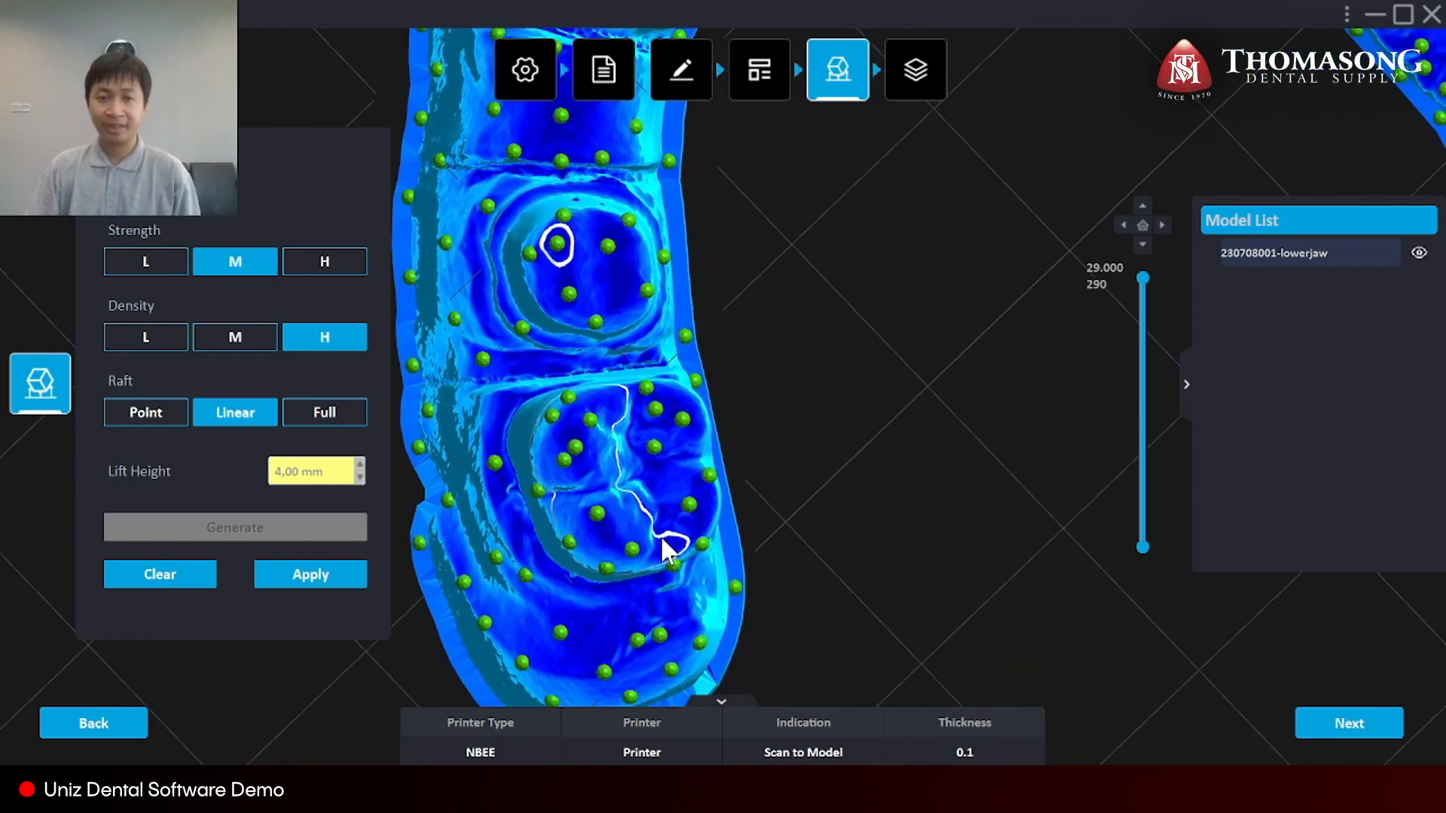
pyautogui.moveTo(617, 304); pyautogui.dragTo(636, 530, button='middle')
pyautogui.scroll(3, 584, 372)
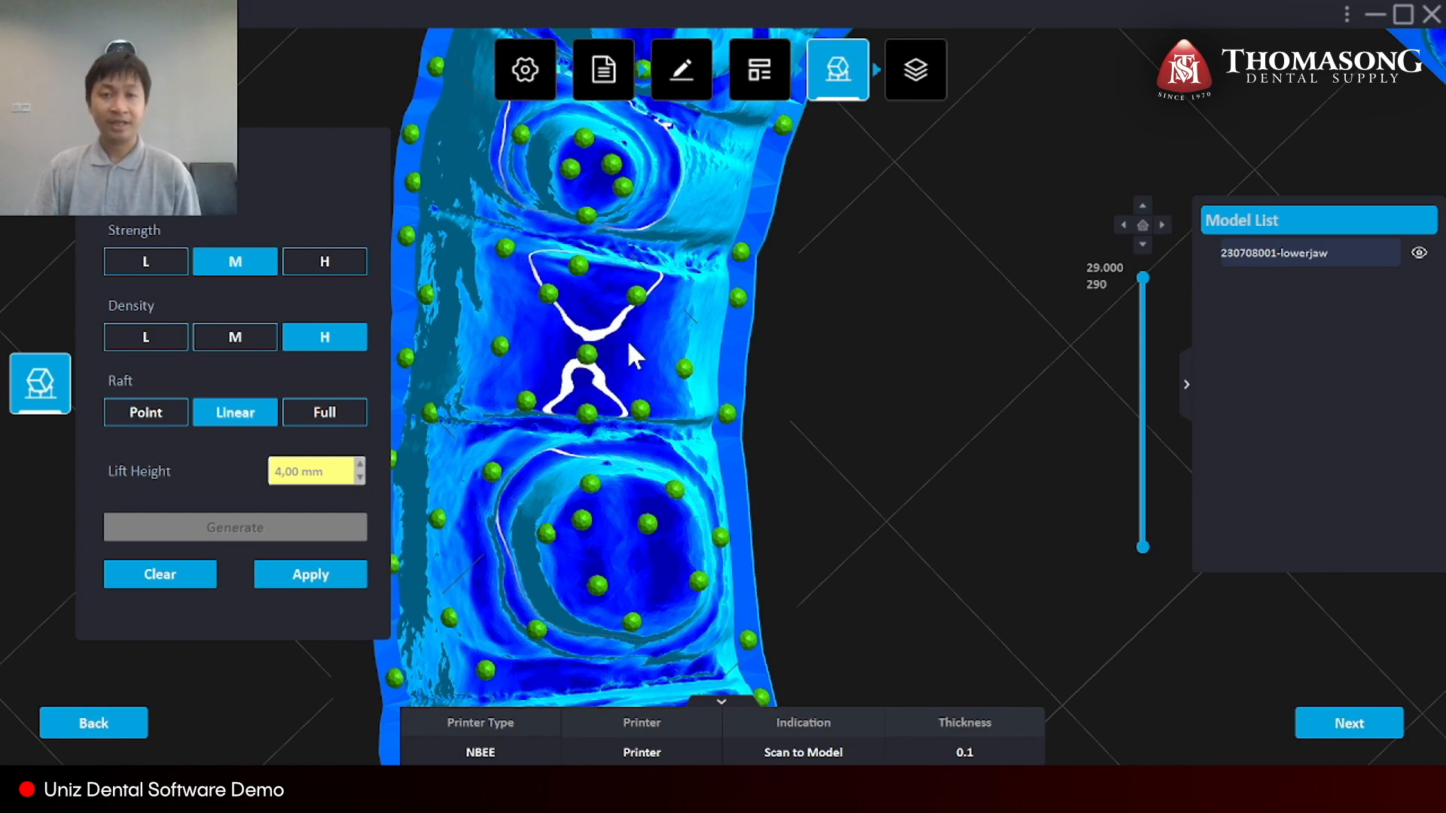
pyautogui.moveTo(640, 297); pyautogui.dragTo(605, 574, button='middle')
pyautogui.moveTo(624, 336); pyautogui.dragTo(461, 581, button='middle')
# Add a support point in the middle of the second-to-last molar and apply the manual support edits.
pyautogui.moveTo(986, 358); pyautogui.dragTo(805, 358, button='middle')
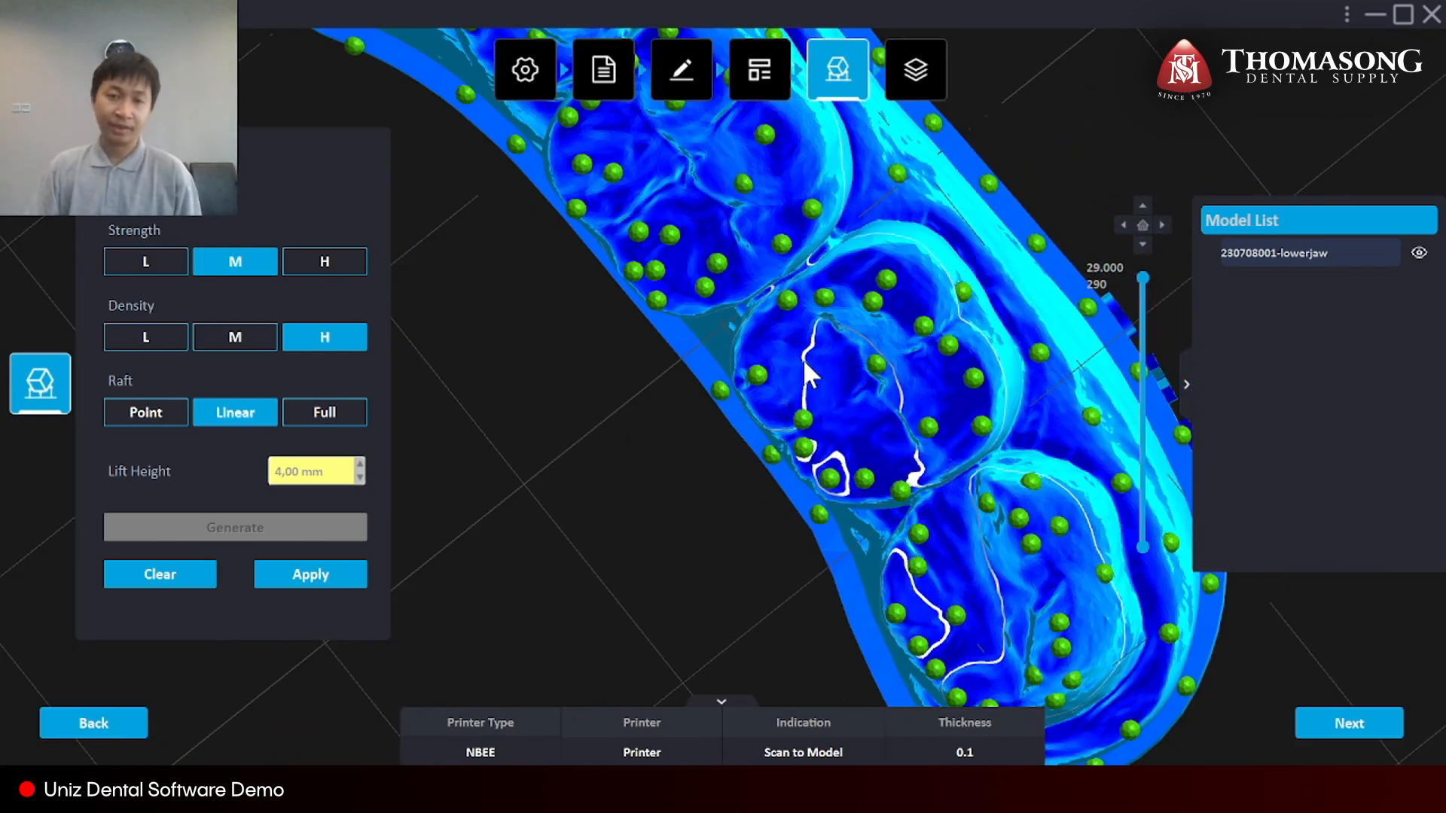
pyautogui.scroll(-2, 812, 360)
pyautogui.scroll(3, 812, 360)
pyautogui.scroll(1, 816, 369)
pyautogui.scroll(-3, 817, 370)
pyautogui.scroll(1, 742, 326)
pyautogui.moveTo(742, 326); pyautogui.dragTo(730, 239, button='middle')
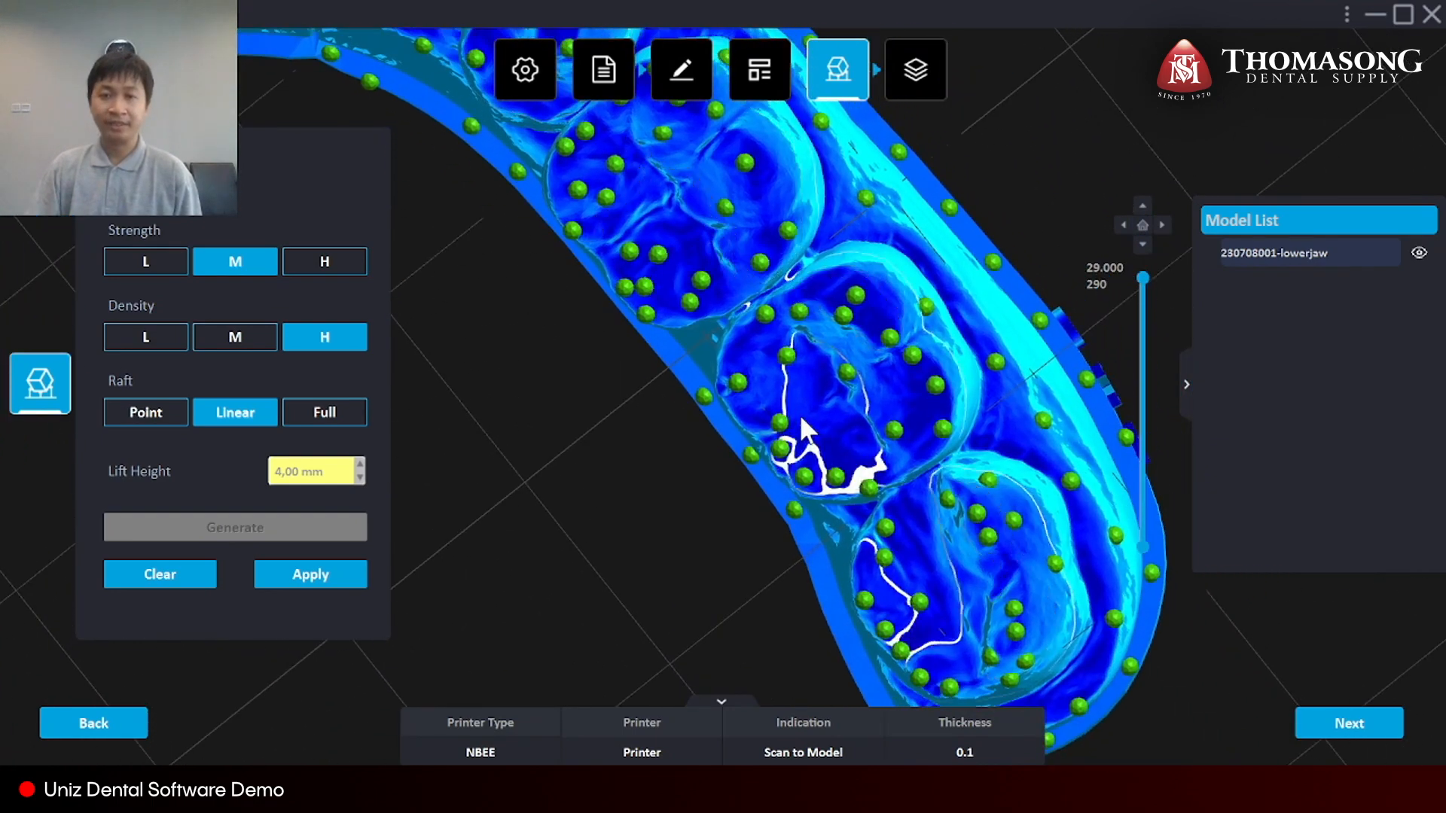
pyautogui.click(824, 424)
pyautogui.moveTo(919, 549); pyautogui.dragTo(784, 337, button='middle')
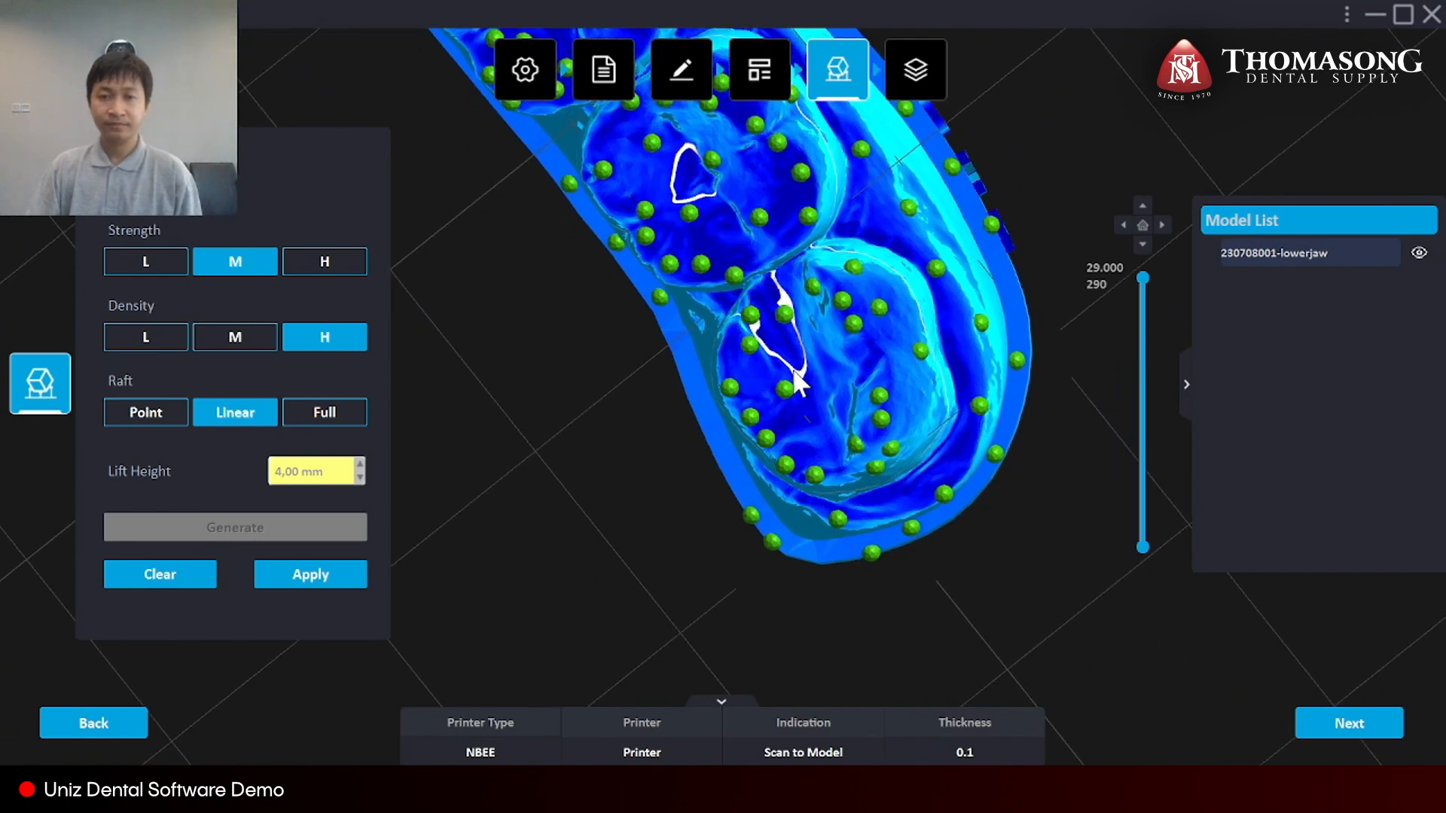
pyautogui.moveTo(708, 290); pyautogui.dragTo(986, 760, button='middle')
pyautogui.moveTo(786, 287); pyautogui.dragTo(1230, 412, button='middle')
pyautogui.moveTo(465, 547); pyautogui.dragTo(816, 162, button='middle')
pyautogui.moveTo(751, 564); pyautogui.dragTo(791, 318, button='middle')
pyautogui.moveTo(859, 603); pyautogui.dragTo(823, 307, button='middle')
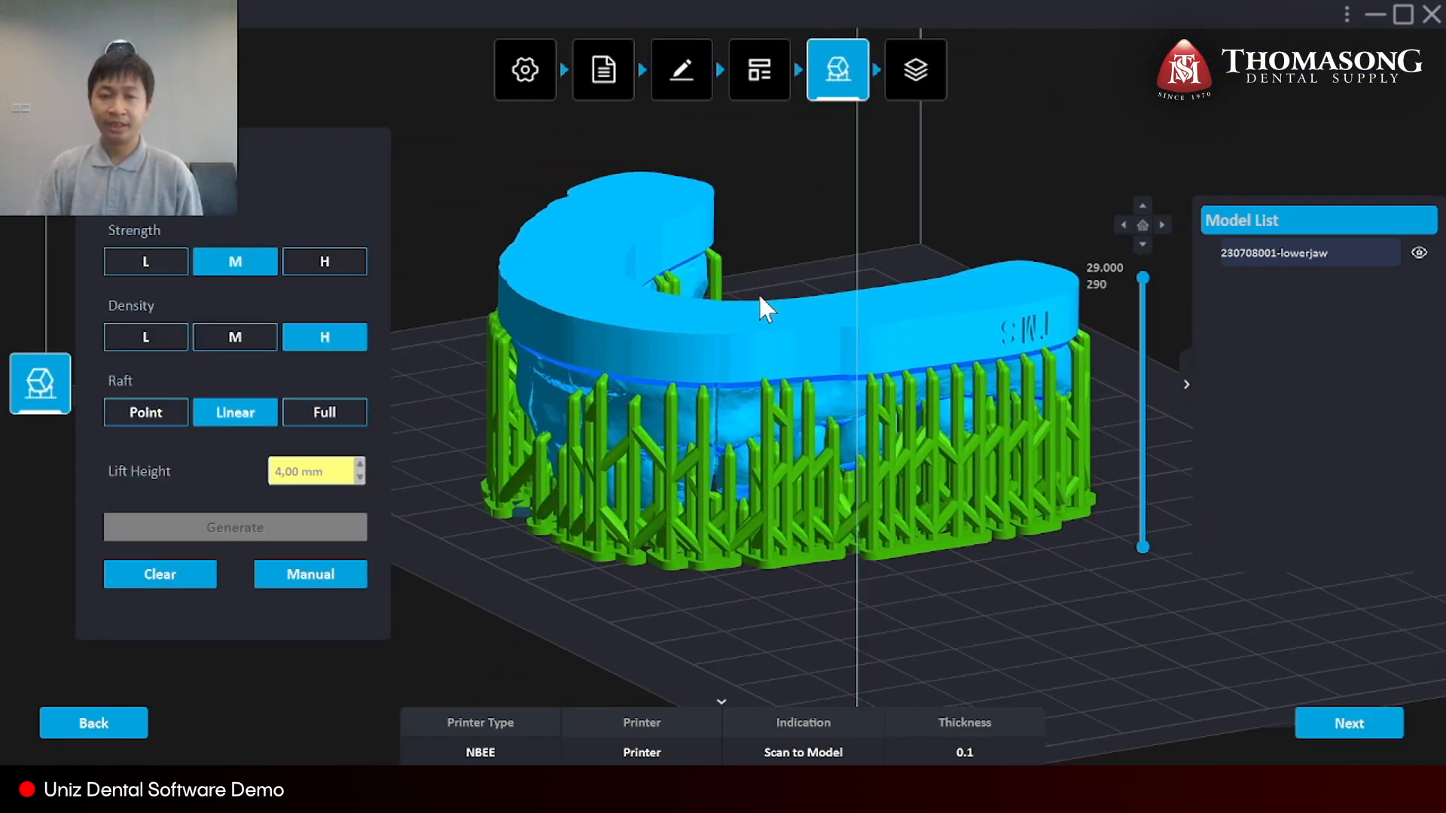
pyautogui.moveTo(729, 299); pyautogui.dragTo(720, 324, button='middle')
# Slice the supported jaw, preview its layers from the first to the last and back, and leave the slice preview.
pyautogui.click(1348, 723)
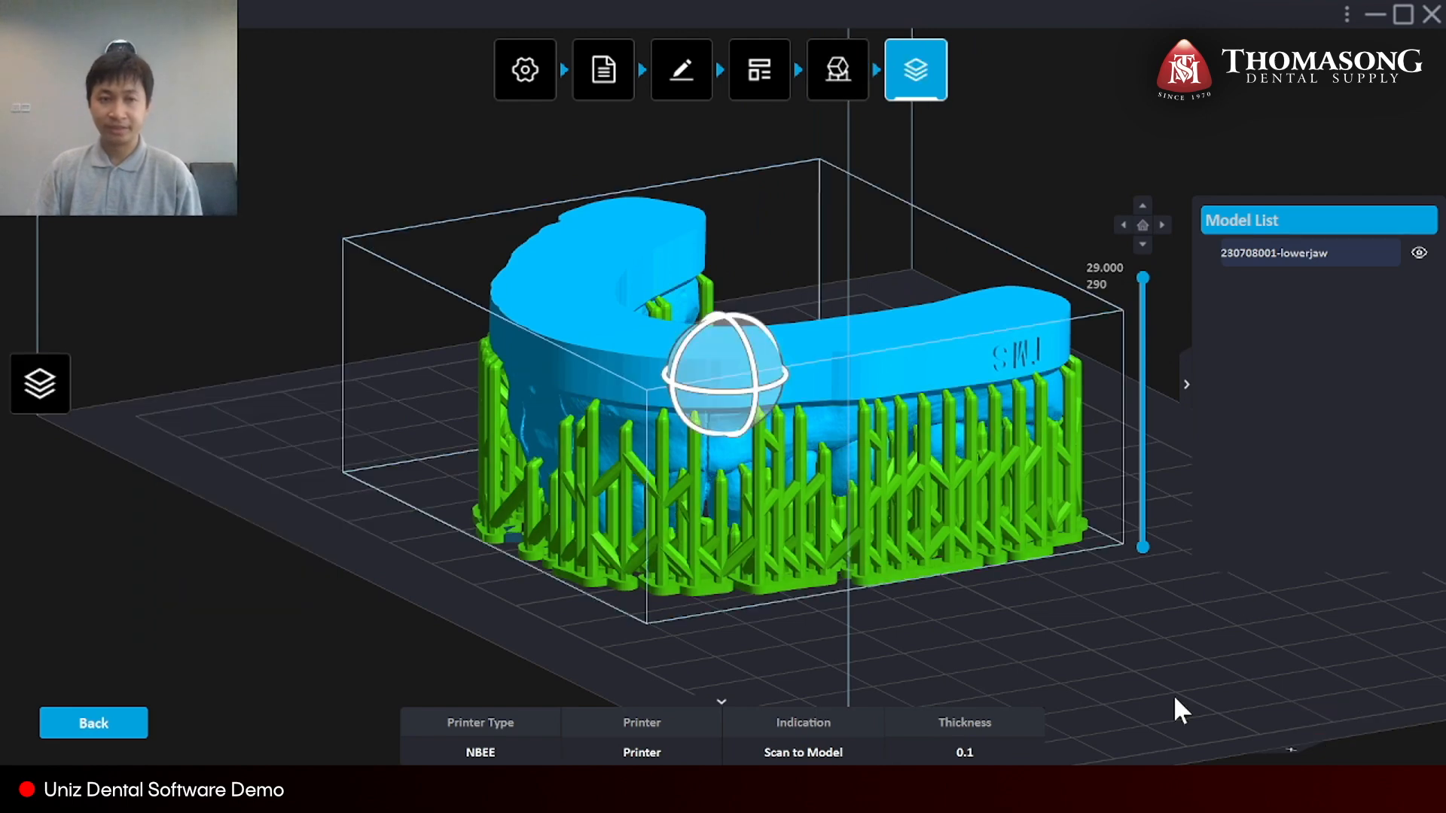
pyautogui.click(42, 380)
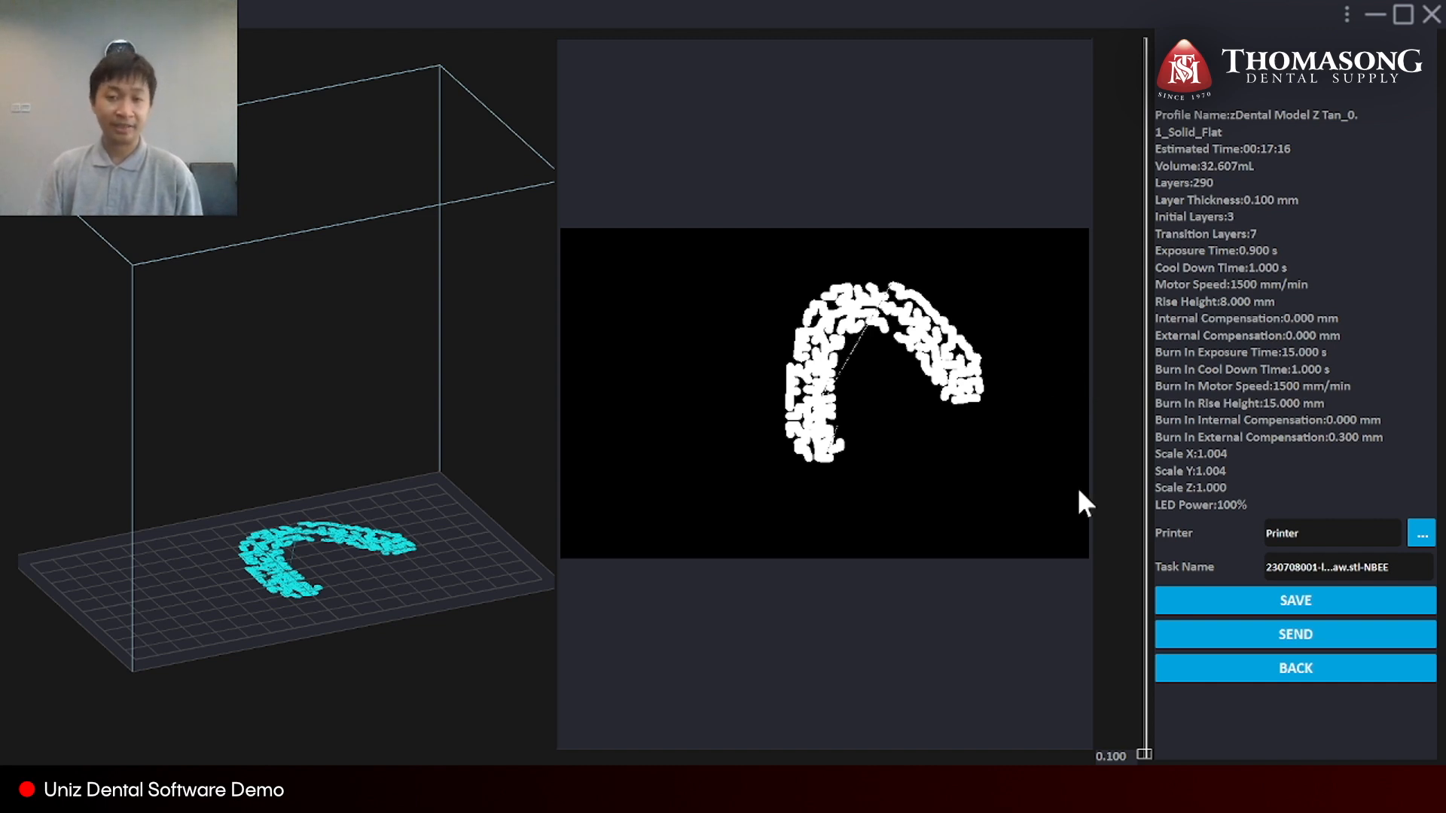
pyautogui.moveTo(1144, 753); pyautogui.dragTo(1141, 24)
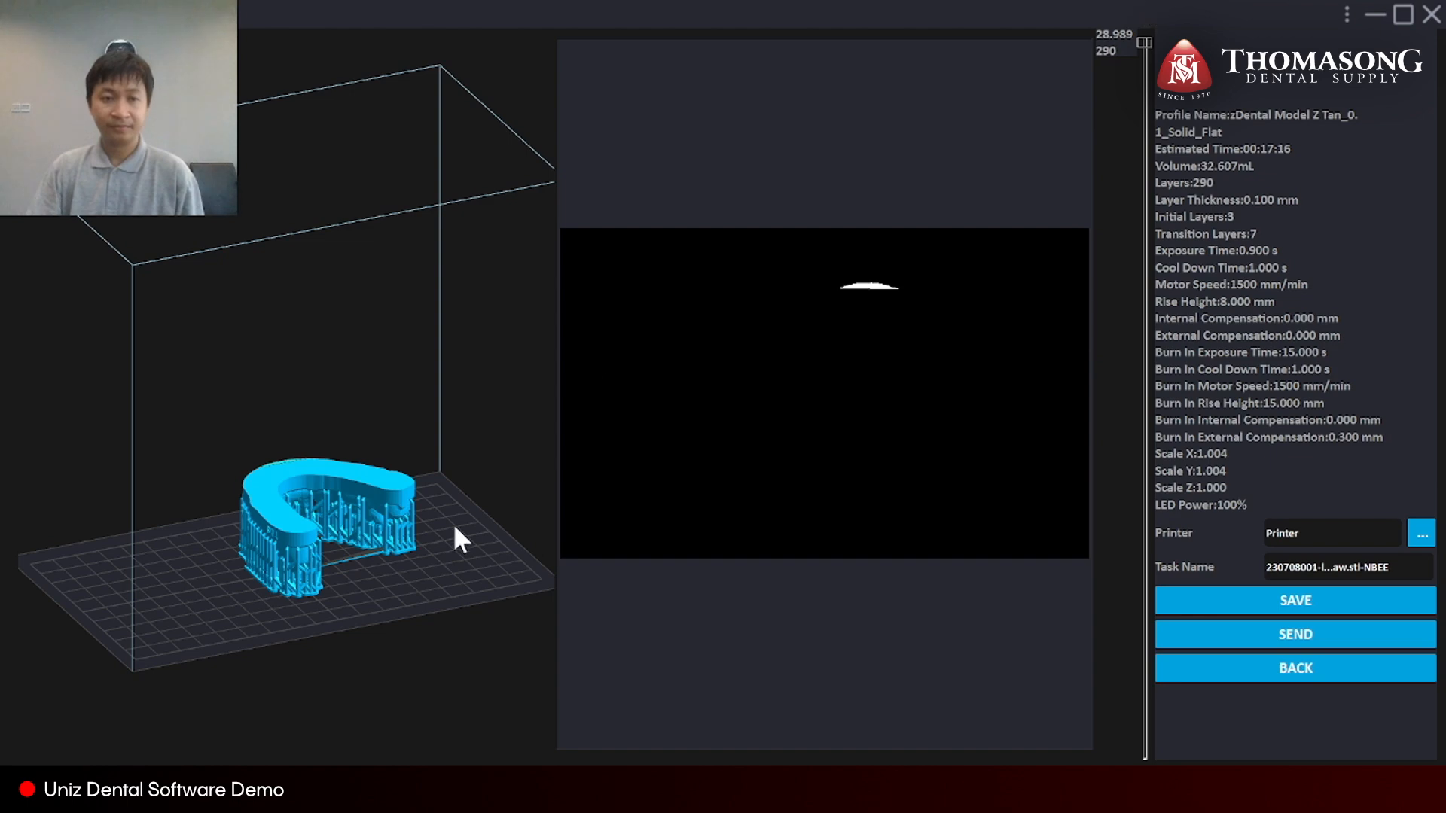
pyautogui.moveTo(1141, 43); pyautogui.dragTo(1152, 759)
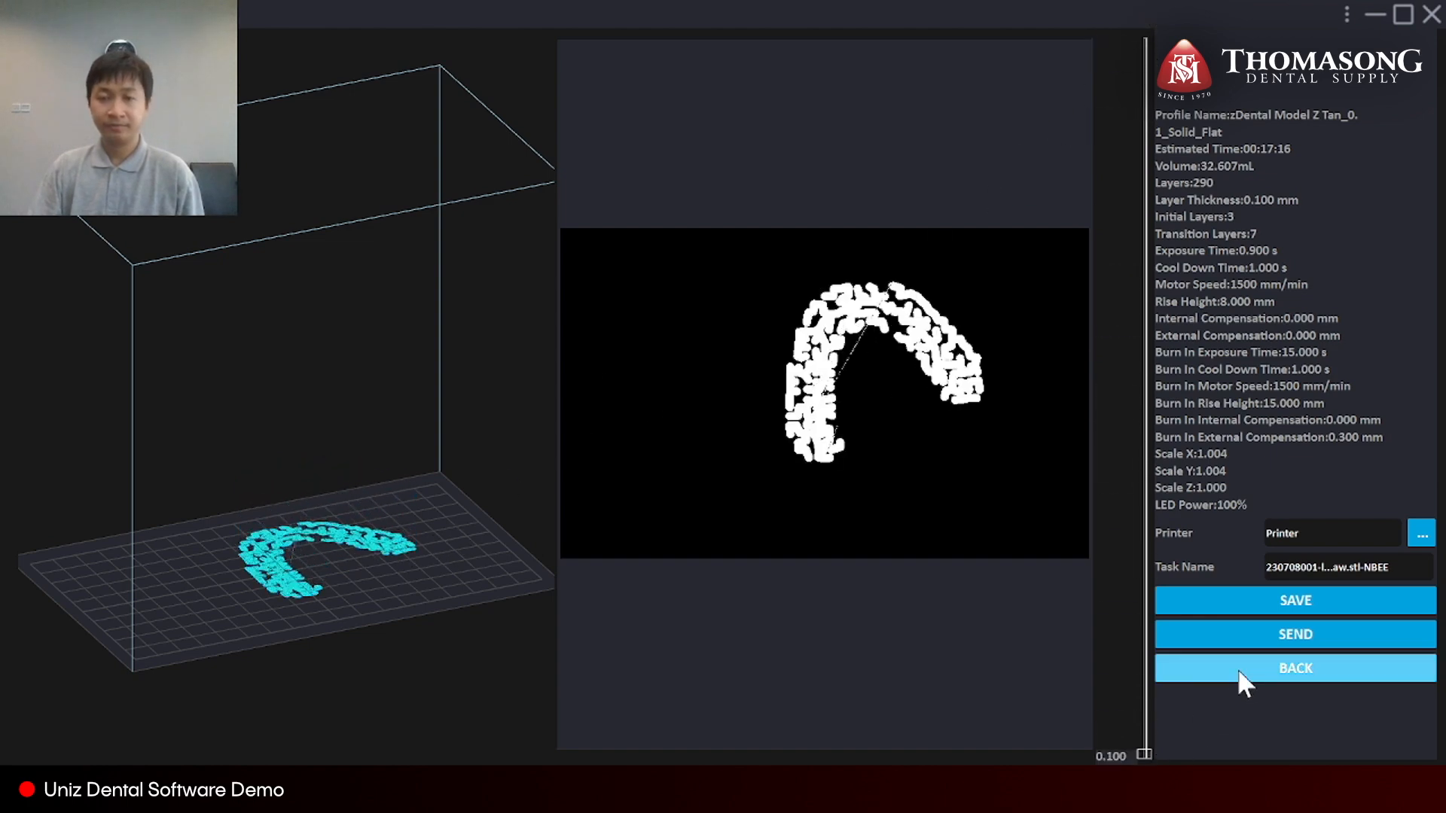
pyautogui.click(1239, 672)
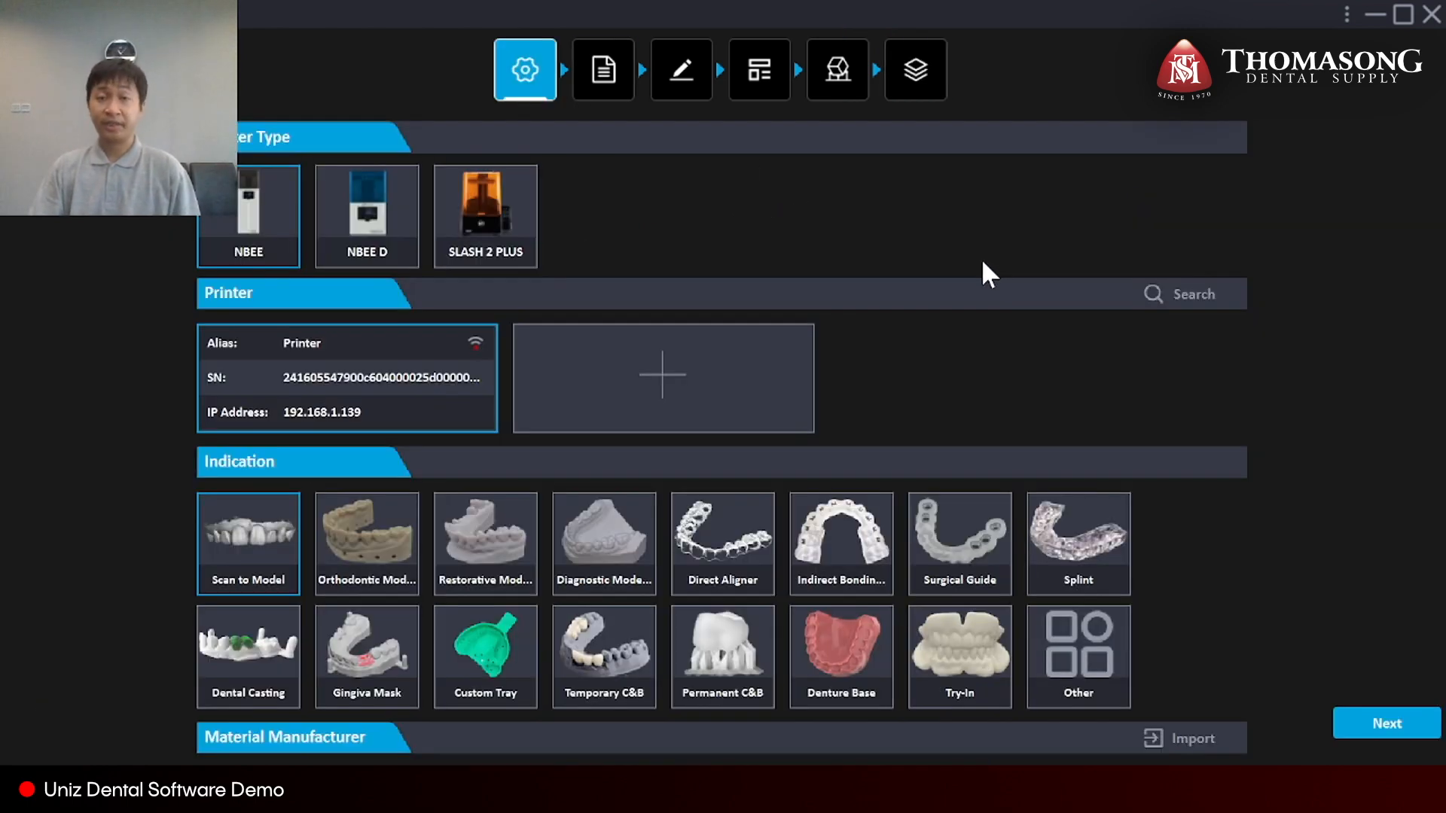
# Set up a new print with the Temporary C&B indication and the zDENTAL C&B A2 0.050 mm profile, and continue to the file stage.
pyautogui.scroll(-1, 881, 388)
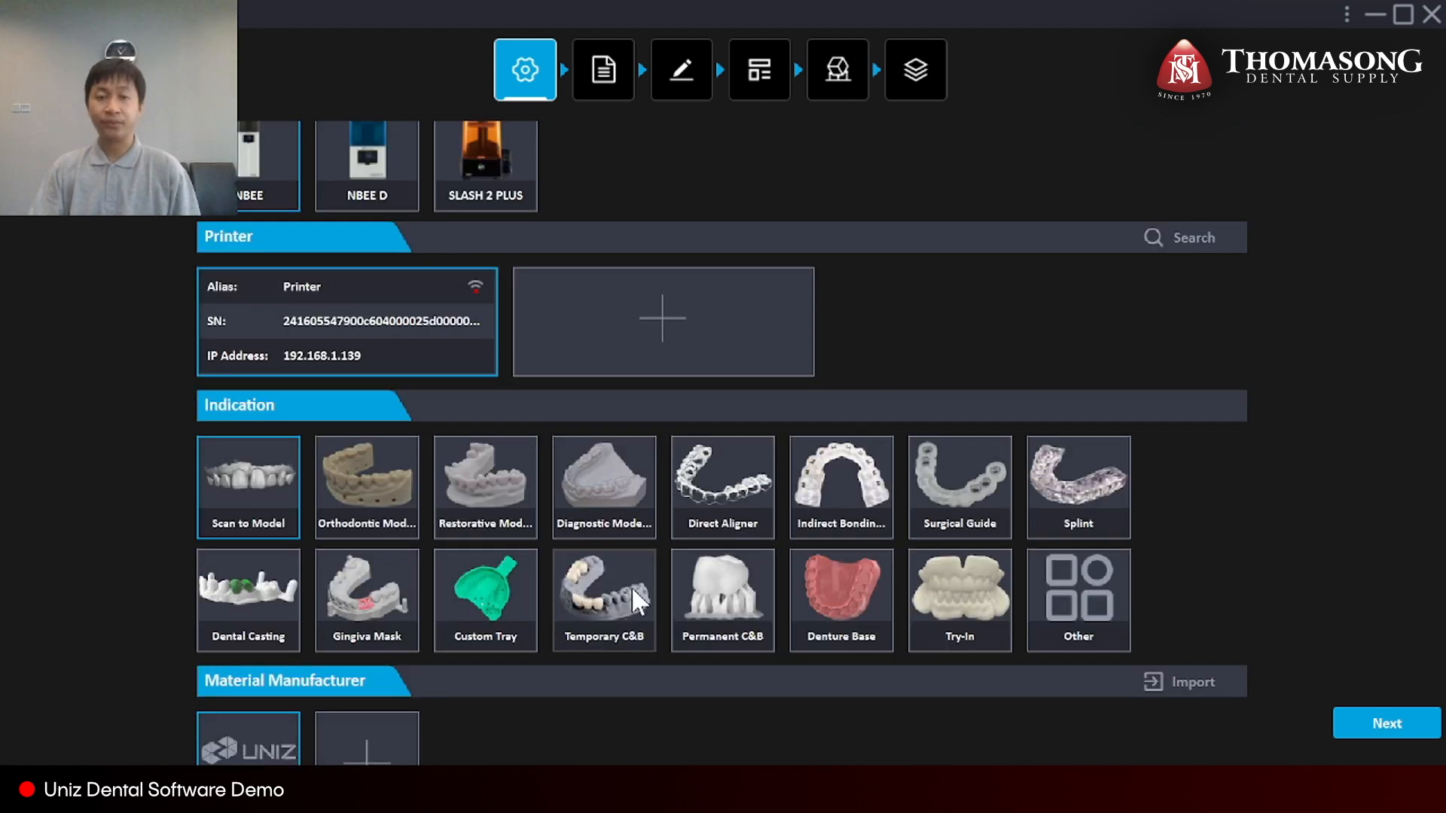
pyautogui.click(632, 600)
pyautogui.click(674, 603)
pyautogui.click(595, 621)
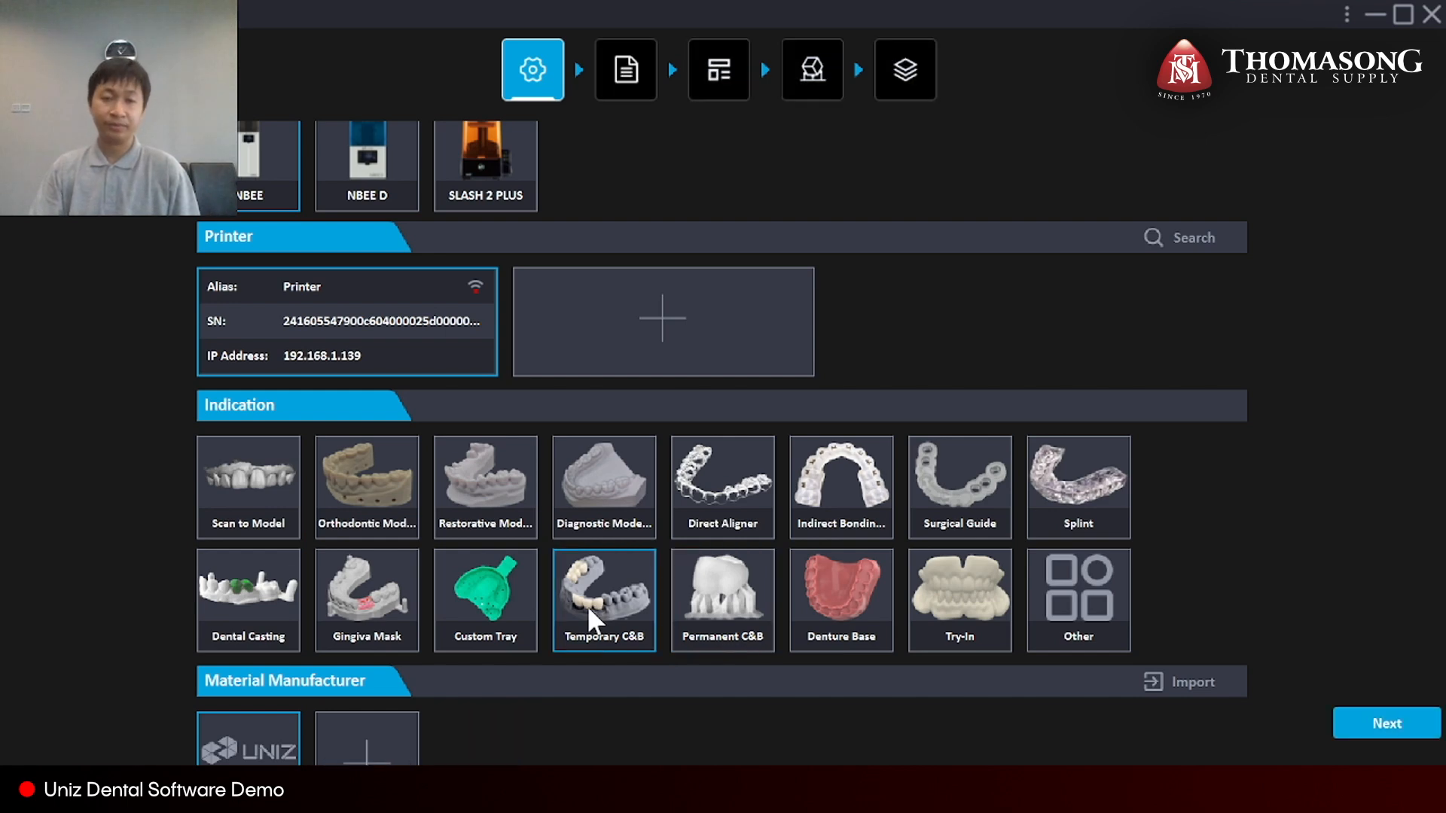
pyautogui.scroll(-3, 1081, 670)
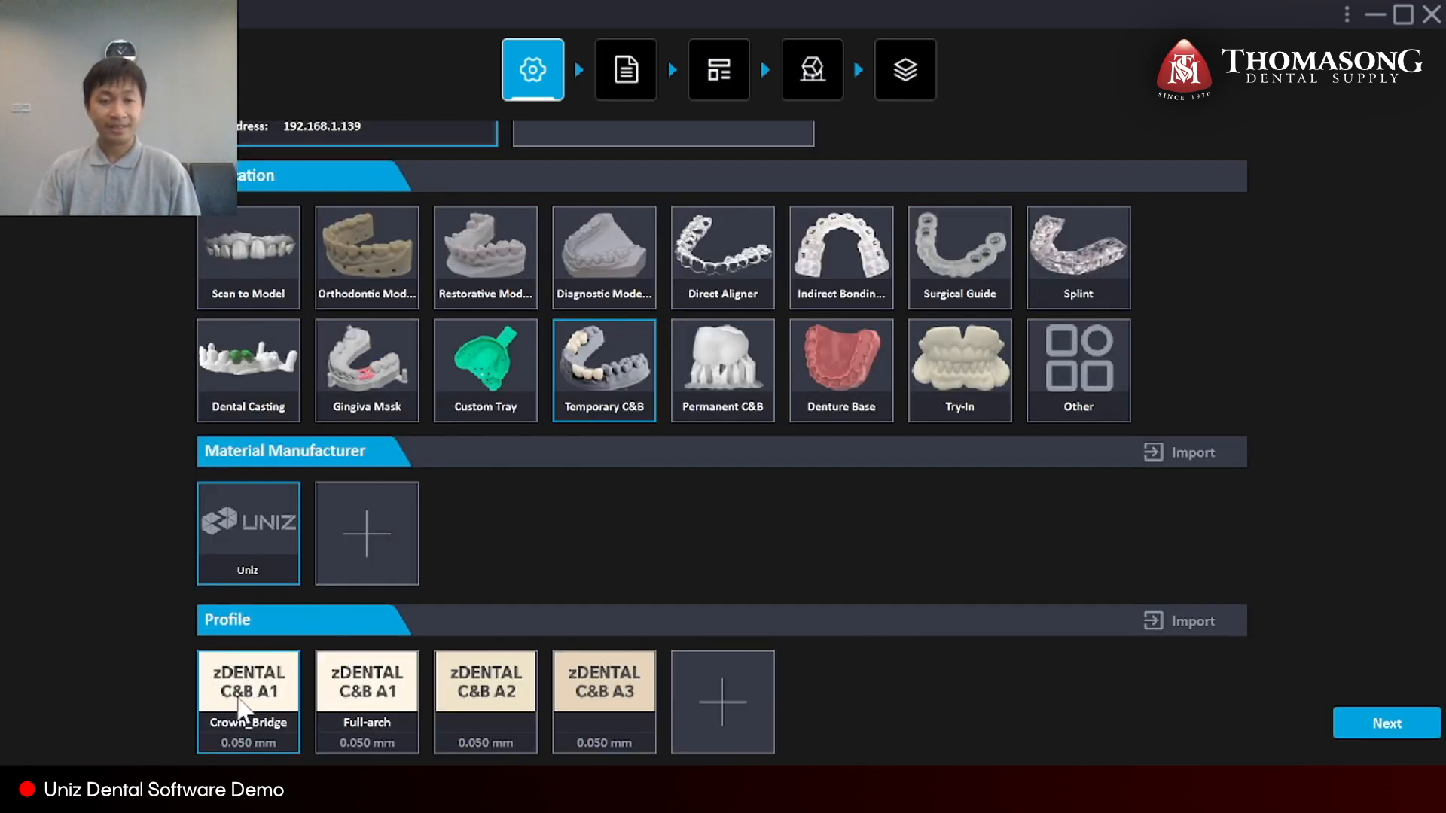
pyautogui.click(491, 691)
pyautogui.click(1383, 731)
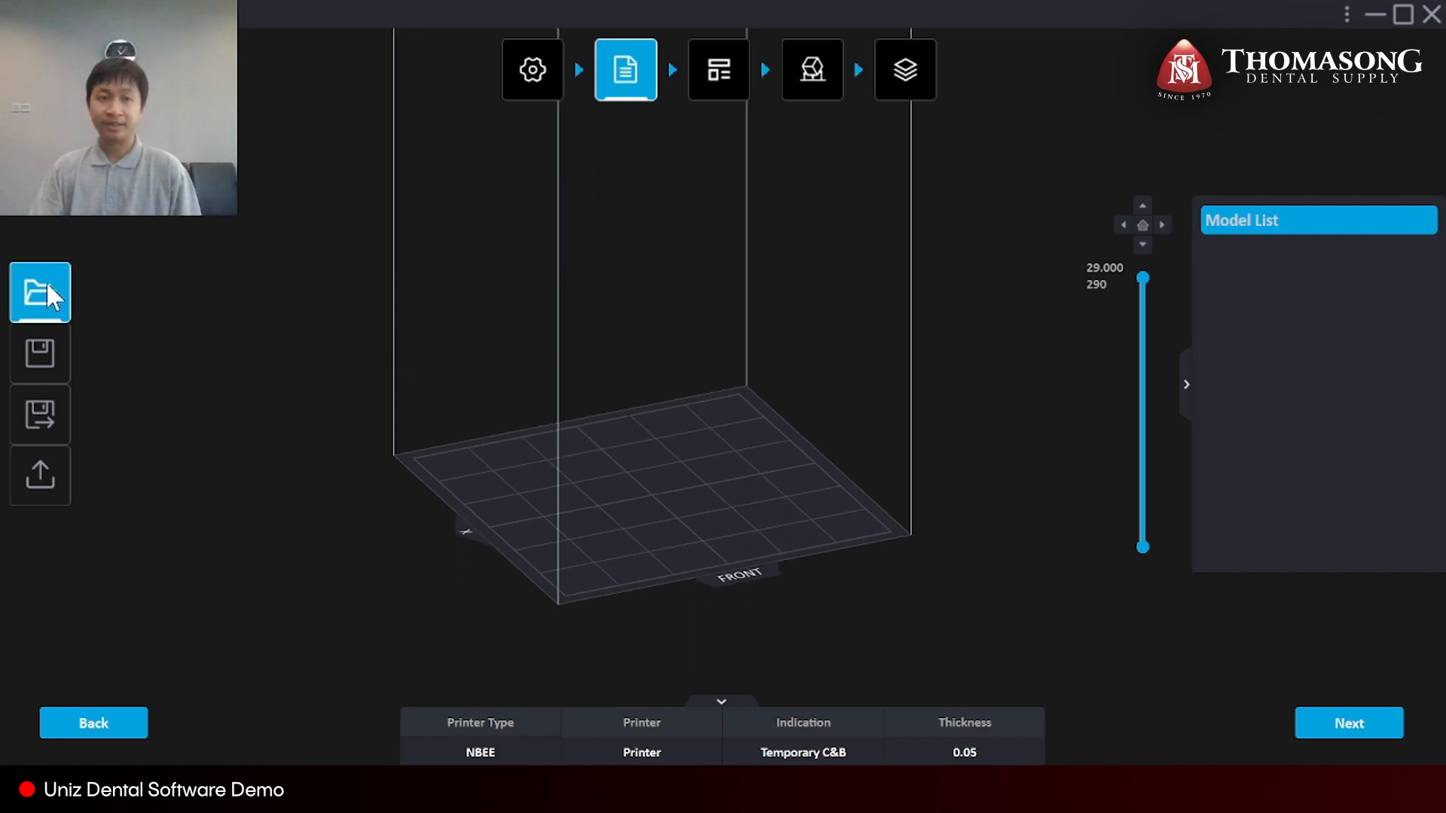
# Import the bridge-fine.stl model onto the build platform.
pyautogui.click(476, 418)
pyautogui.click(789, 594)
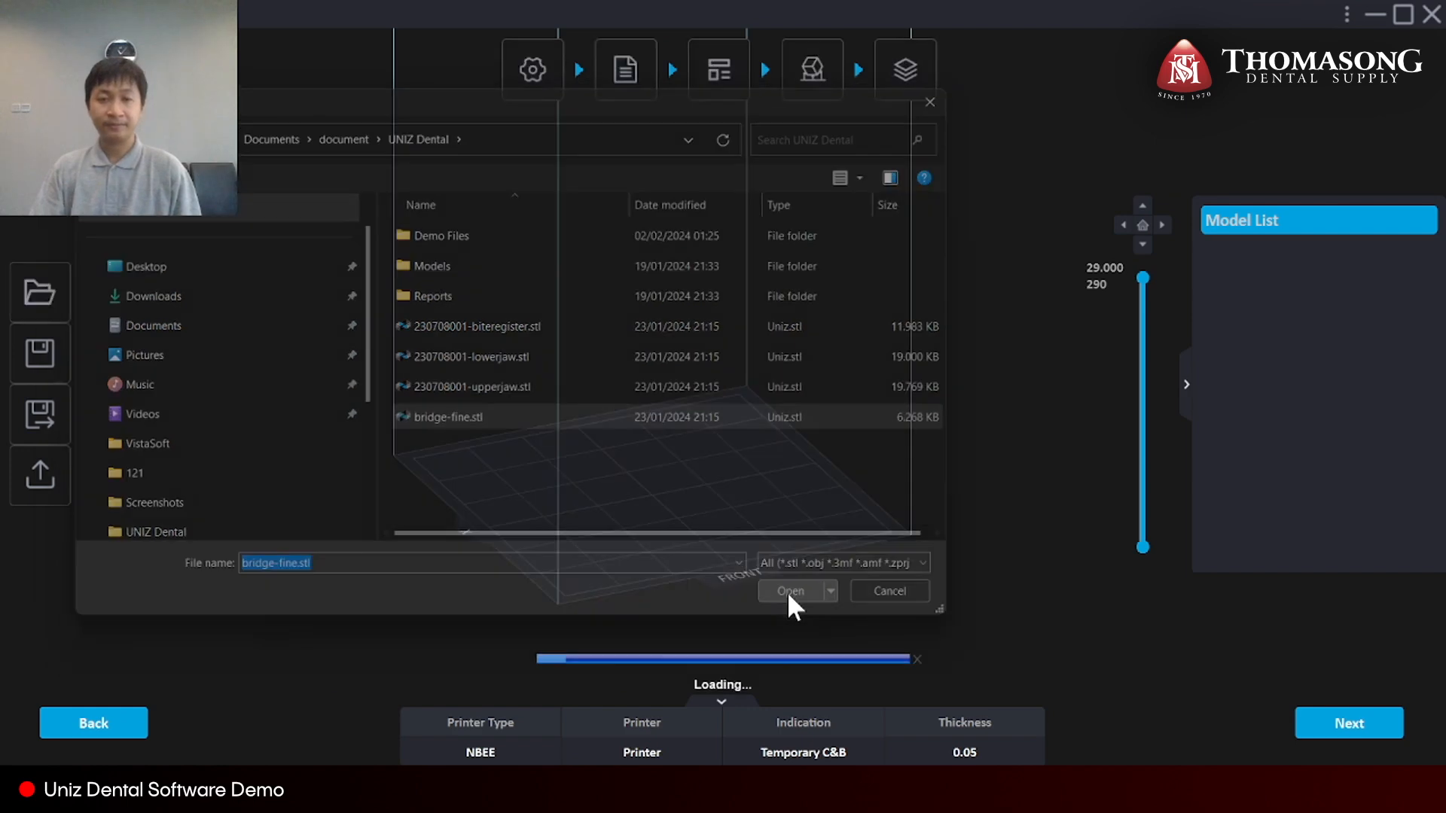
pyautogui.moveTo(644, 518); pyautogui.dragTo(821, 502, button='right')
pyautogui.scroll(8, 686, 429)
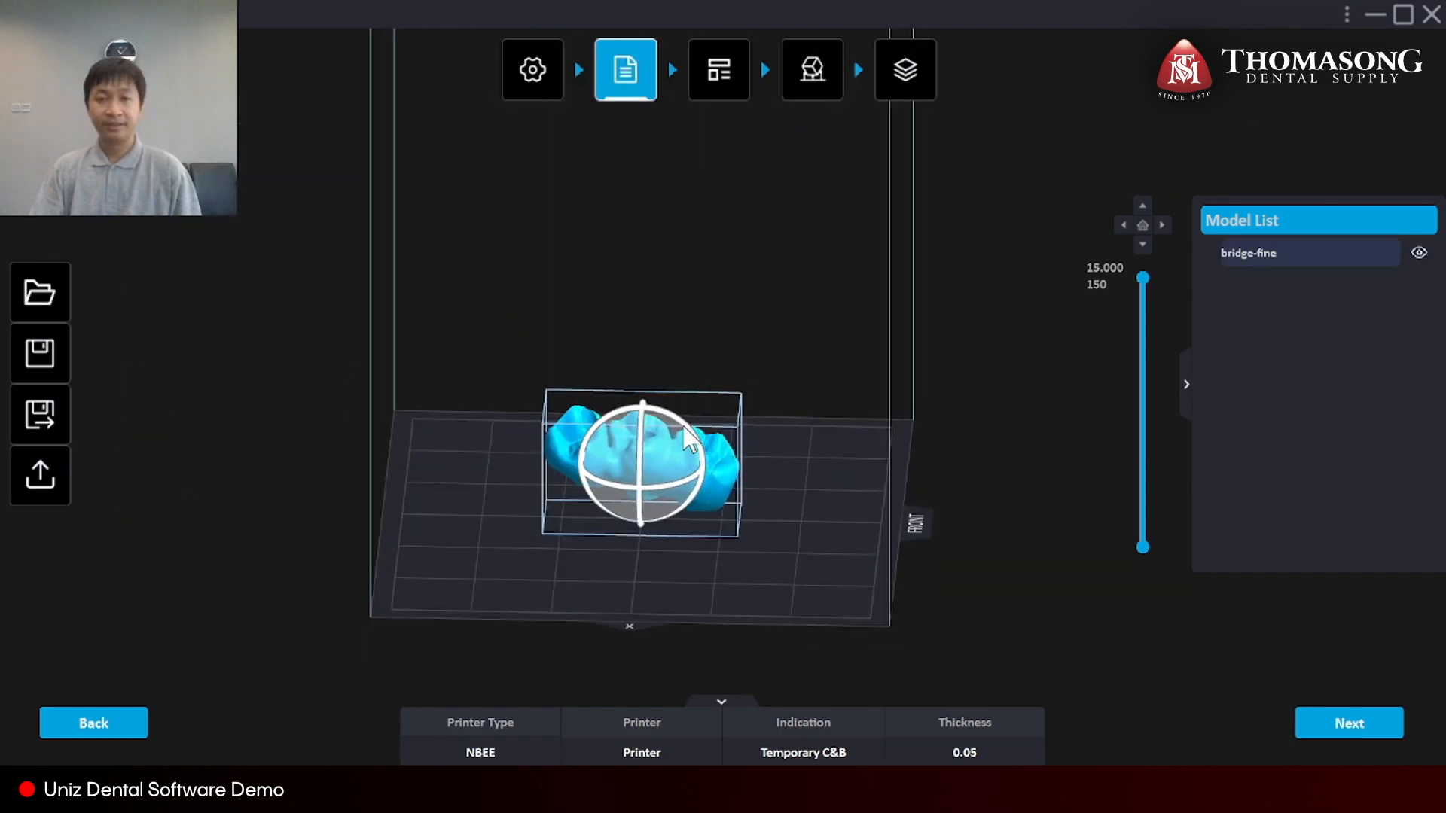
# Rotate the bridge freely about its centre so its crown openings face up, checking the orientation from several sides.
pyautogui.scroll(-3, 755, 297)
pyautogui.moveTo(623, 516); pyautogui.dragTo(899, 519, button='right')
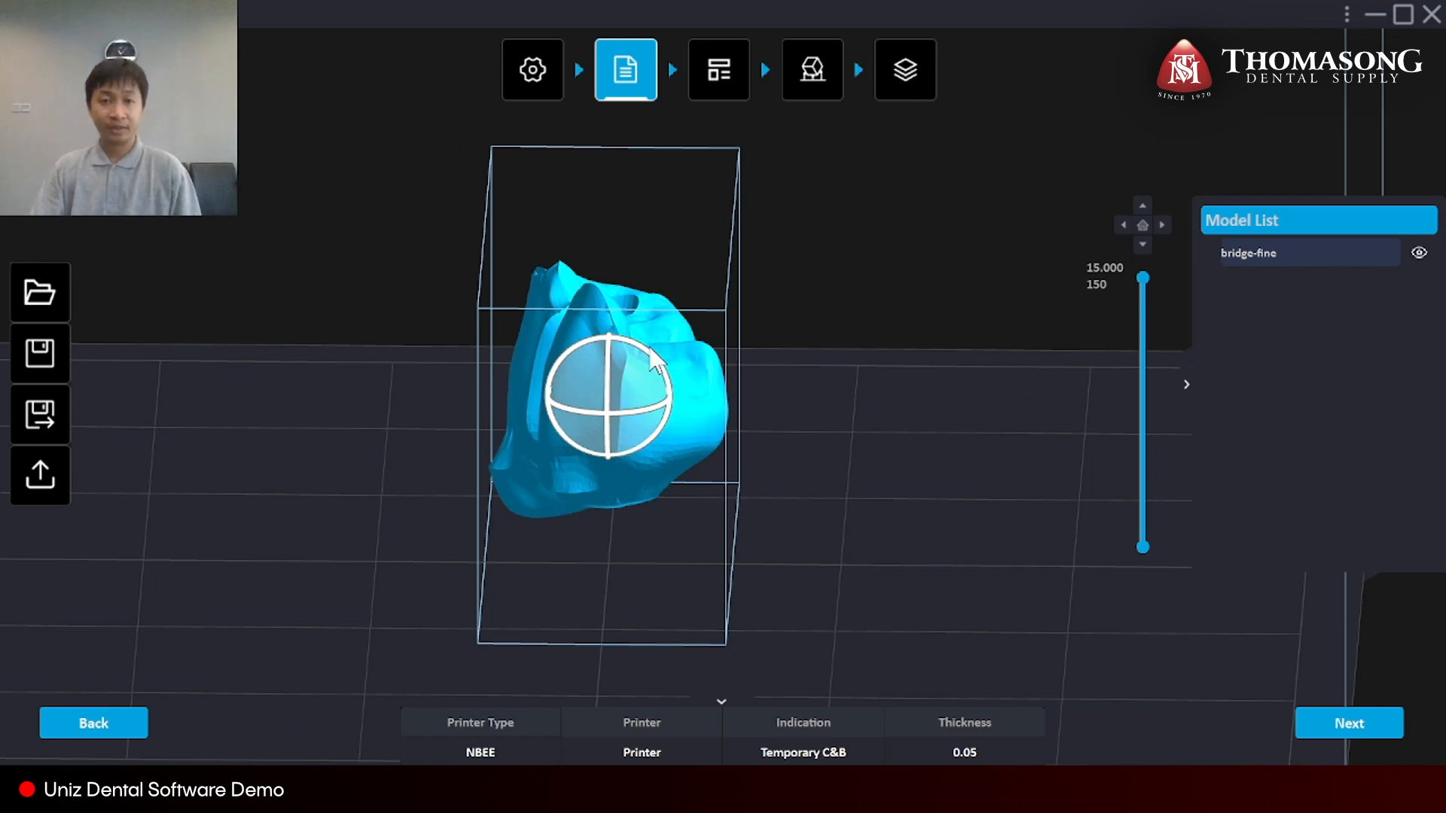
pyautogui.moveTo(640, 346); pyautogui.dragTo(540, 504)
pyautogui.moveTo(570, 511); pyautogui.dragTo(634, 448, button='right')
pyautogui.moveTo(653, 423); pyautogui.dragTo(658, 426)
pyautogui.moveTo(678, 422); pyautogui.dragTo(880, 336, button='right')
pyautogui.moveTo(662, 366); pyautogui.dragTo(664, 367)
pyautogui.moveTo(664, 368); pyautogui.dragTo(676, 590, button='right')
pyautogui.scroll(3, 678, 582)
pyautogui.scroll(3, 678, 581)
pyautogui.scroll(-3, 445, 491)
pyautogui.moveTo(482, 399); pyautogui.dragTo(619, 363, button='middle')
pyautogui.scroll(2, 630, 469)
pyautogui.scroll(-5, 642, 455)
pyautogui.moveTo(641, 455); pyautogui.dragTo(716, 403, button='right')
pyautogui.moveTo(693, 245); pyautogui.dragTo(887, 357, button='right')
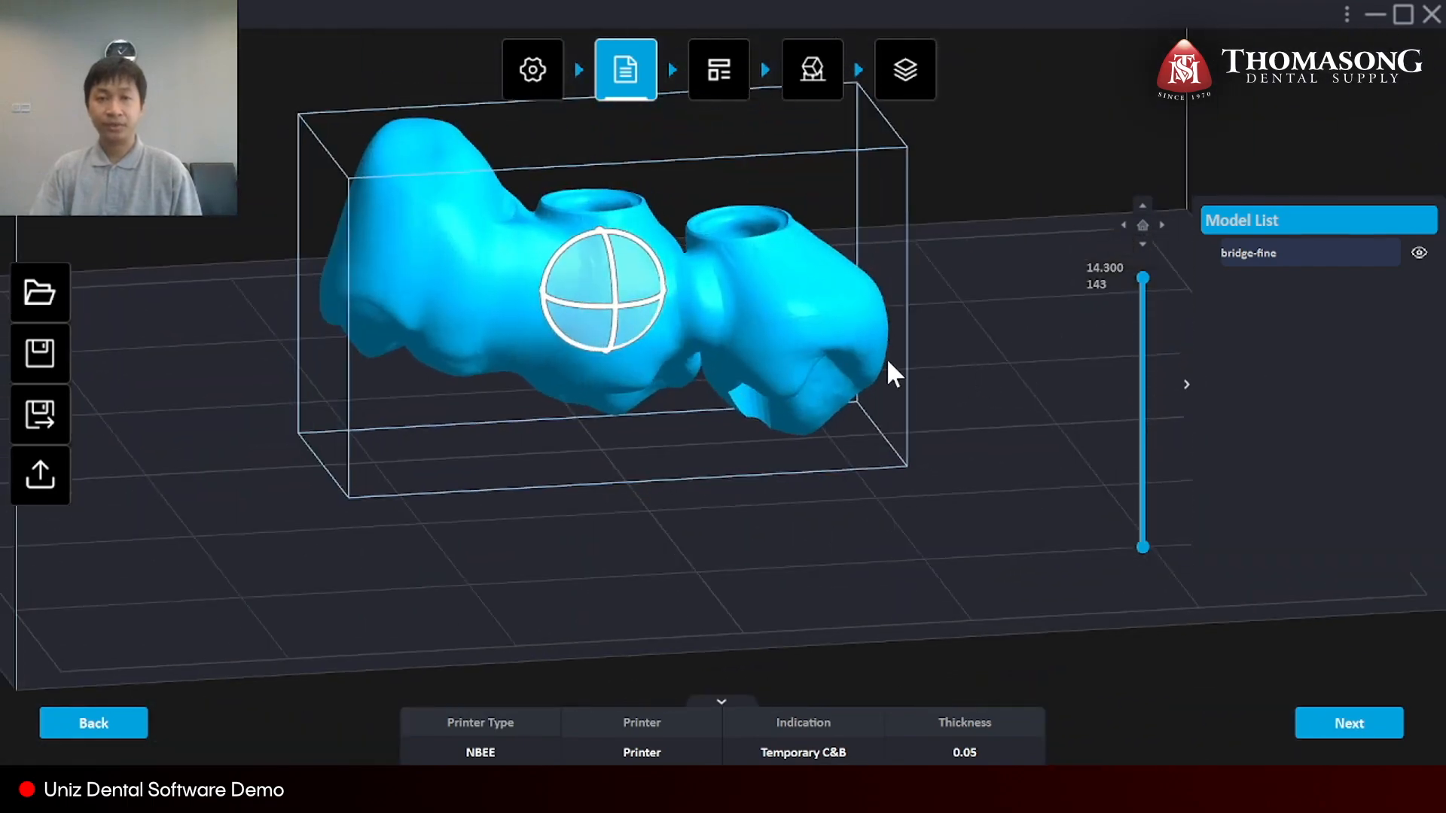
# Continue to the layout stage and check the bridge's orientation and placement on the platform from several sides.
pyautogui.scroll(5, 881, 358)
pyautogui.click(726, 76)
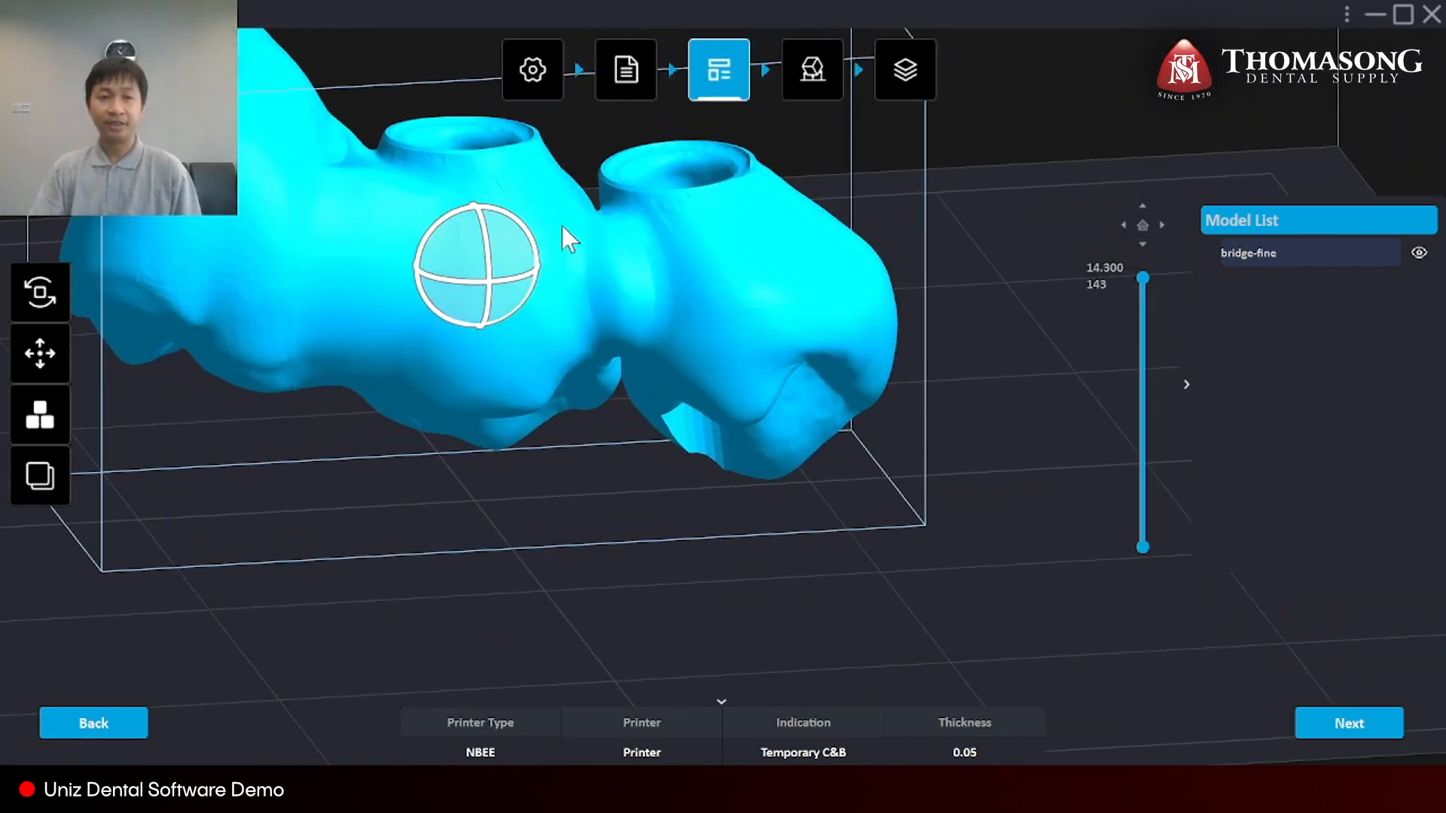
pyautogui.scroll(-4, 507, 241)
pyautogui.moveTo(532, 201); pyautogui.dragTo(747, 306, button='right')
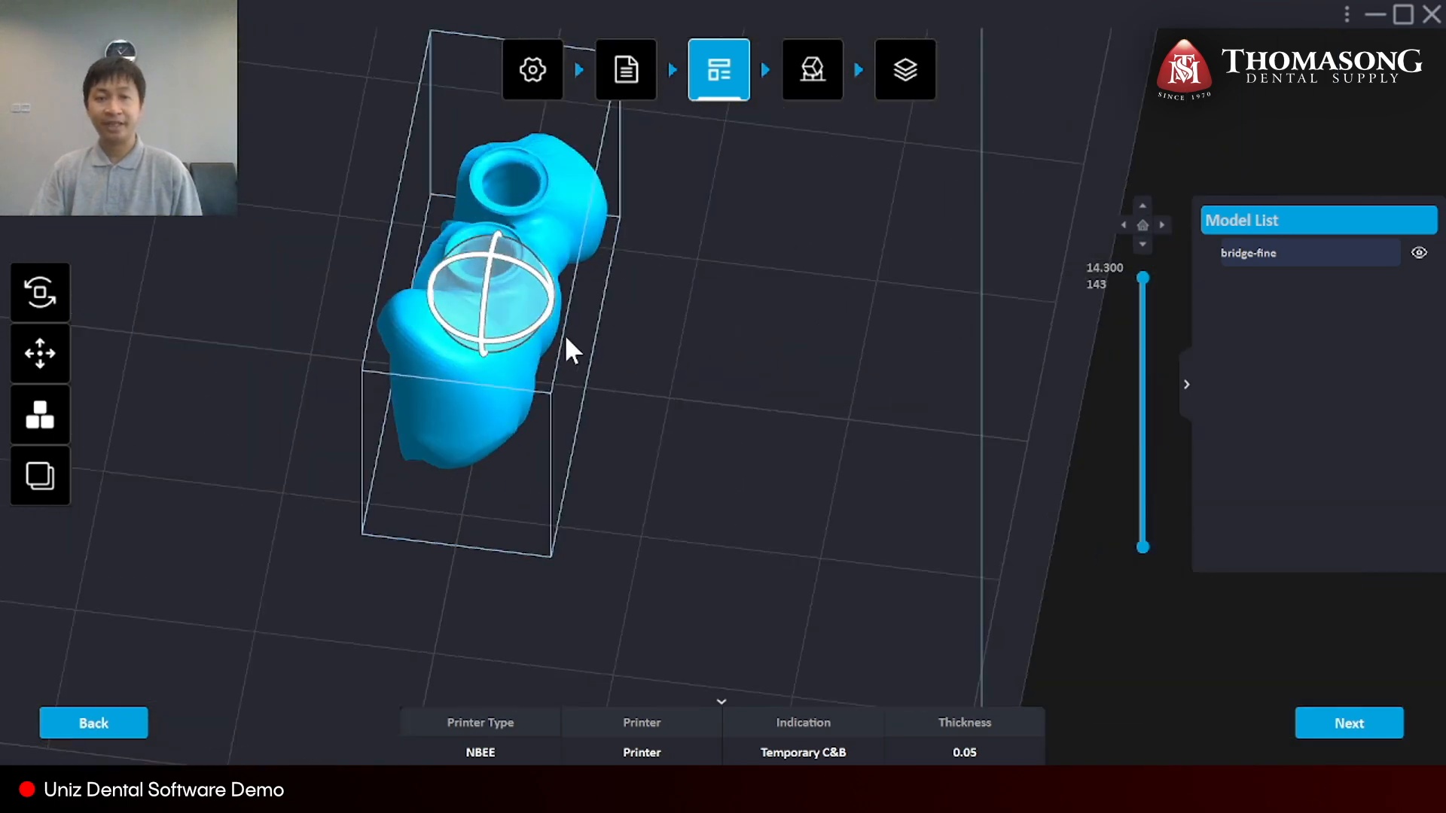
pyautogui.moveTo(565, 334); pyautogui.dragTo(847, 457, button='middle')
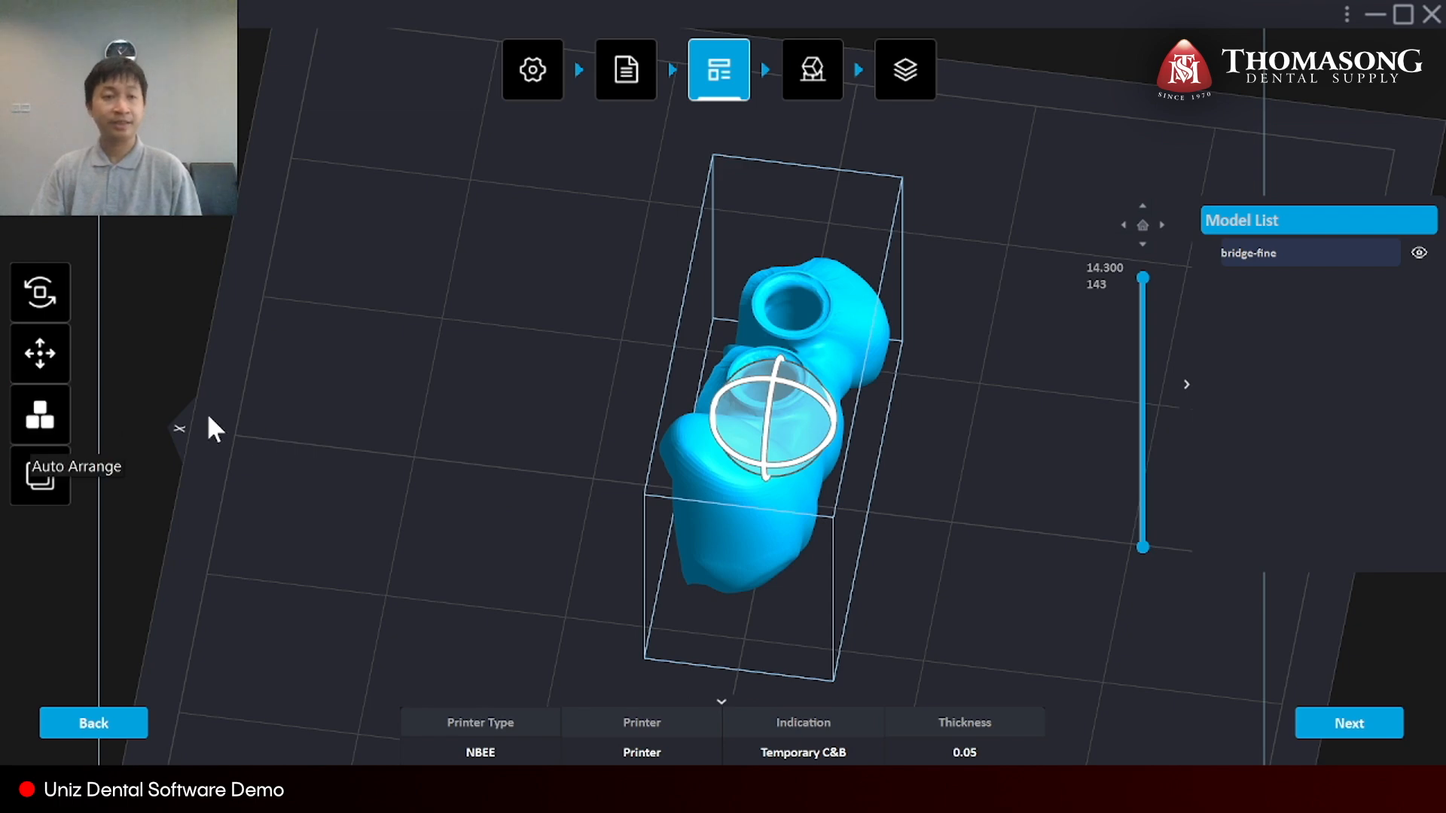
pyautogui.moveTo(490, 452); pyautogui.dragTo(688, 359)
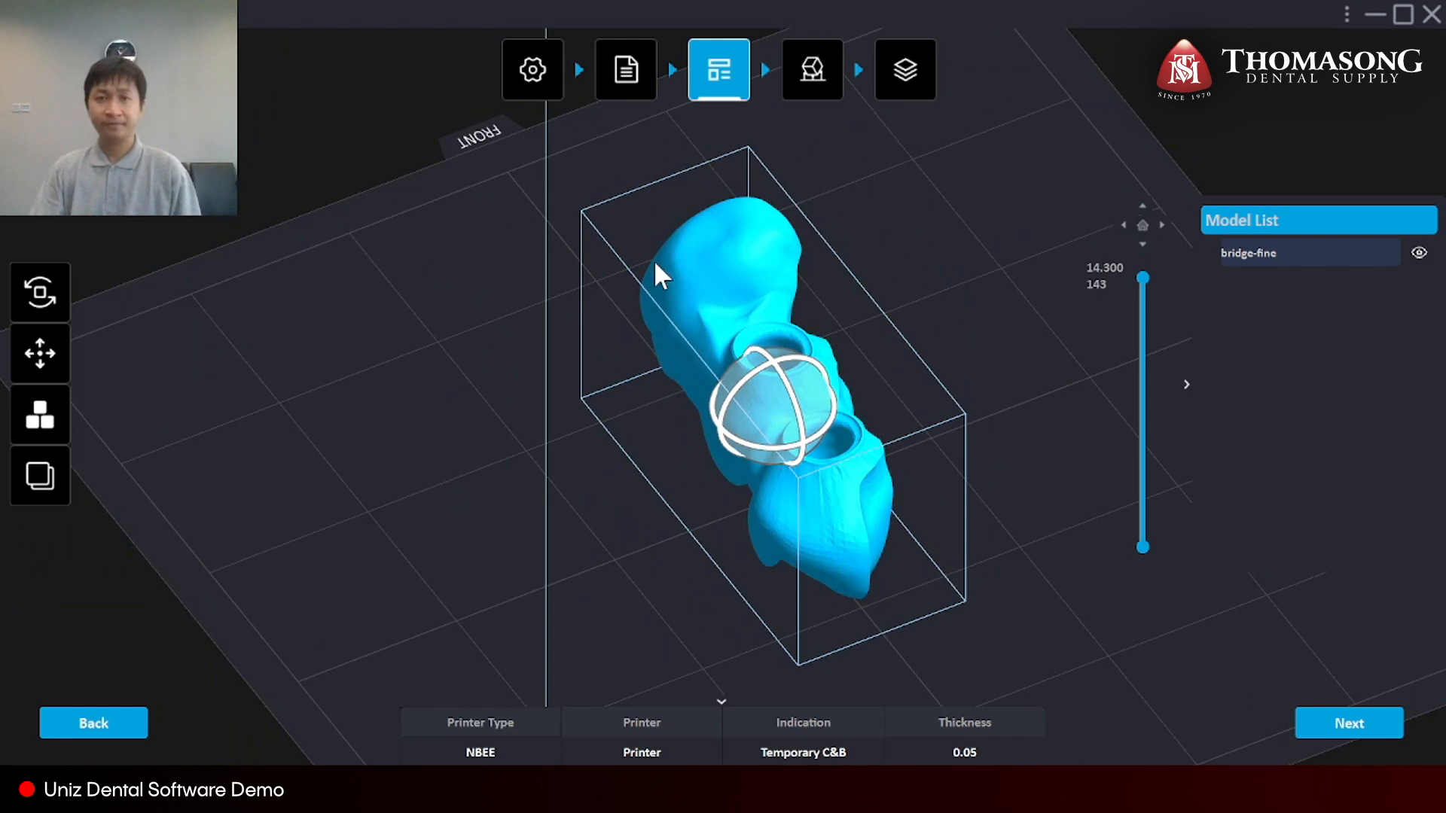
# Generate supports for the bridge with high strength, high density, a full raft and a 4.00 mm lift height.
pyautogui.click(814, 78)
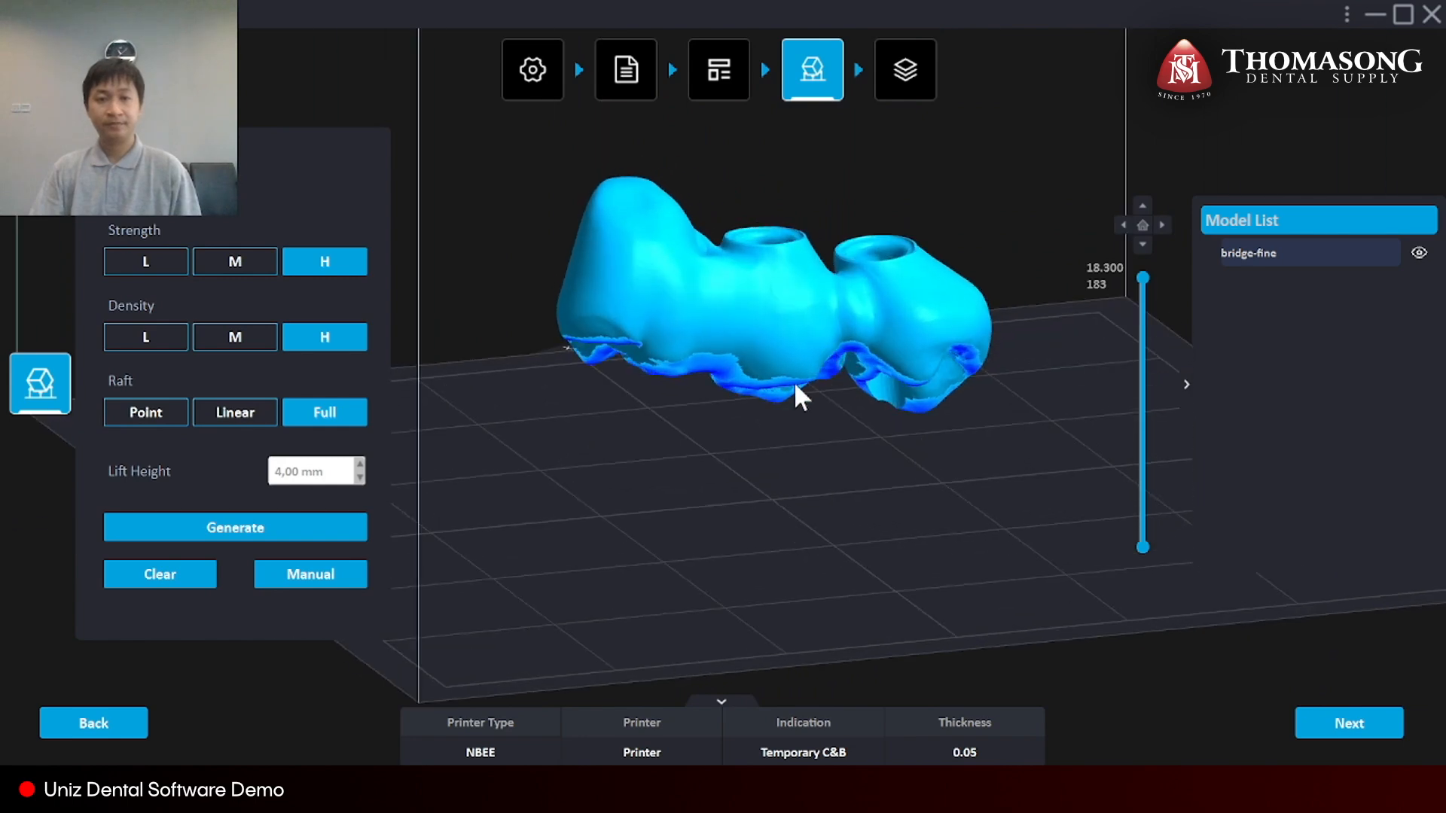
pyautogui.scroll(3, 762, 419)
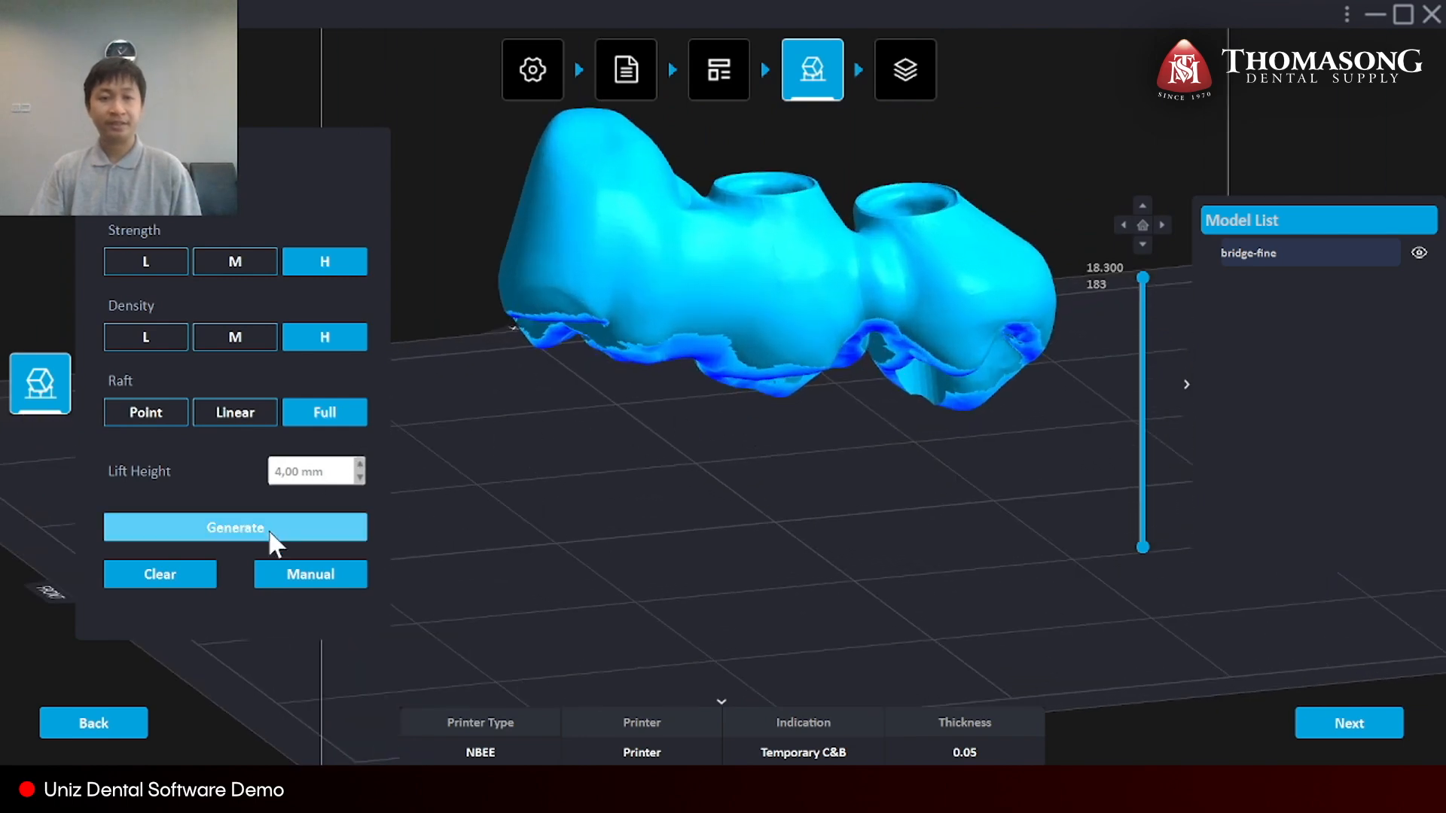
pyautogui.click(239, 523)
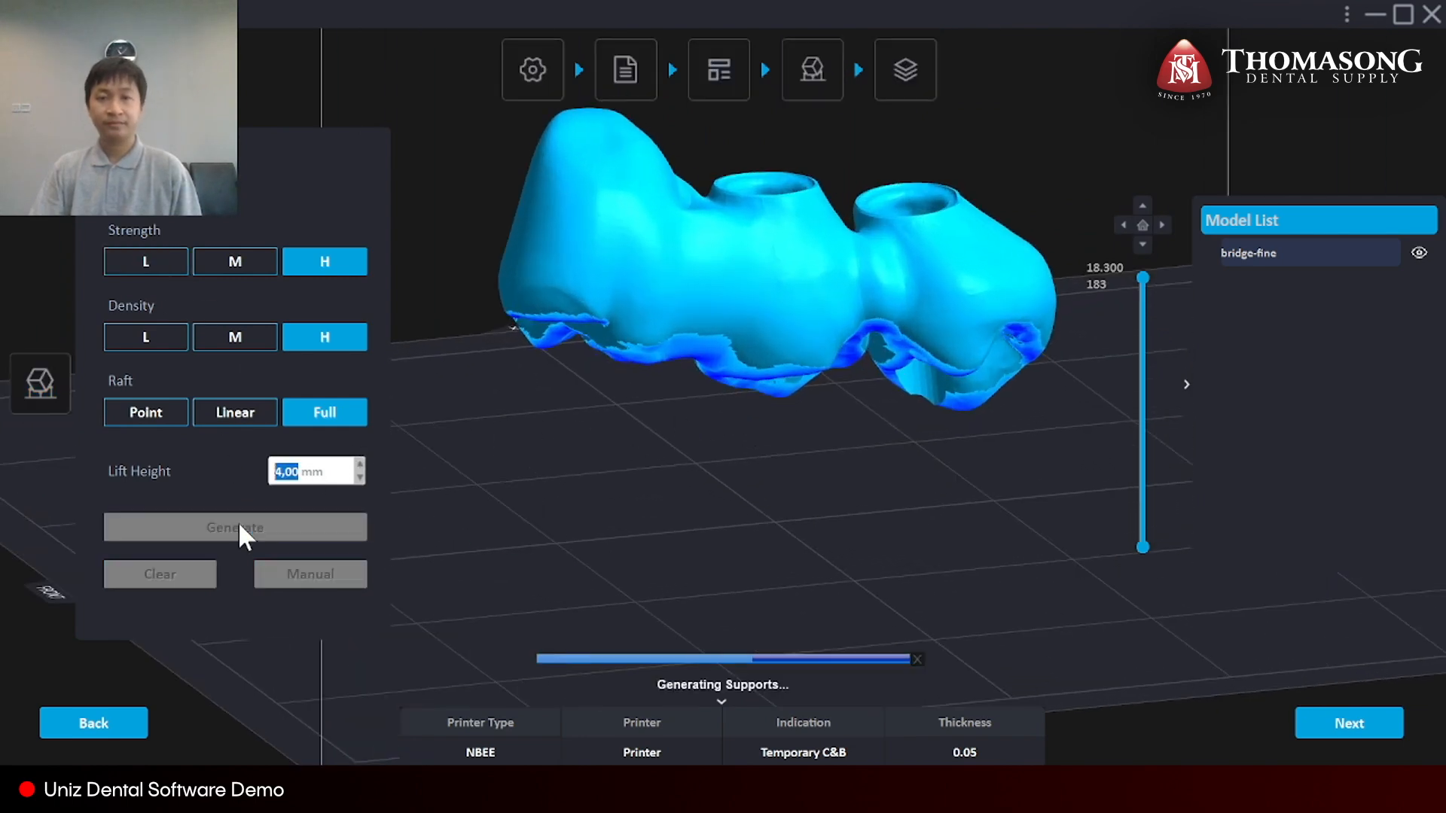
pyautogui.moveTo(629, 578); pyautogui.dragTo(680, 565, button='middle')
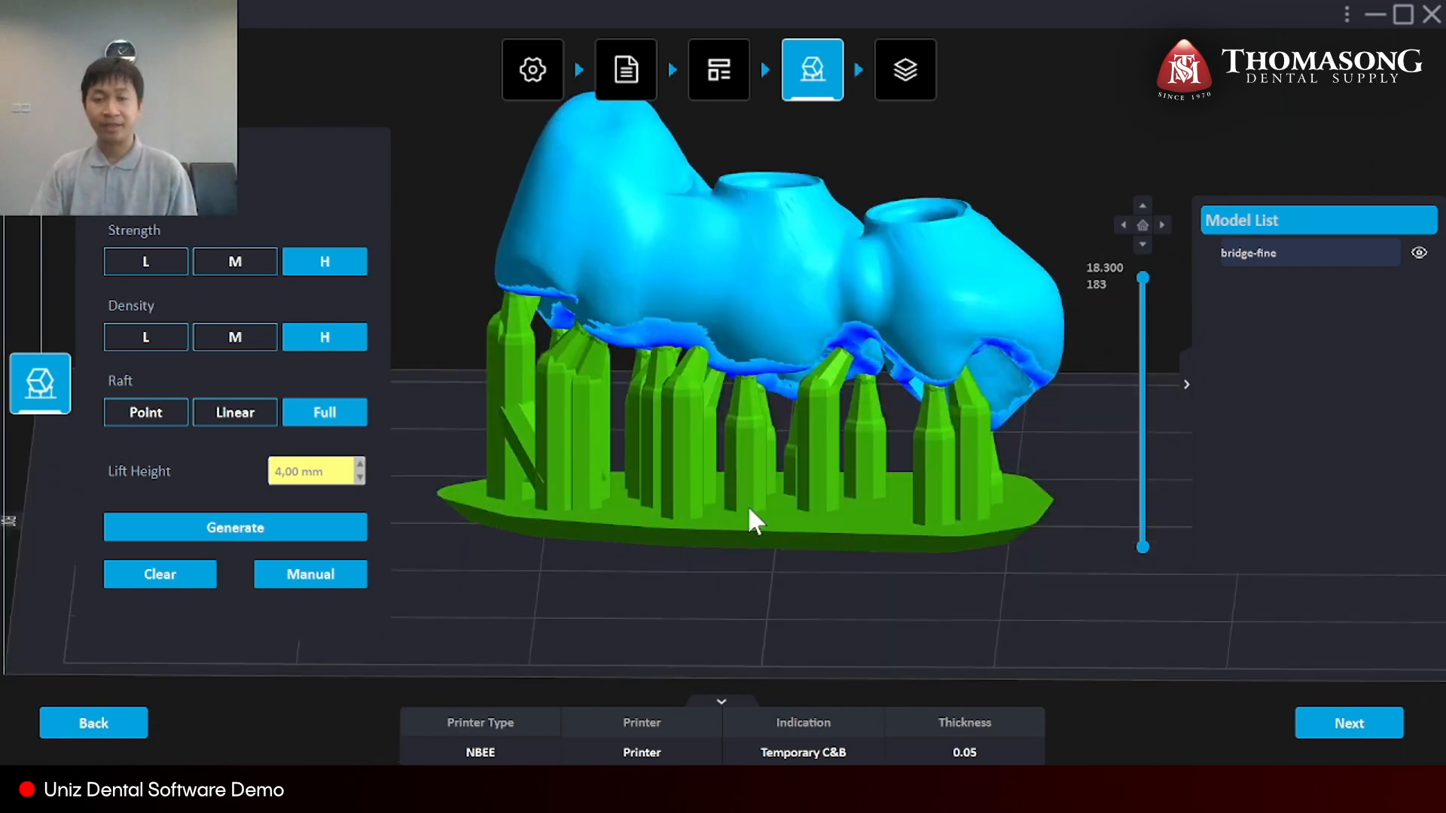
pyautogui.moveTo(775, 519); pyautogui.dragTo(761, 584, button='middle')
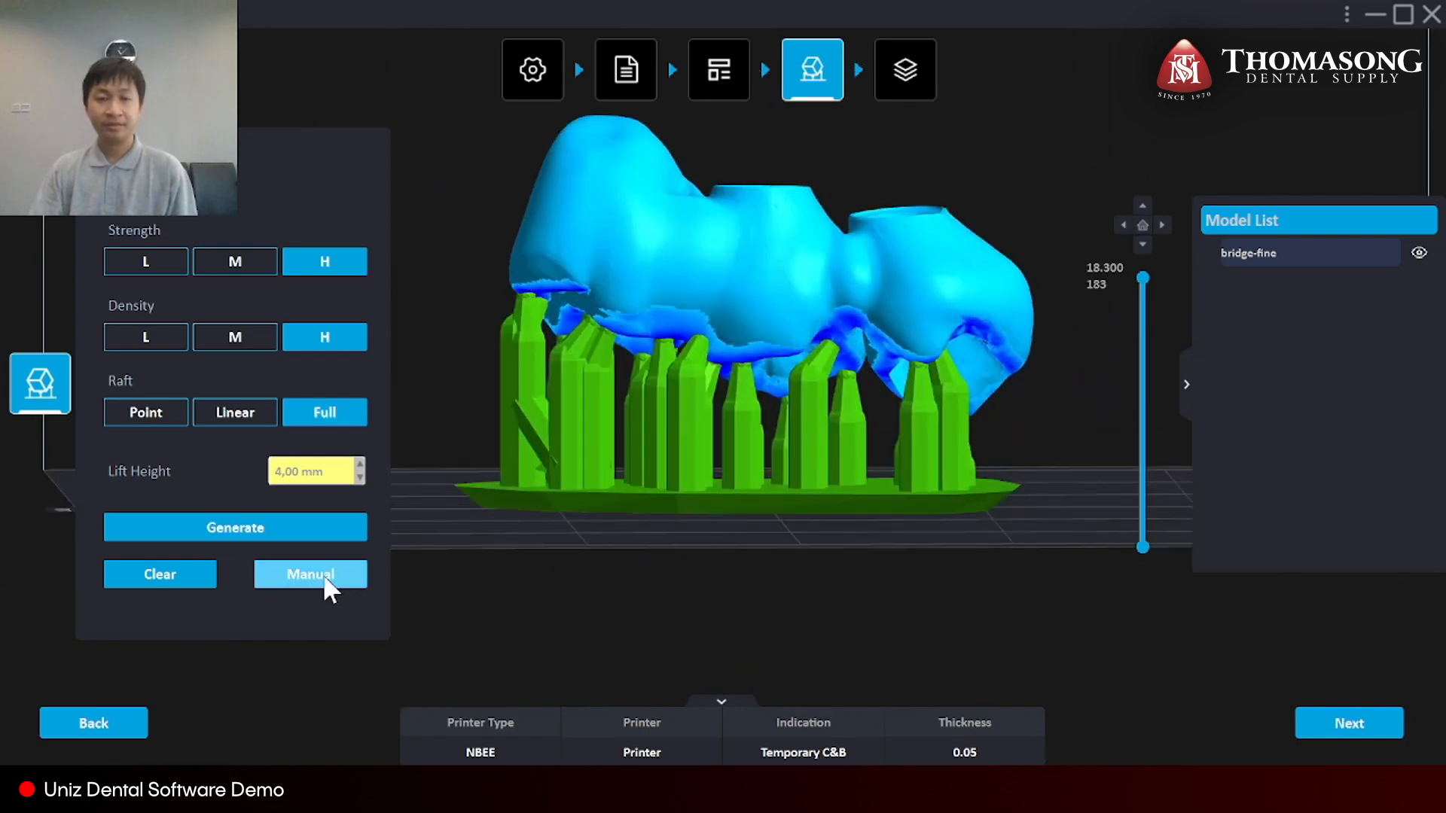
# Start editing the supports manually and add support points to bare areas under the middle crown and the solid end of the bridge.
pyautogui.click(310, 575)
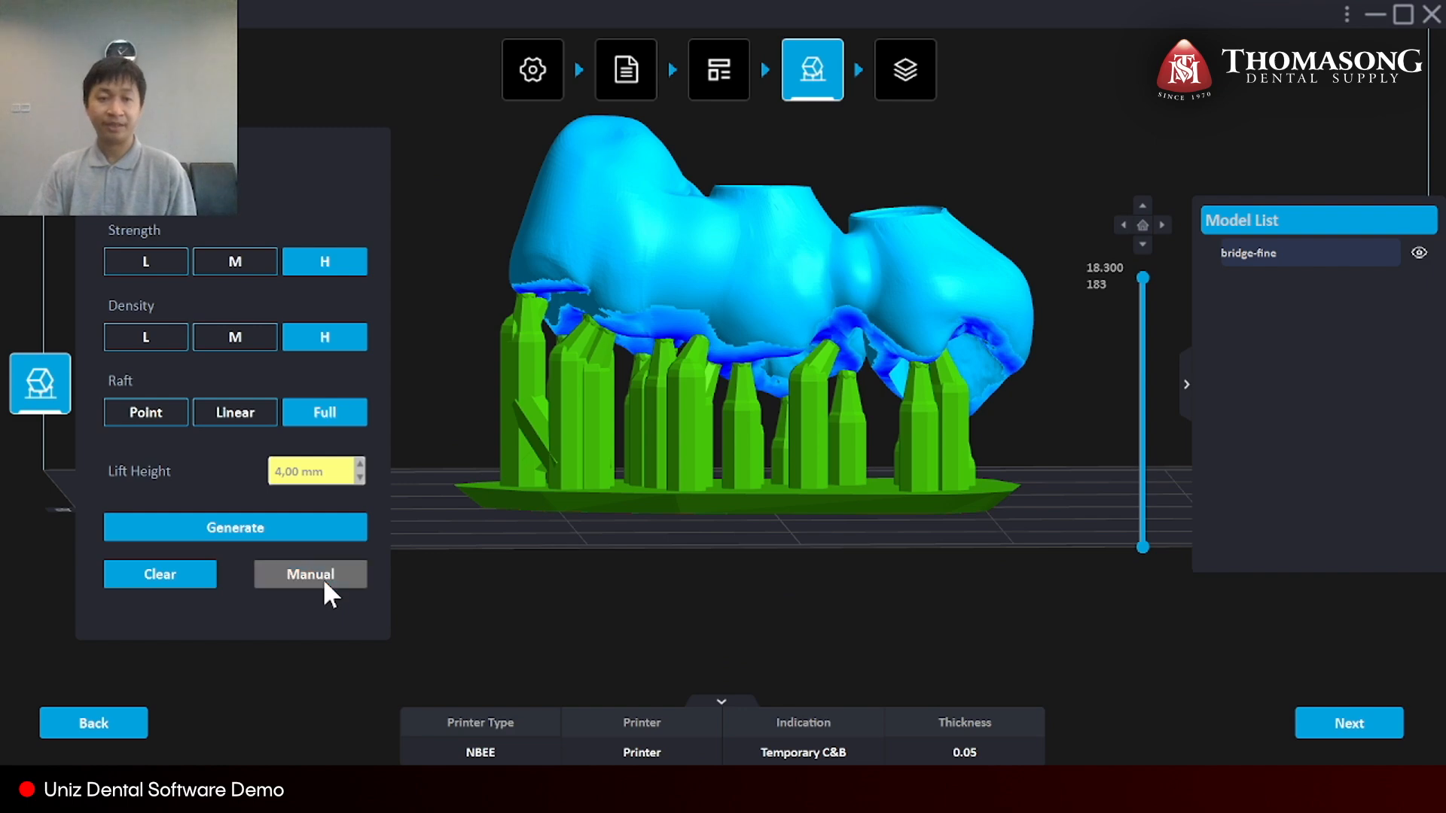
pyautogui.scroll(3, 852, 503)
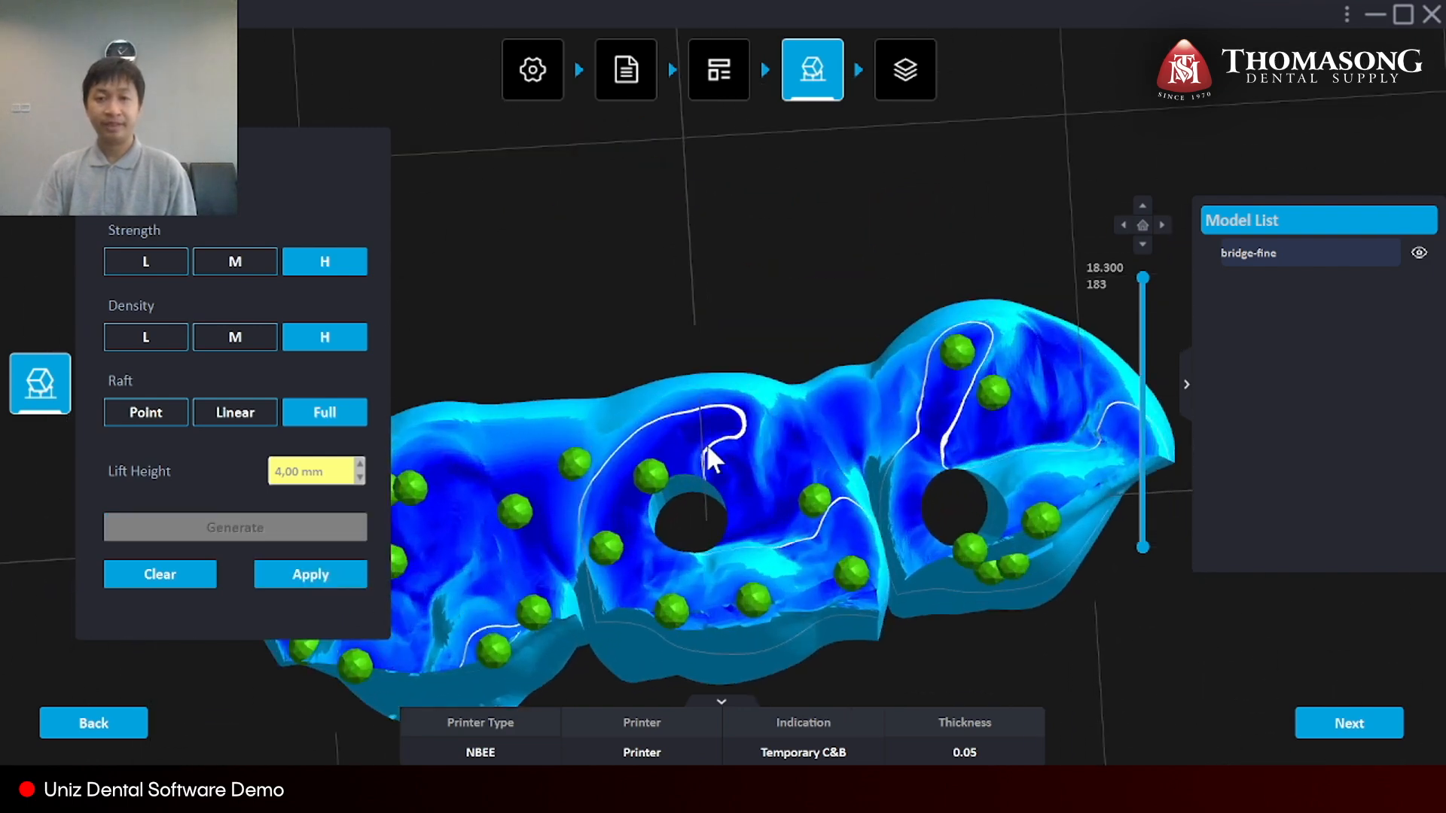
pyautogui.moveTo(625, 368); pyautogui.dragTo(760, 312, button='middle')
pyautogui.moveTo(869, 343); pyautogui.dragTo(821, 348, button='middle')
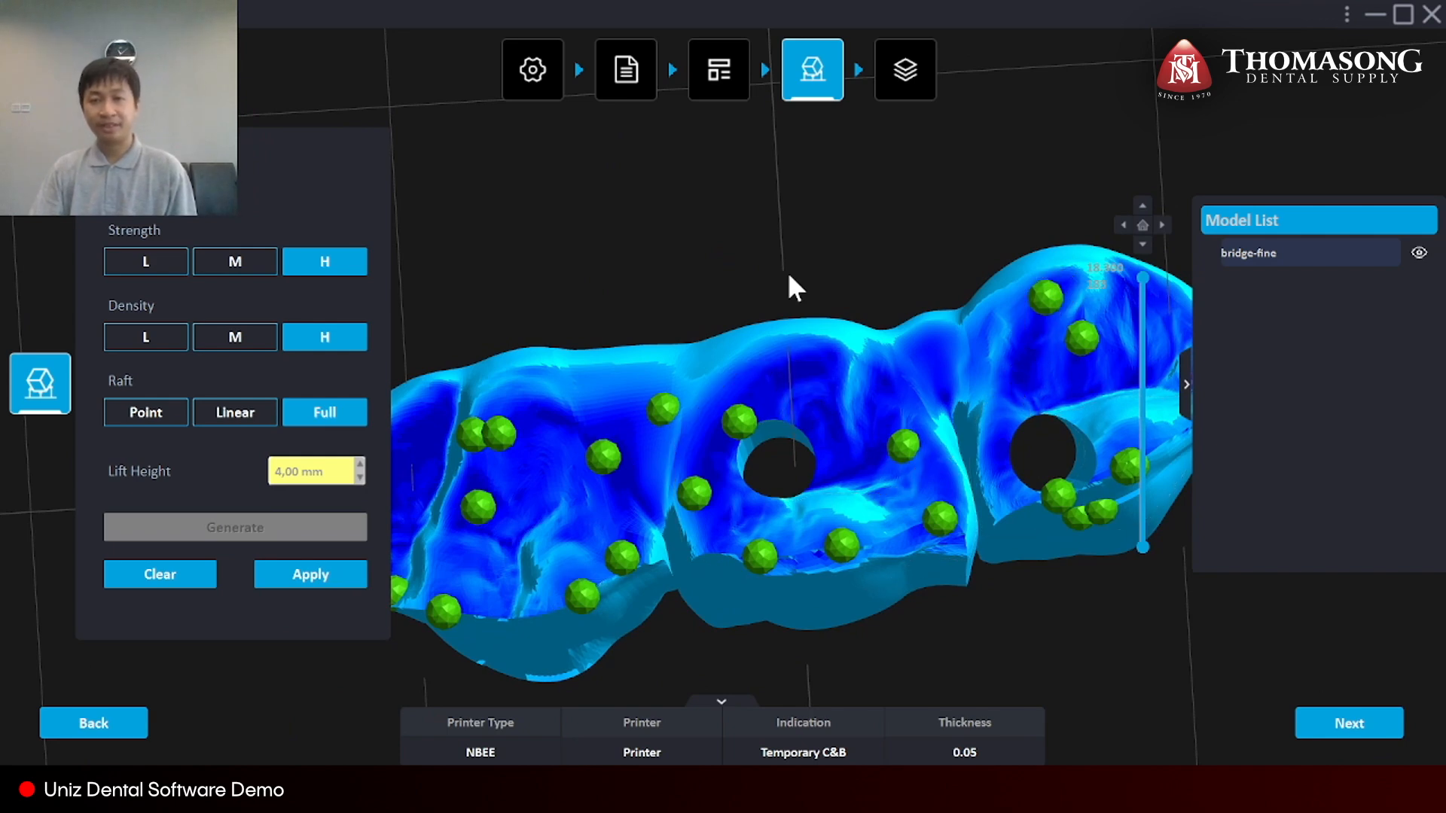
pyautogui.moveTo(788, 273); pyautogui.dragTo(794, 220, button='middle')
pyautogui.click(802, 314)
pyautogui.moveTo(423, 456); pyautogui.dragTo(656, 434, button='middle')
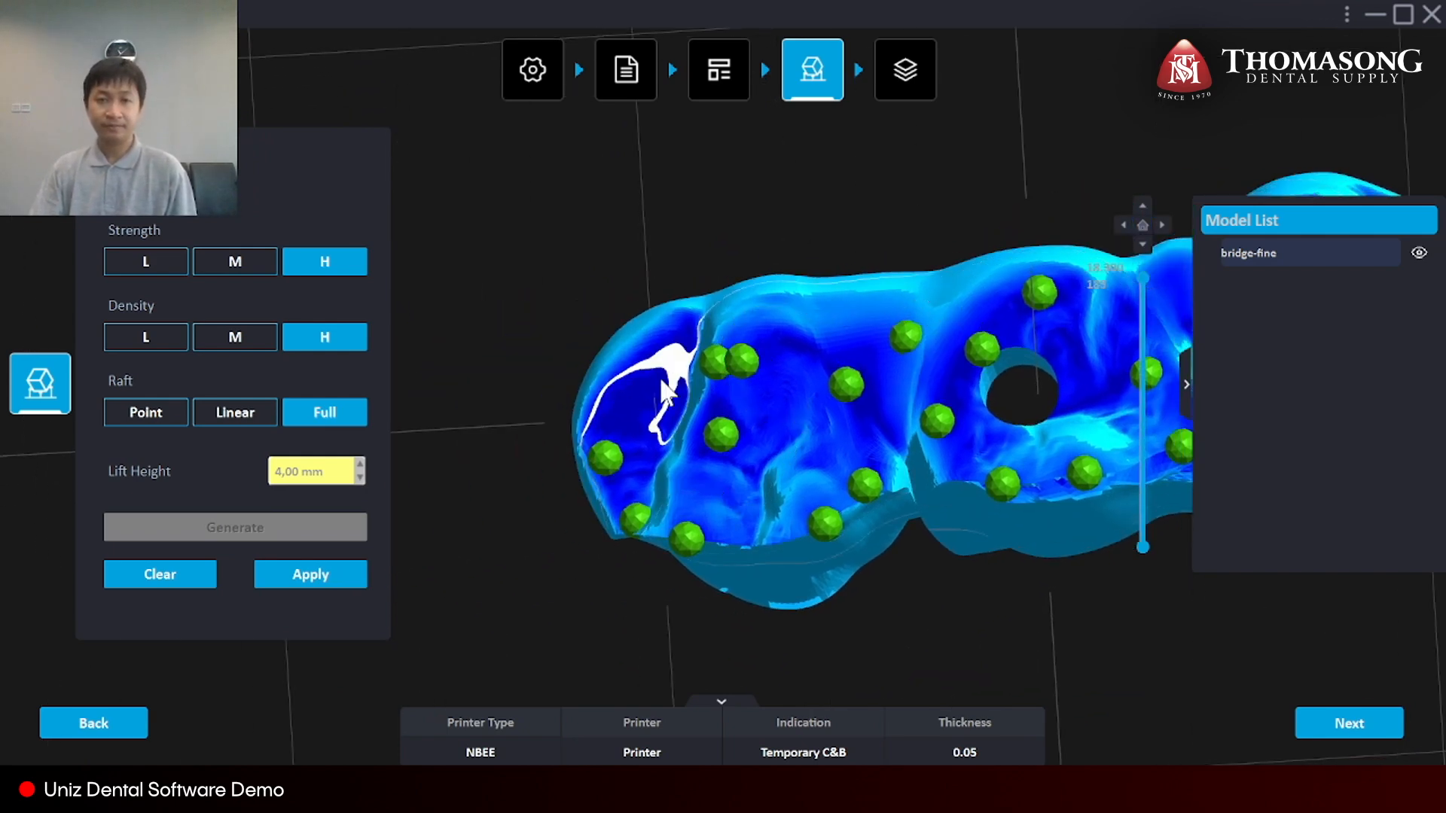
pyautogui.moveTo(1083, 337); pyautogui.dragTo(827, 348, button='middle')
pyautogui.click(827, 348)
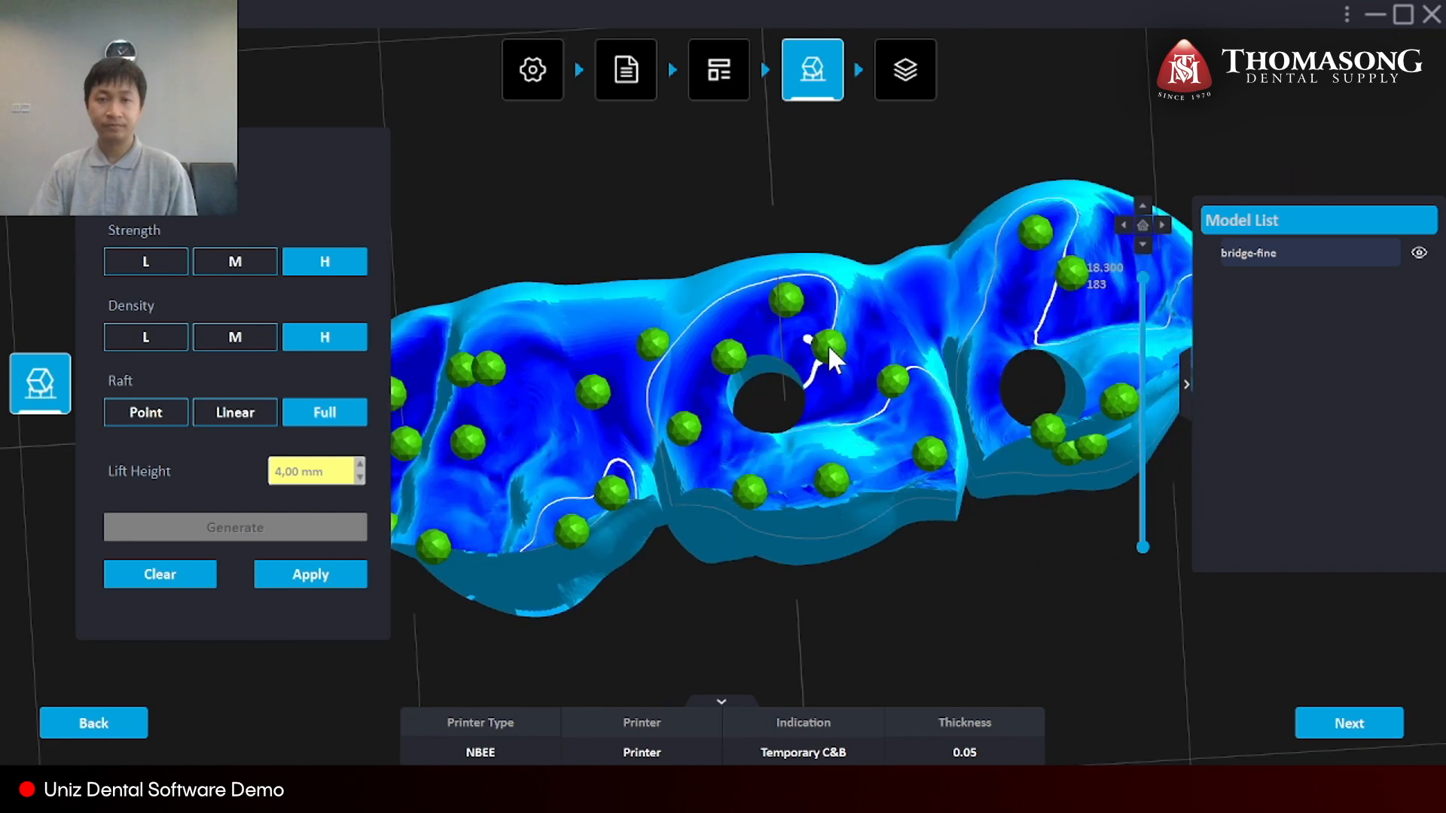
# Add more support points to the remaining bare areas on the bridge's underside and apply the manual support changes.
pyautogui.moveTo(1019, 313); pyautogui.dragTo(862, 349, button='middle')
pyautogui.click(969, 345)
pyautogui.click(965, 275)
pyautogui.moveTo(1013, 390); pyautogui.dragTo(1151, 363, button='middle')
pyautogui.moveTo(708, 374); pyautogui.dragTo(694, 357)
pyautogui.click(706, 457)
pyautogui.click(960, 409)
pyautogui.click(960, 432)
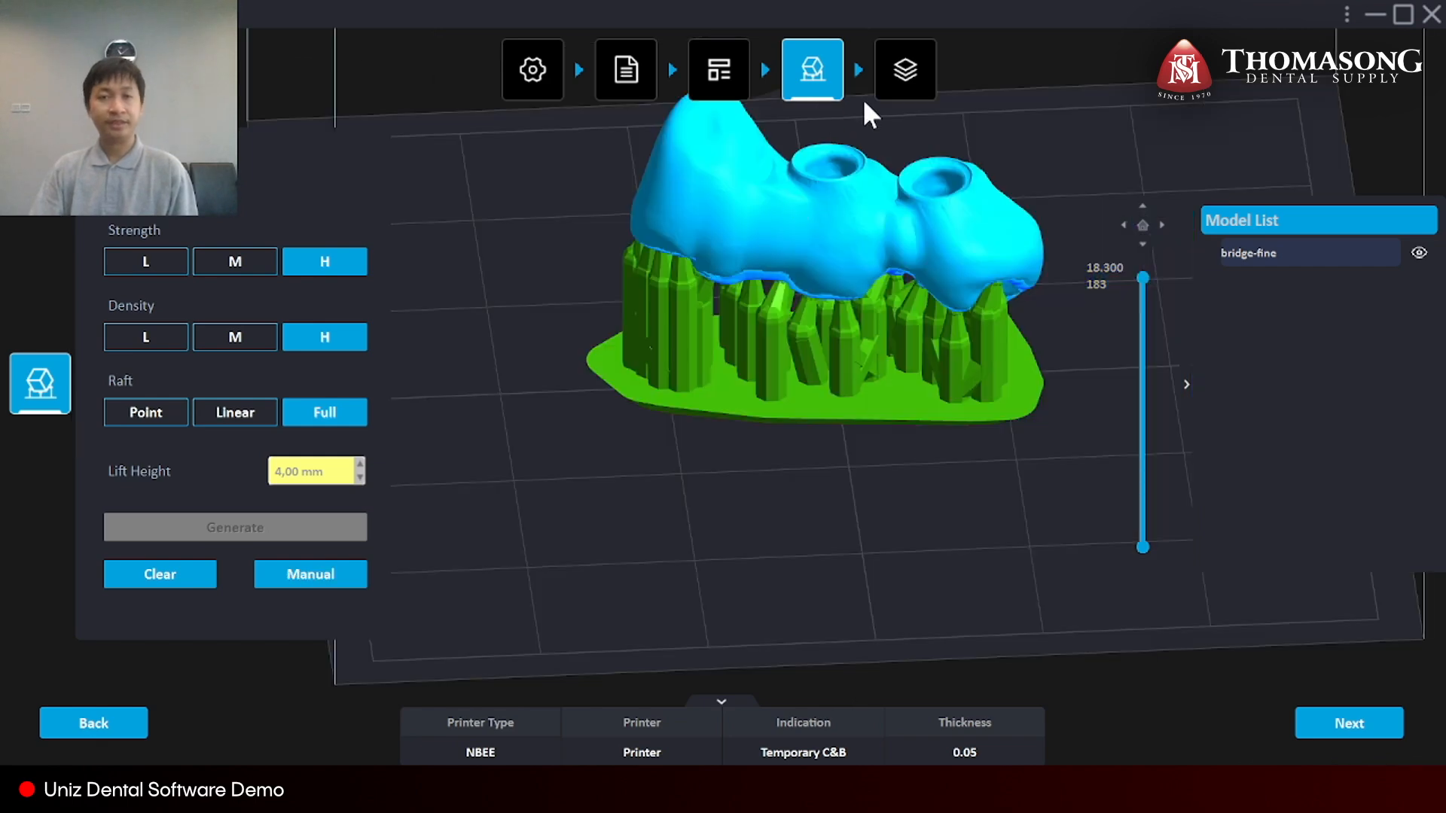
# Slice the supported bridge and preview its layers from the first to the last.
pyautogui.click(914, 88)
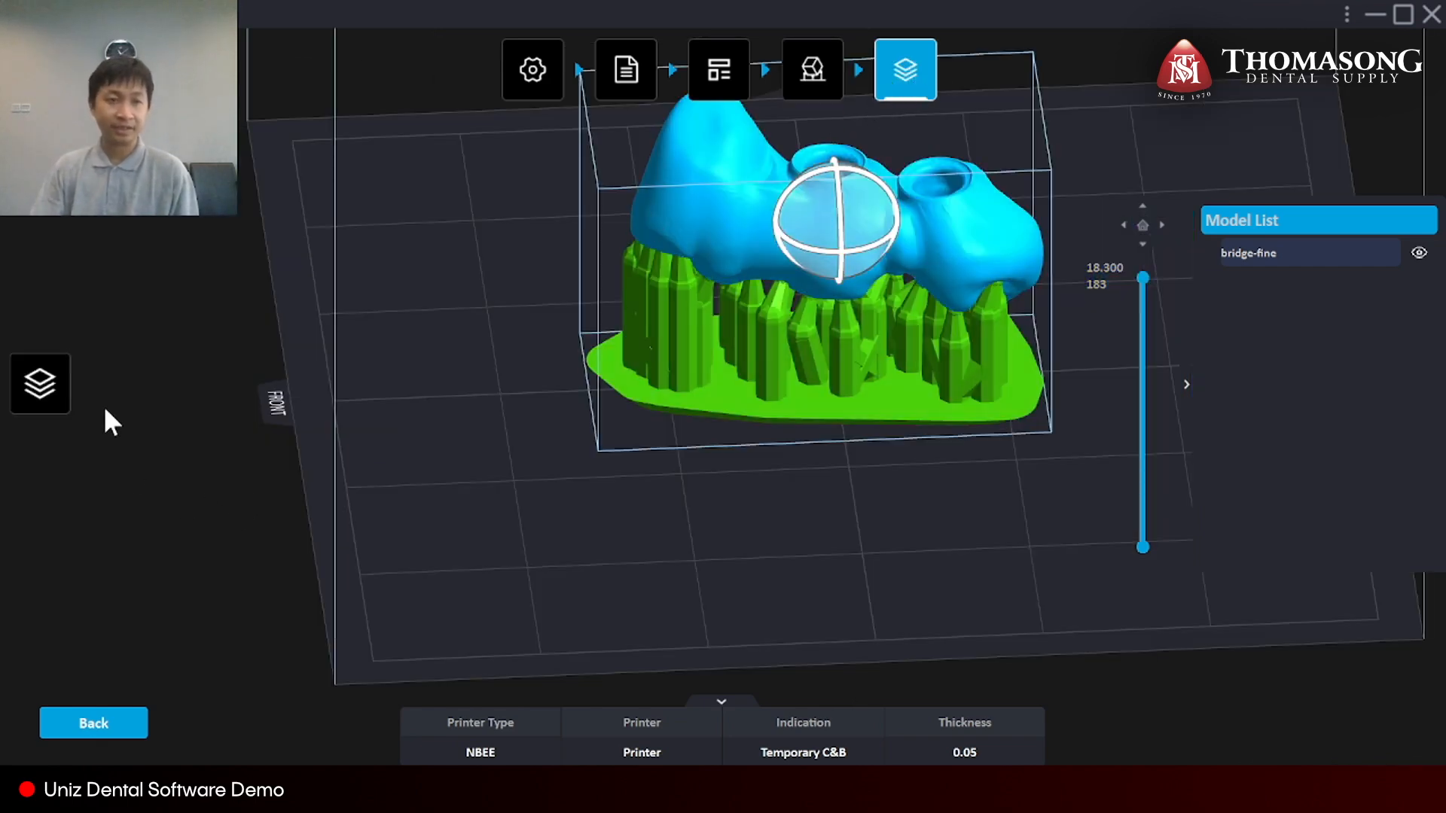
pyautogui.click(43, 387)
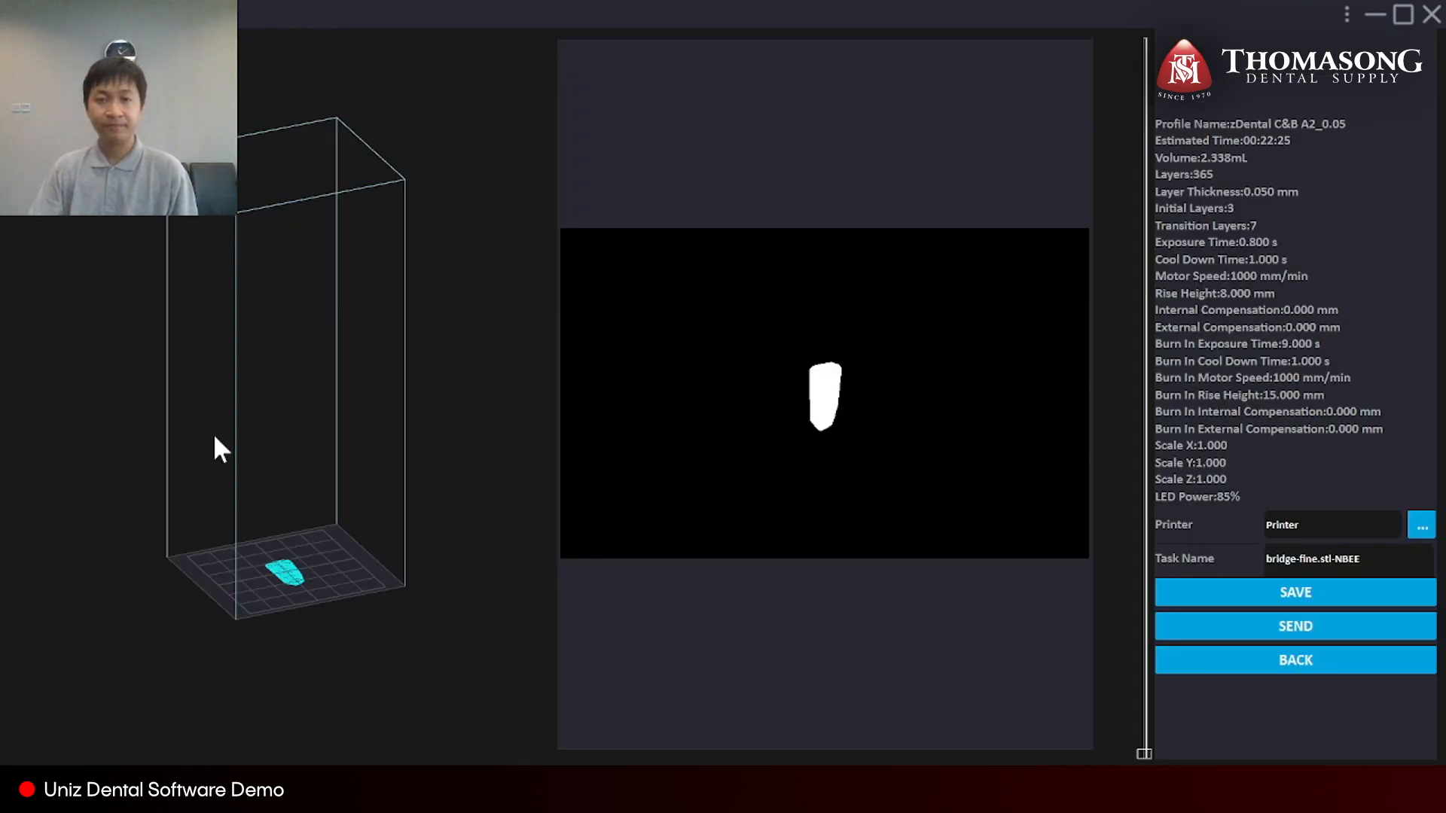
pyautogui.moveTo(1144, 755); pyautogui.dragTo(1140, 706)
pyautogui.moveTo(1136, 626); pyautogui.dragTo(1150, 113)
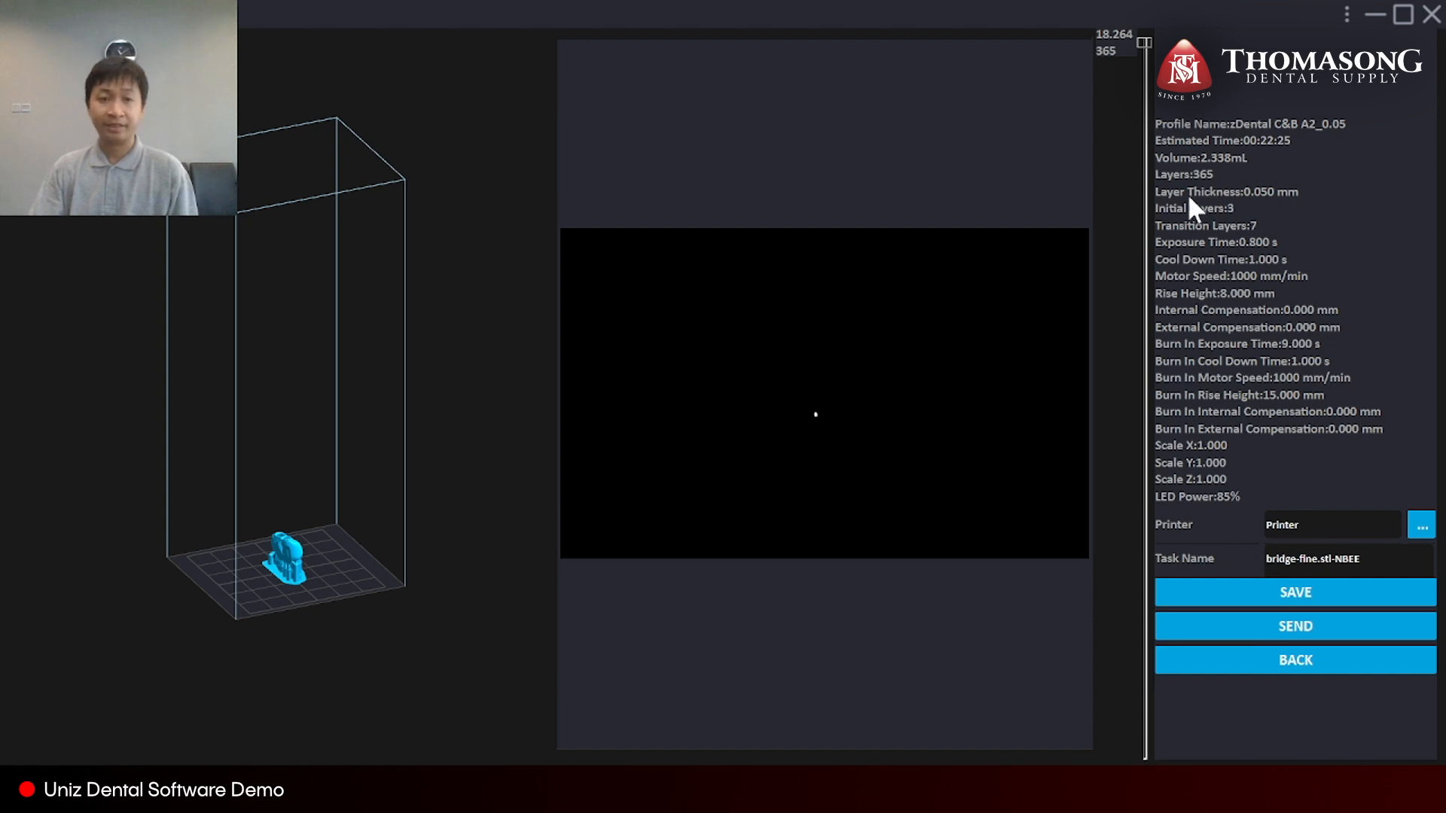
pyautogui.scroll(2, 313, 514)
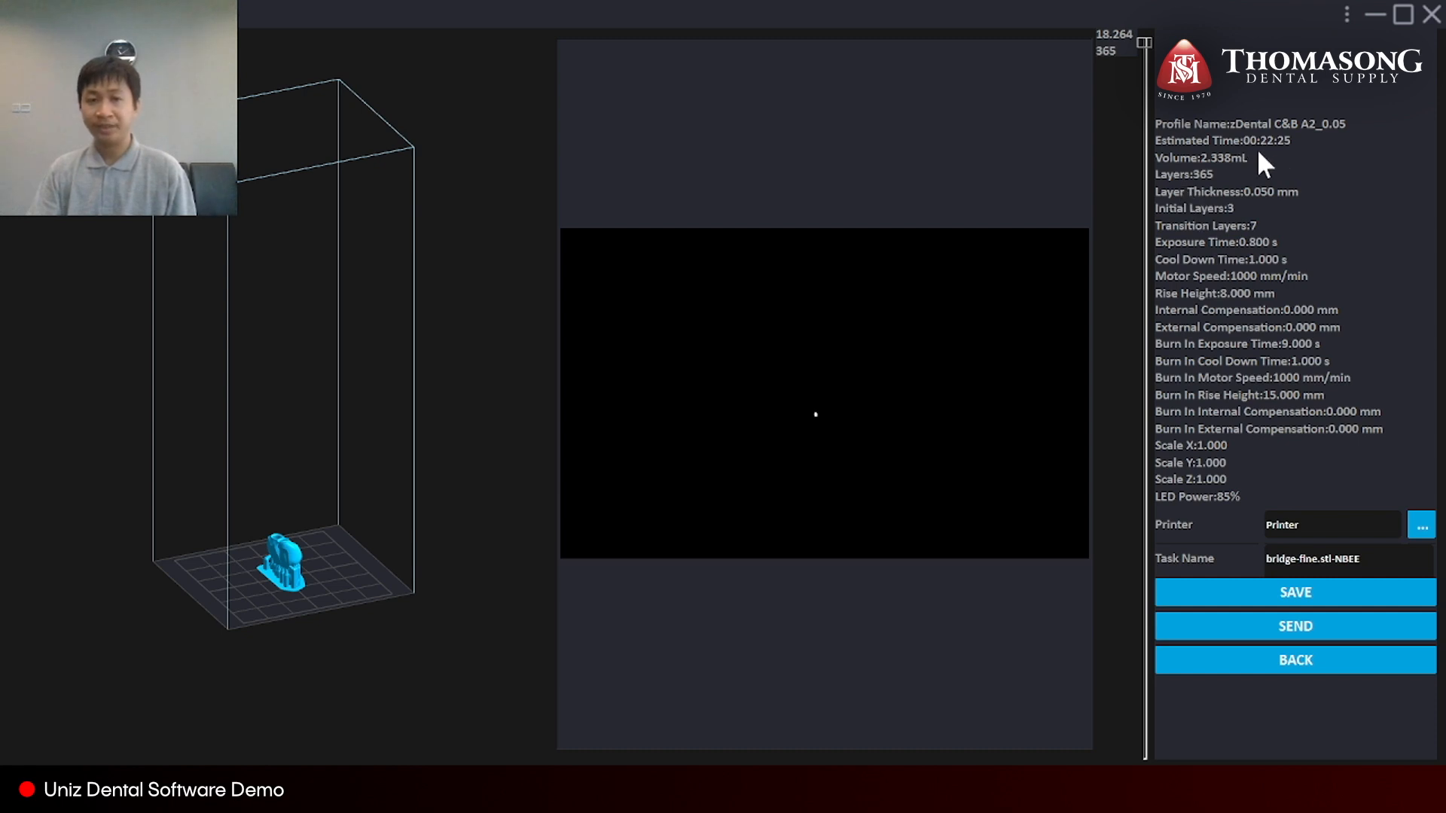
pyautogui.moveTo(301, 548)
pyautogui.mouseDown()
pyautogui.moveTo(274, 564)
pyautogui.moveTo(287, 549)
pyautogui.mouseUp()
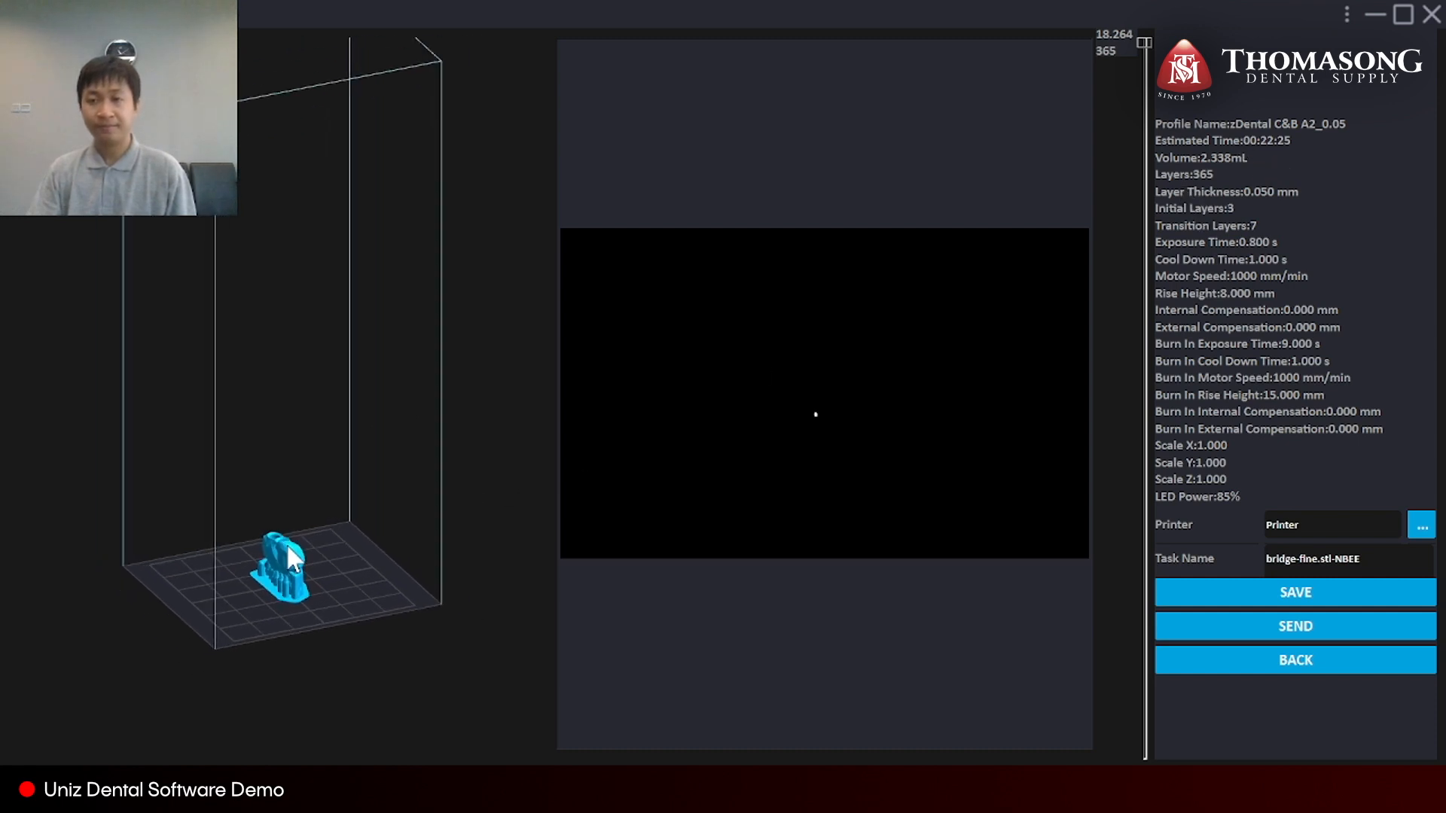